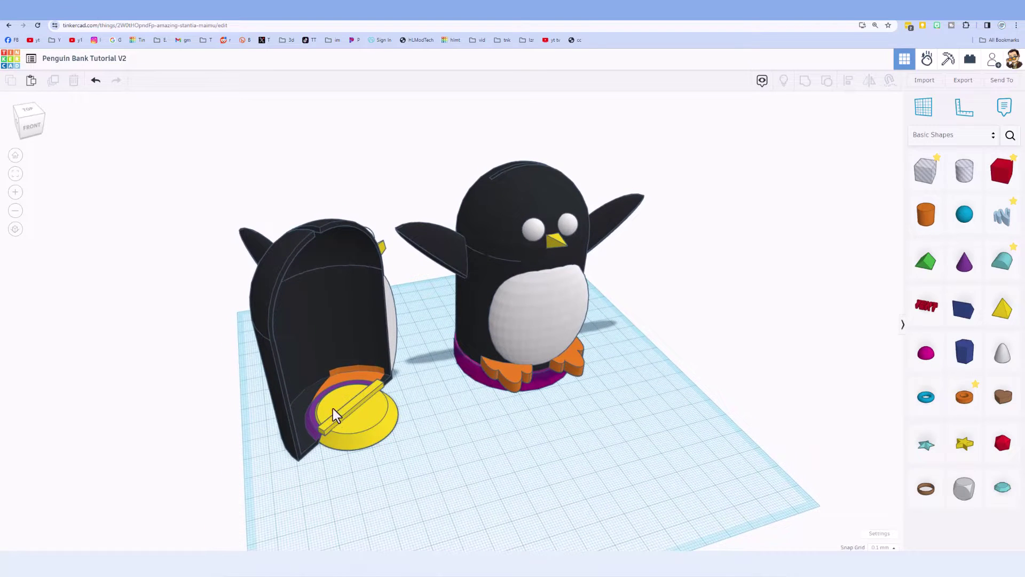
Rotate the yellow coin disc inside the penguin bank by 68°.
{"action": "left_click", "coordinate": [373, 426]}
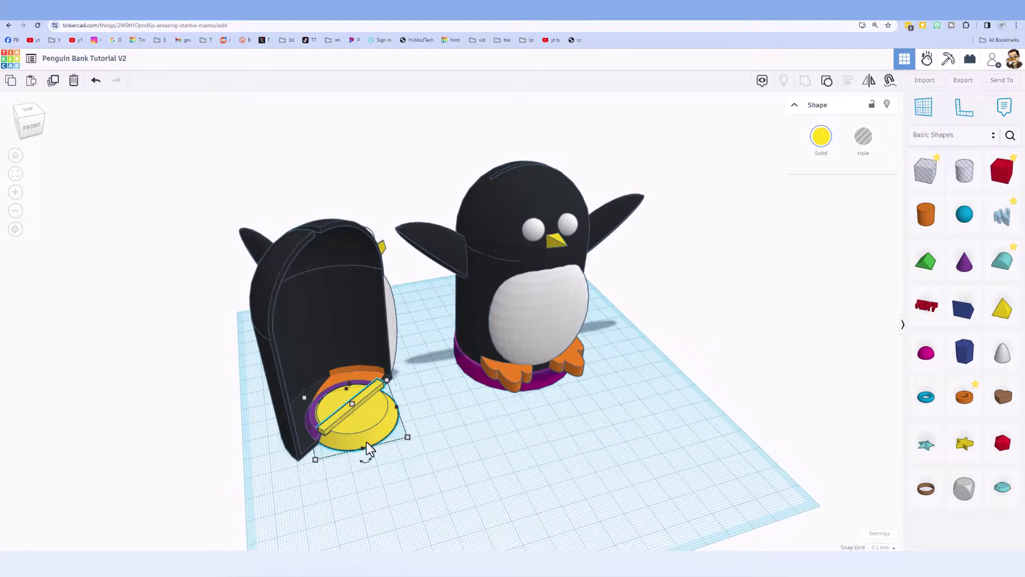
{"action": "left_click_drag", "start_coordinate": [367, 453], "coordinate": [373, 486]}
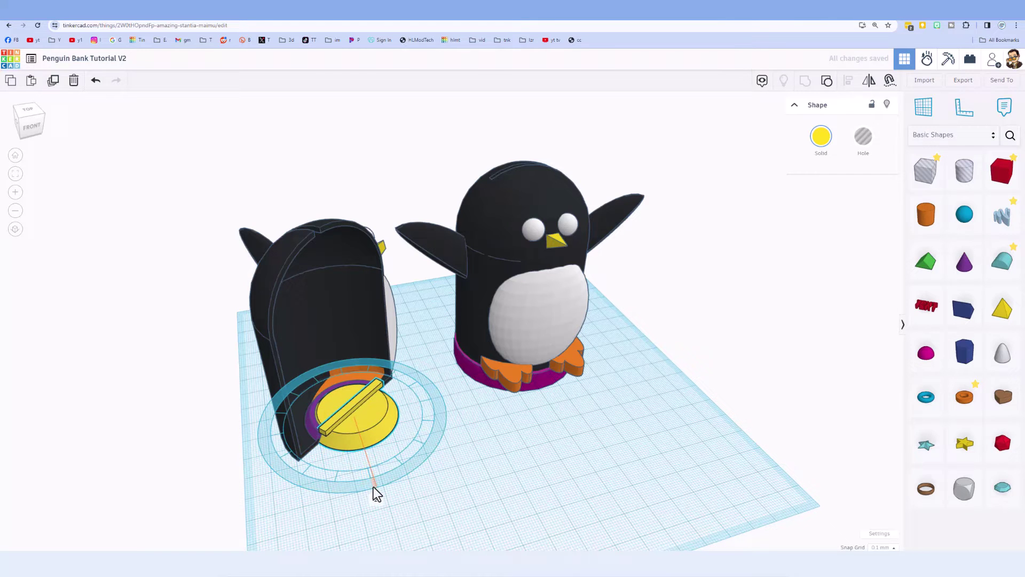
{"action": "right_click_drag", "start_coordinate": [469, 468], "coordinate": [364, 350]}
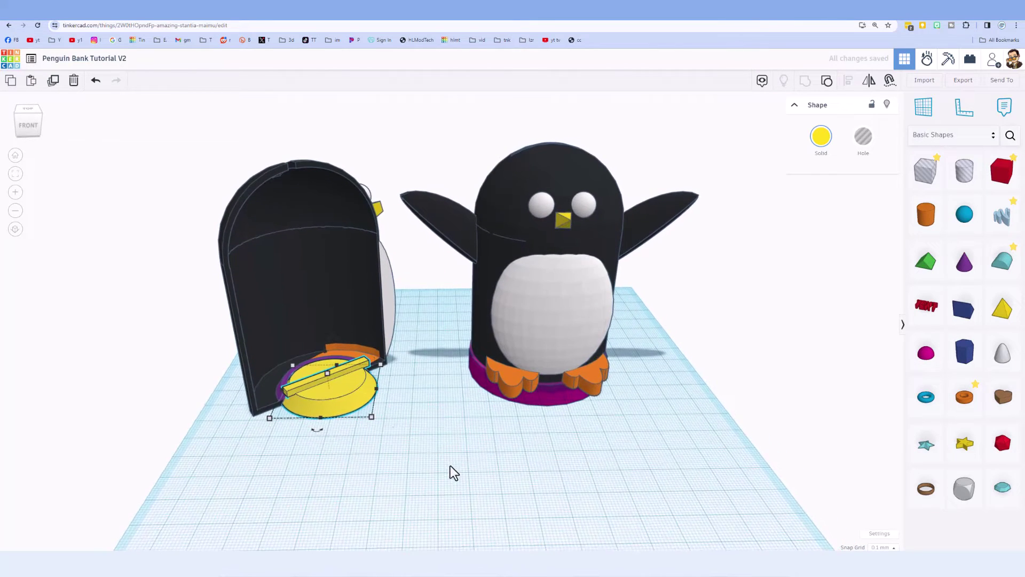
Move the penguin across the workplane in the Swanky Kup design.
{"action": "right_click_drag", "start_coordinate": [450, 465], "coordinate": [430, 451]}
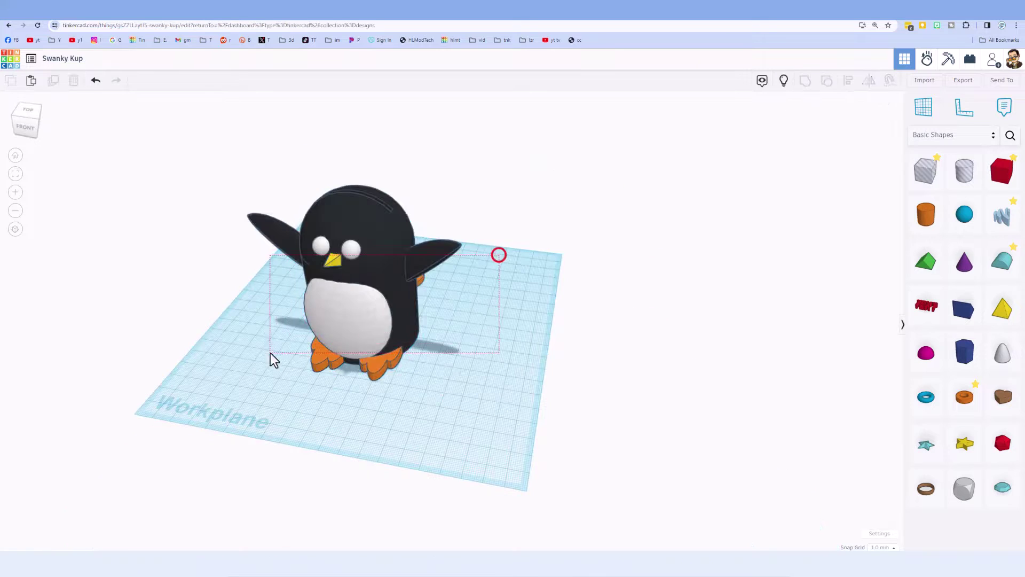
{"action": "left_click_drag", "start_coordinate": [335, 333], "coordinate": [275, 274]}
{"action": "left_click", "coordinate": [338, 382]}
Place Peter Penguin from Creatures & Characters > Animals in front of the existing penguin.
{"action": "right_click_drag", "start_coordinate": [338, 379], "coordinate": [305, 382]}
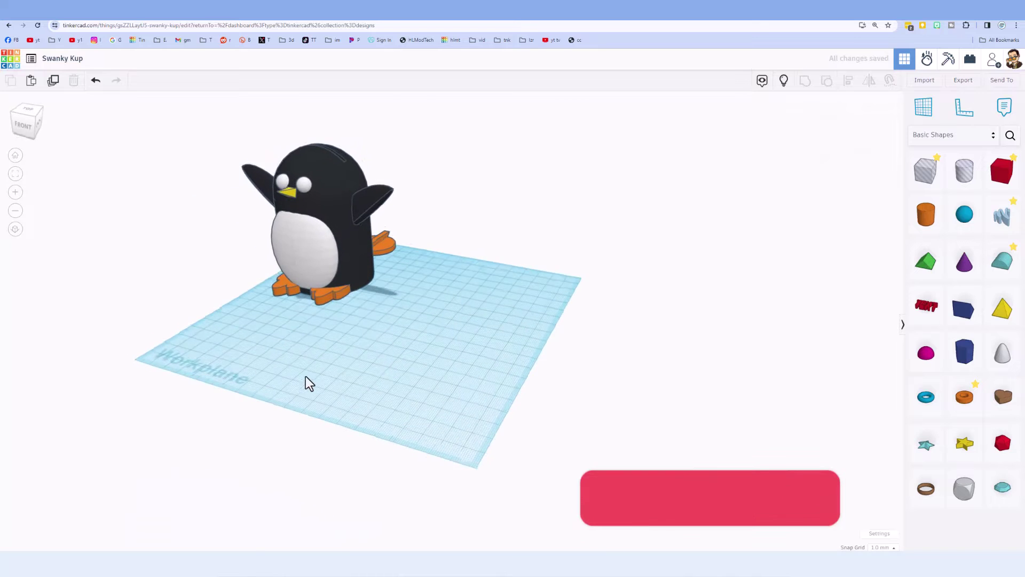
{"action": "left_click", "coordinate": [955, 137]}
{"action": "left_click", "coordinate": [956, 214]}
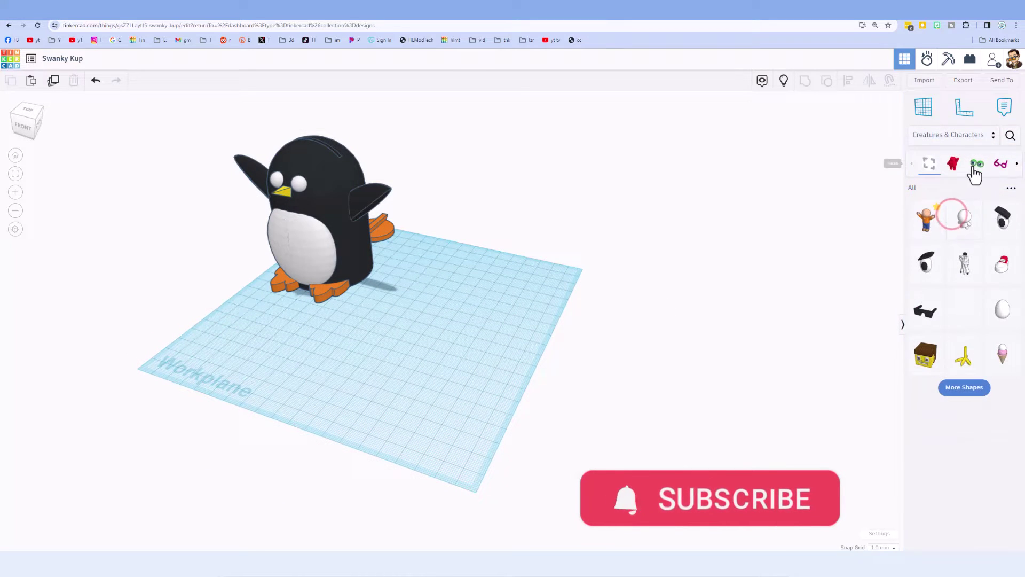
{"action": "left_click", "coordinate": [1017, 163]}
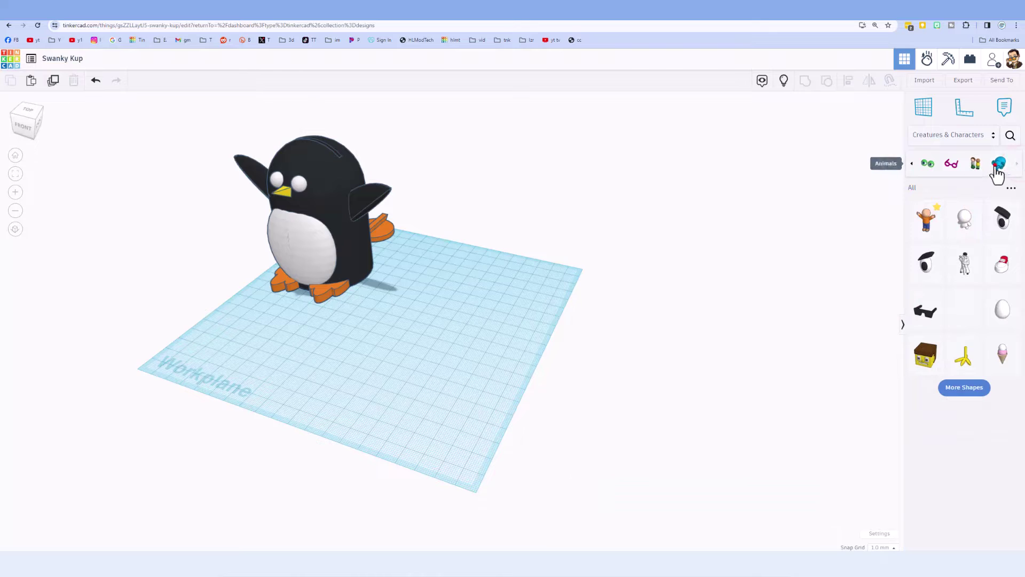
{"action": "left_click", "coordinate": [997, 169]}
{"action": "left_click", "coordinate": [955, 392]}
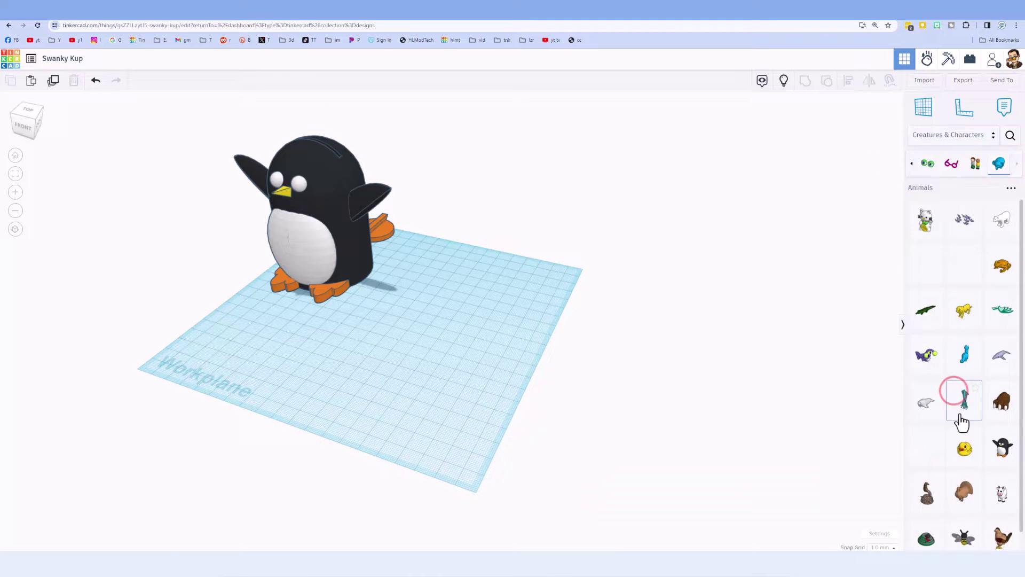
{"action": "scroll", "coordinate": [961, 427], "scroll_direction": "down", "scroll_amount": 3}
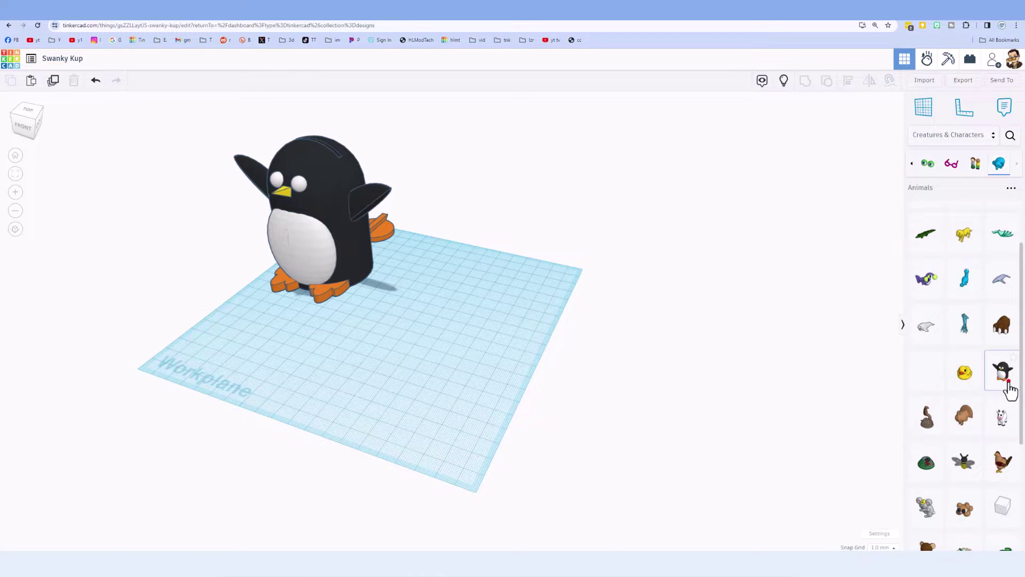
{"action": "left_click", "coordinate": [1011, 392]}
{"action": "left_click", "coordinate": [421, 365]}
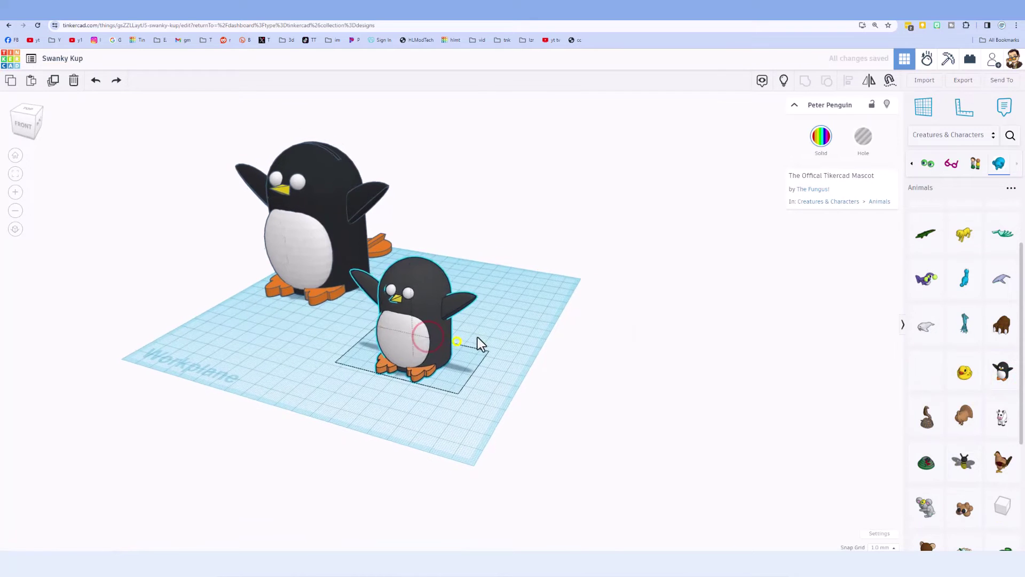
{"action": "left_click", "coordinate": [512, 323]}
Scale the new Peter Penguin proportionally to a height of 90.
{"action": "left_click", "coordinate": [419, 337]}
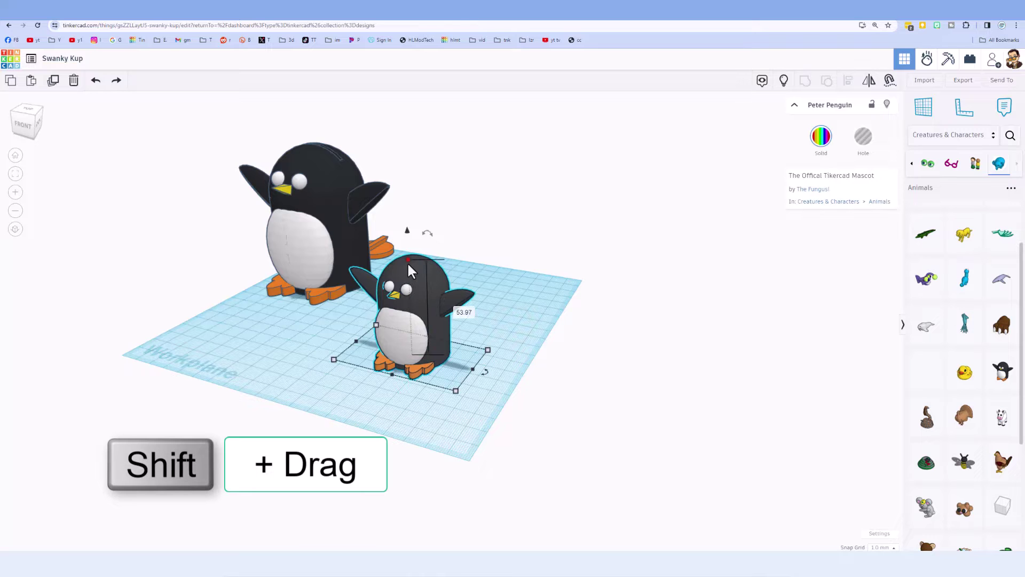
{"action": "left_click_drag", "start_coordinate": [407, 261], "coordinate": [406, 186], "text": "shift"}
{"action": "type", "text": "90"}
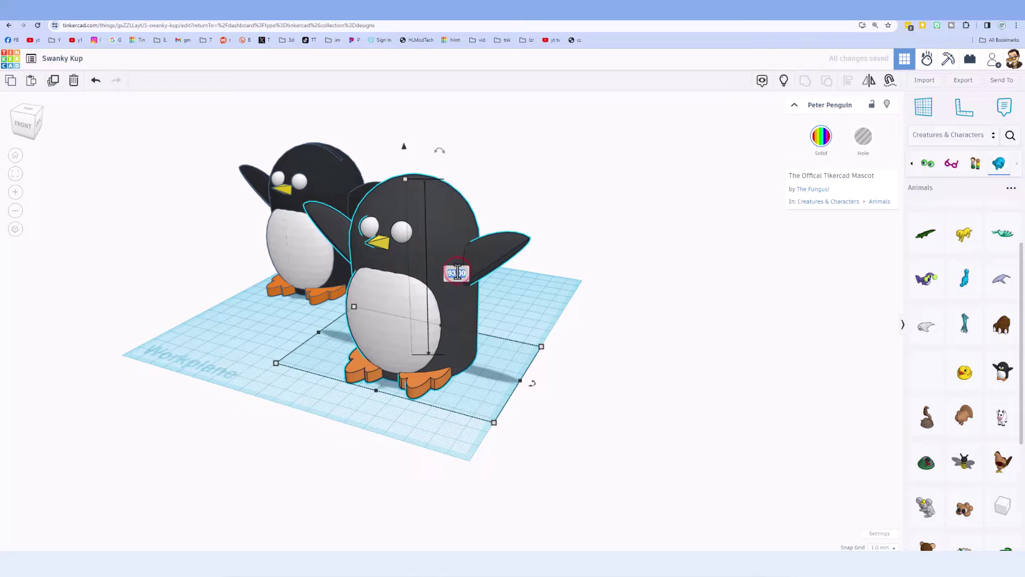
{"action": "key", "text": "Return"}
{"action": "right_click_drag", "start_coordinate": [588, 276], "coordinate": [505, 342]}
{"action": "right_click_drag", "start_coordinate": [447, 329], "coordinate": [553, 261]}
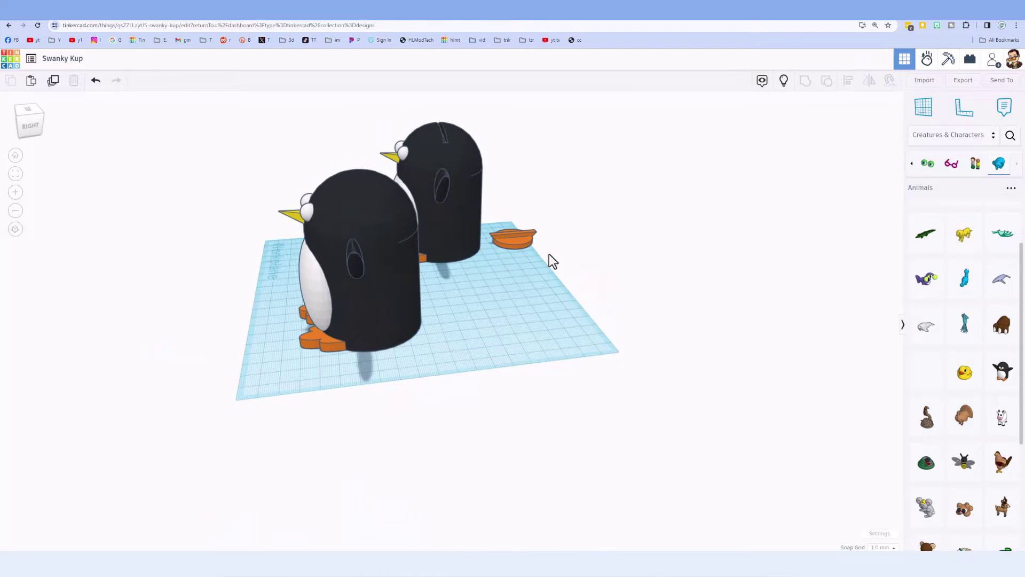
Add a Tube from Basic Shapes beside the front penguin.
{"action": "left_click", "coordinate": [923, 141]}
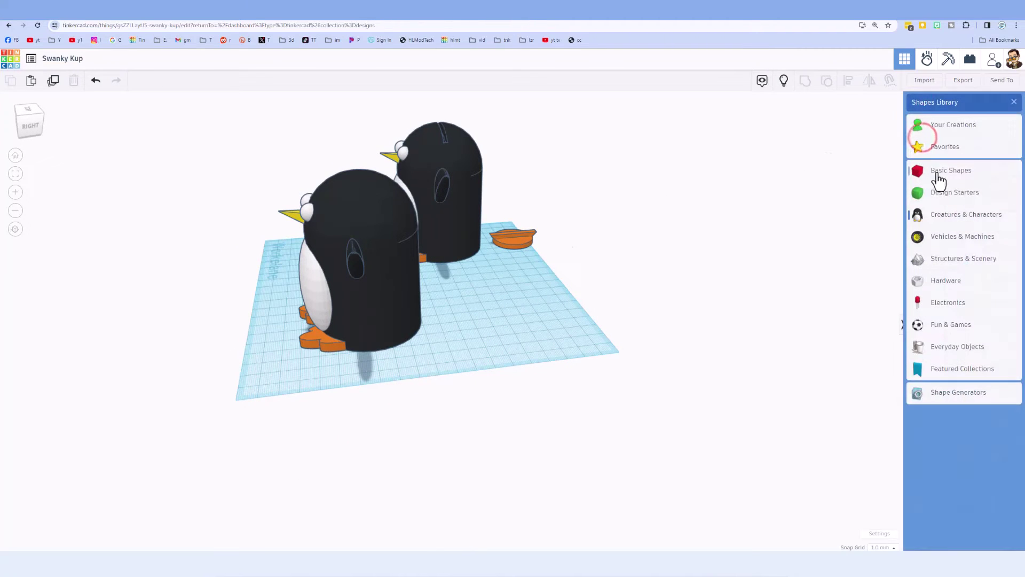
{"action": "left_click", "coordinate": [937, 171]}
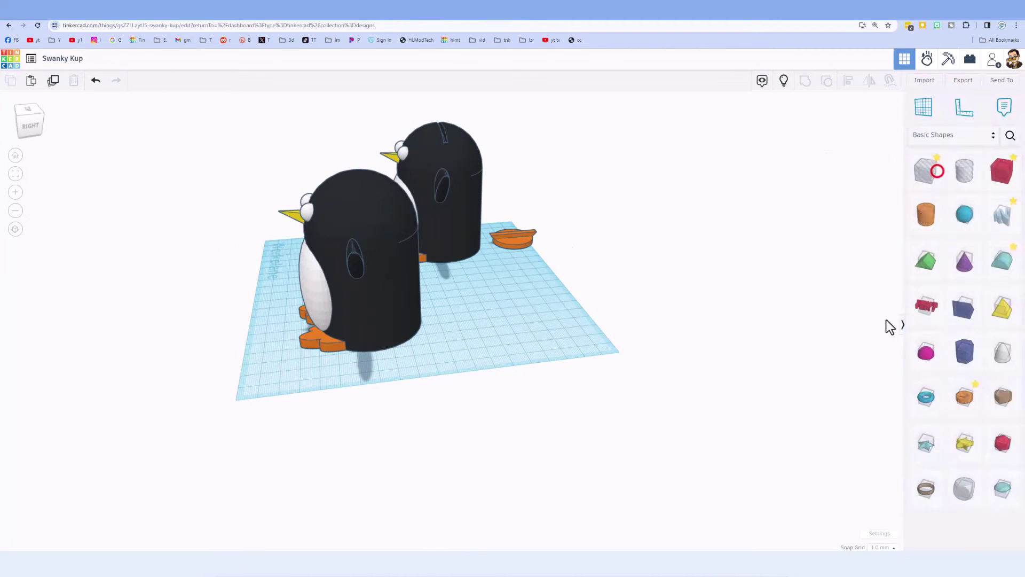
{"action": "left_click", "coordinate": [959, 410]}
{"action": "left_click", "coordinate": [412, 356]}
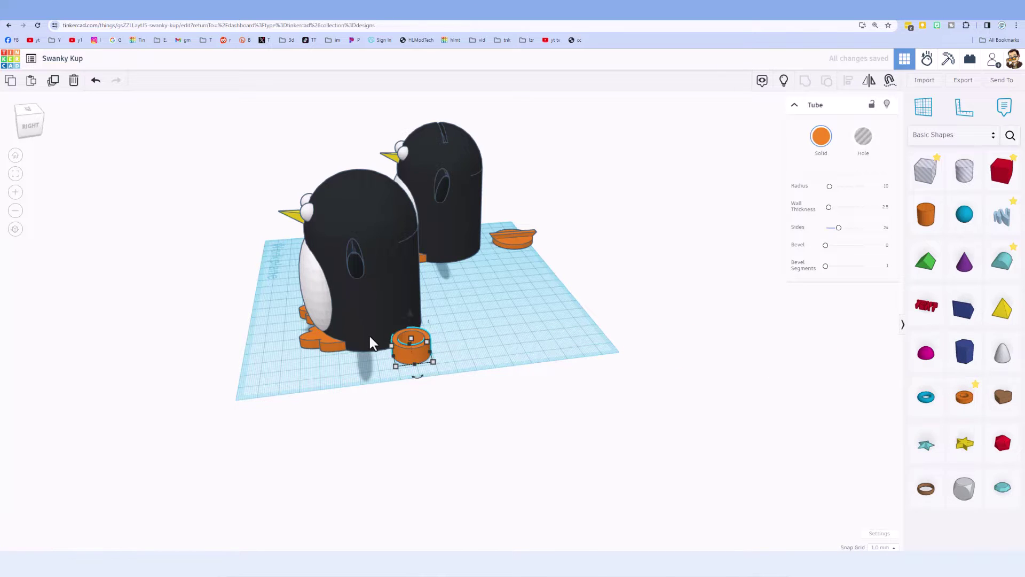
{"action": "scroll", "coordinate": [370, 342], "scroll_direction": "up", "scroll_amount": 1}
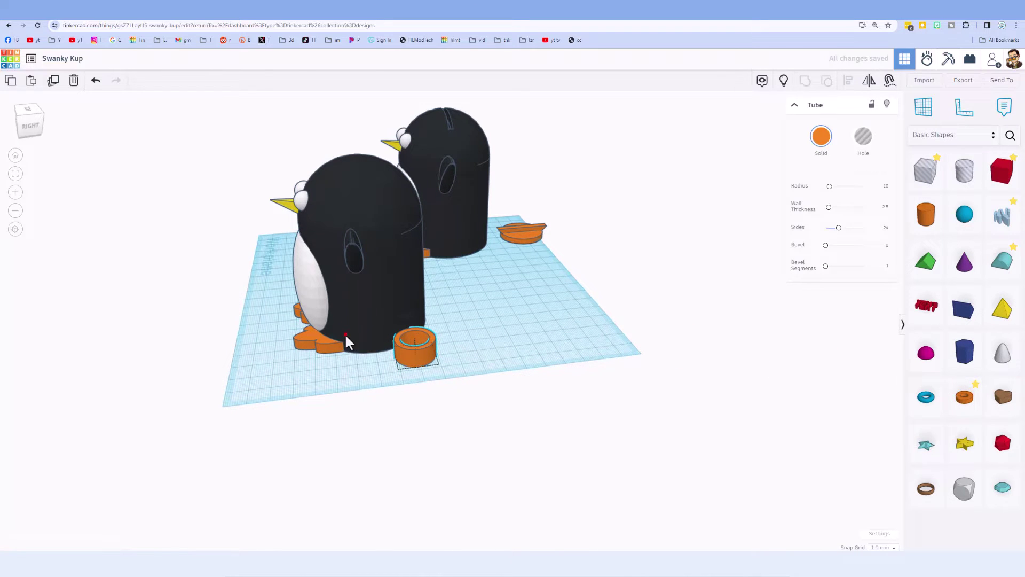
Set the orange tube's radius to 30.
{"action": "left_click", "coordinate": [344, 336]}
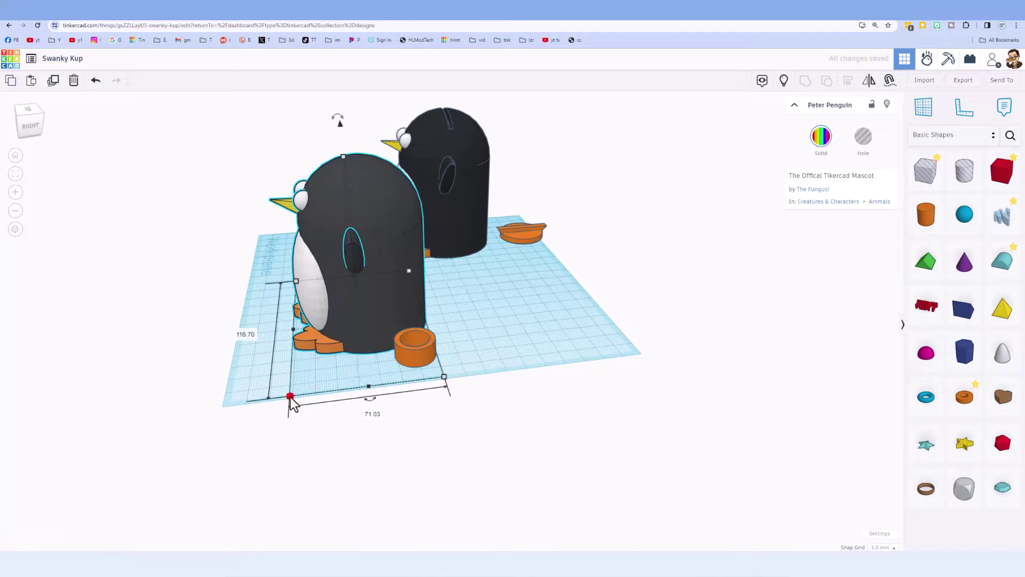
{"action": "left_click", "coordinate": [289, 396]}
{"action": "left_click", "coordinate": [523, 321]}
{"action": "left_click", "coordinate": [430, 357]}
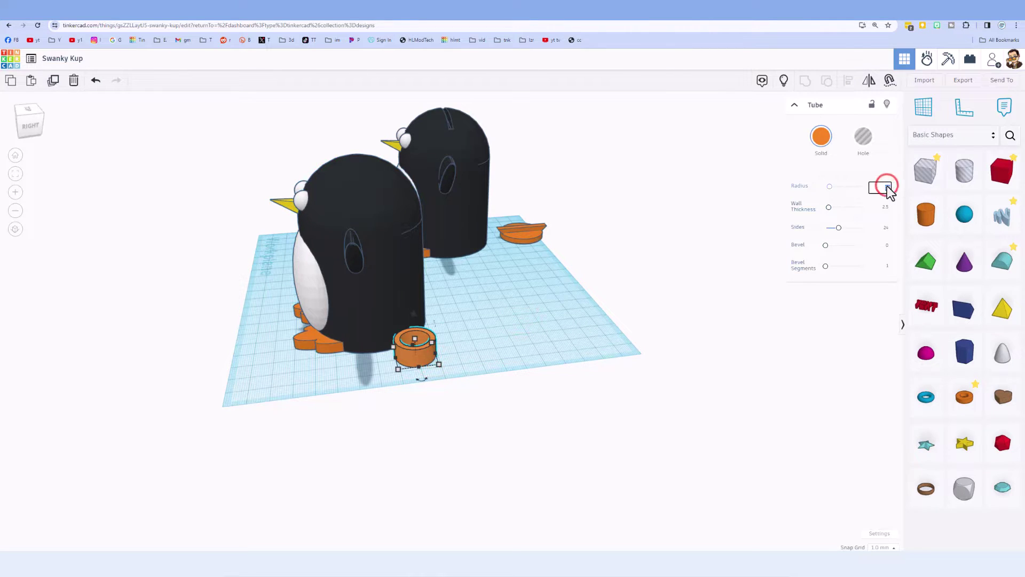
{"action": "key", "text": "Return"}
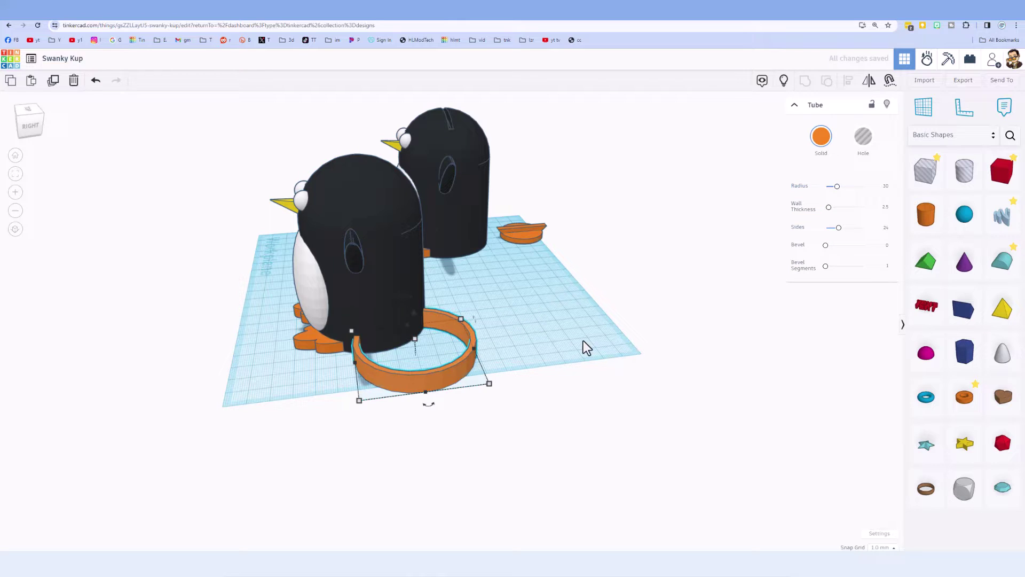
Move the tube under the penguin and centre it on the penguin body.
{"action": "left_click_drag", "start_coordinate": [433, 380], "coordinate": [382, 342]}
{"action": "right_click_drag", "start_coordinate": [382, 341], "coordinate": [359, 276]}
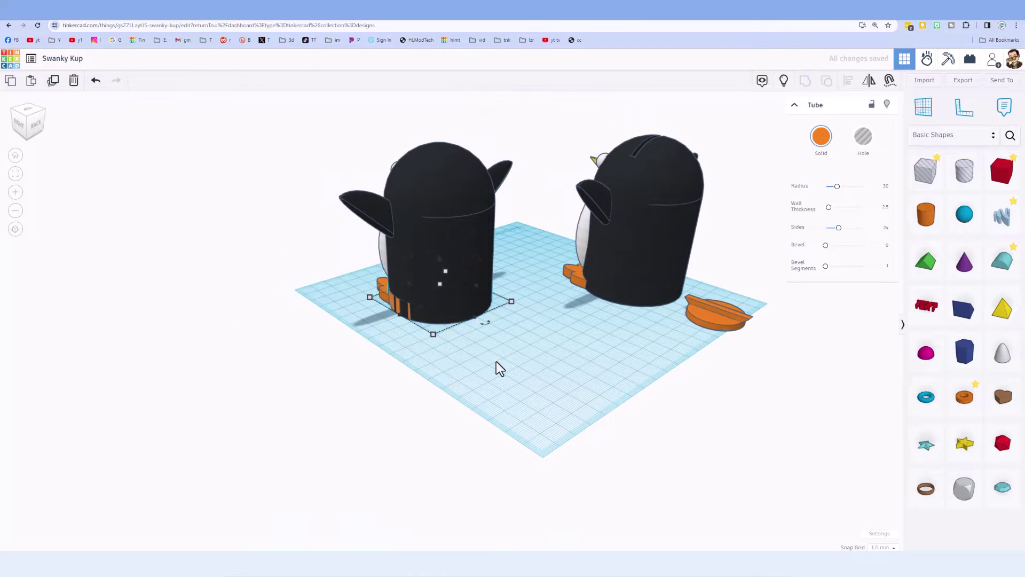
{"action": "right_click_drag", "start_coordinate": [496, 361], "coordinate": [425, 354]}
{"action": "left_click", "coordinate": [491, 299], "text": "shift"}
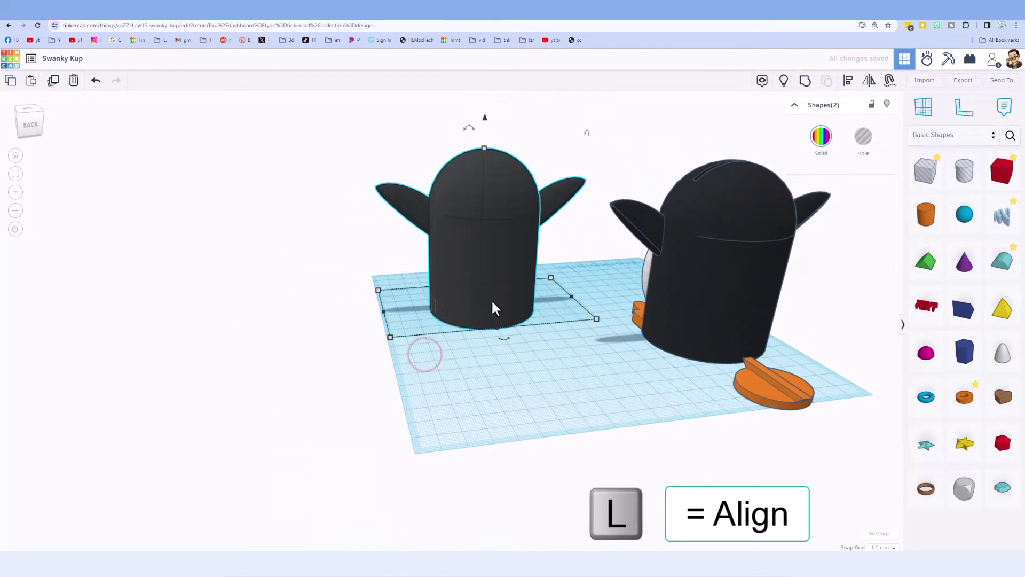
{"action": "key", "text": "l"}
{"action": "left_click", "coordinate": [494, 302]}
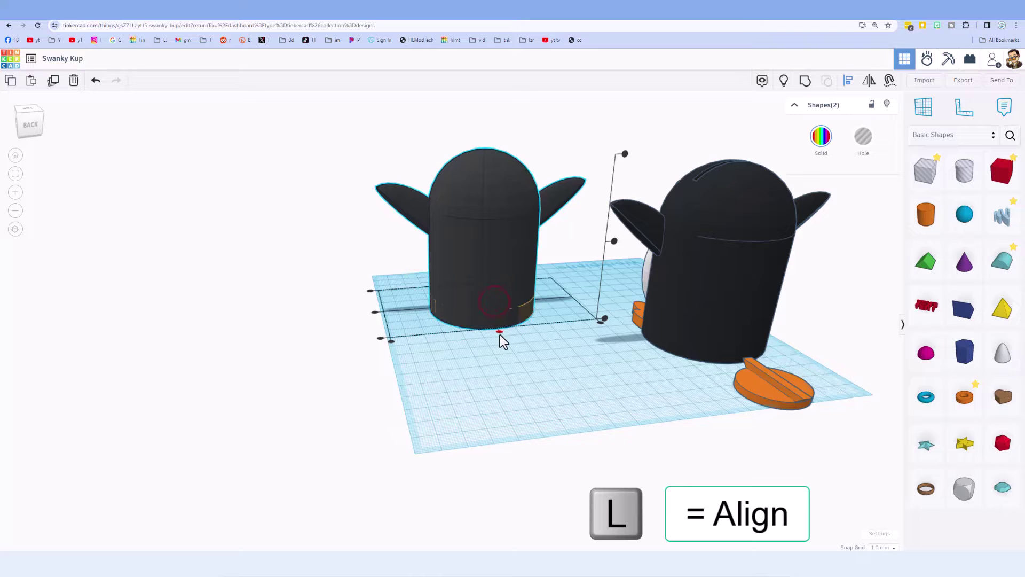
{"action": "left_click", "coordinate": [500, 332]}
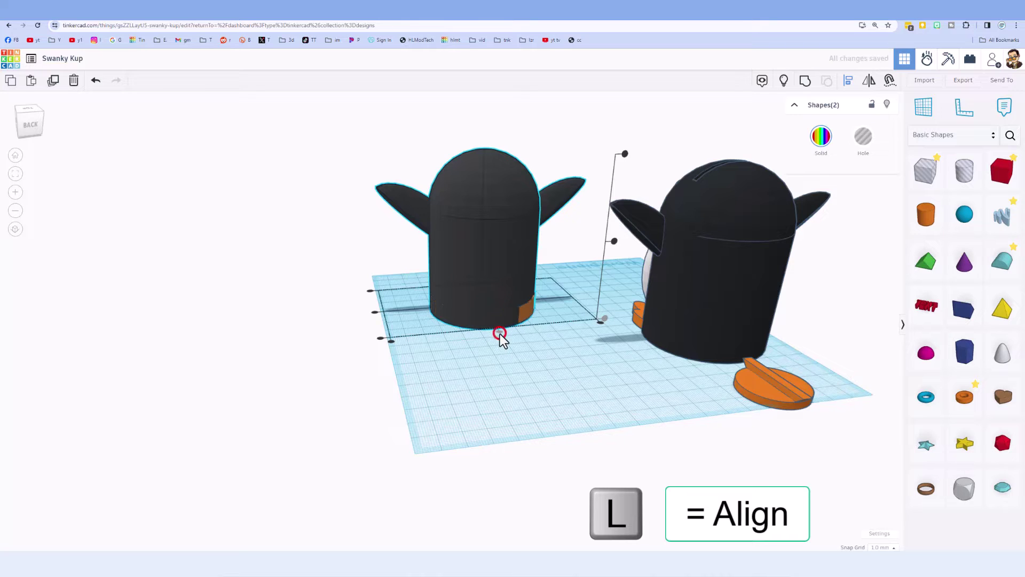
Set snap spacing to 0.1 mm and change the tube radius to 31.
{"action": "left_click", "coordinate": [381, 336]}
{"action": "left_click", "coordinate": [451, 342]}
{"action": "left_click", "coordinate": [525, 316]}
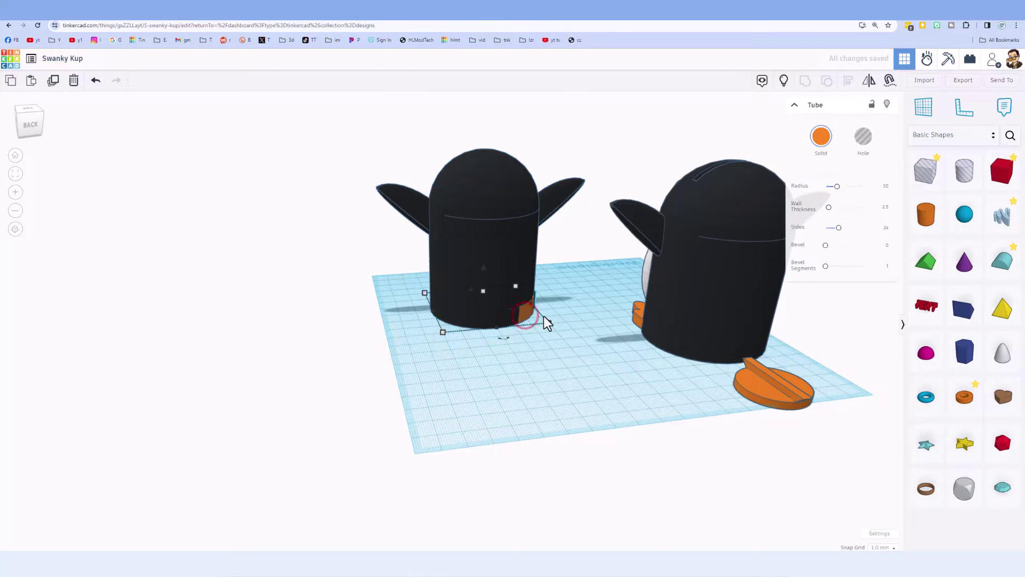
{"action": "left_click", "coordinate": [870, 547]}
{"action": "left_click", "coordinate": [881, 463]}
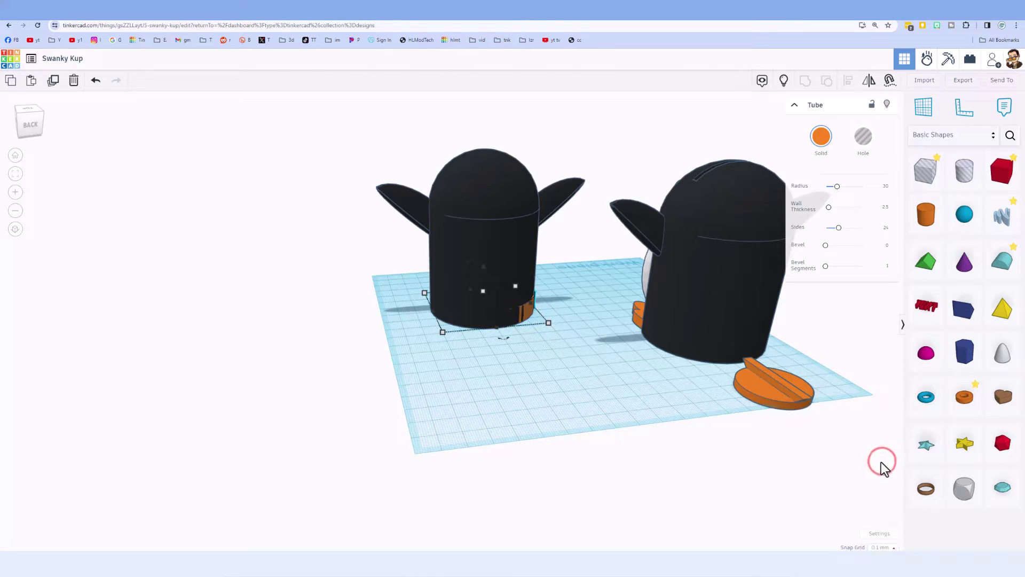
{"action": "key", "text": "Down"}
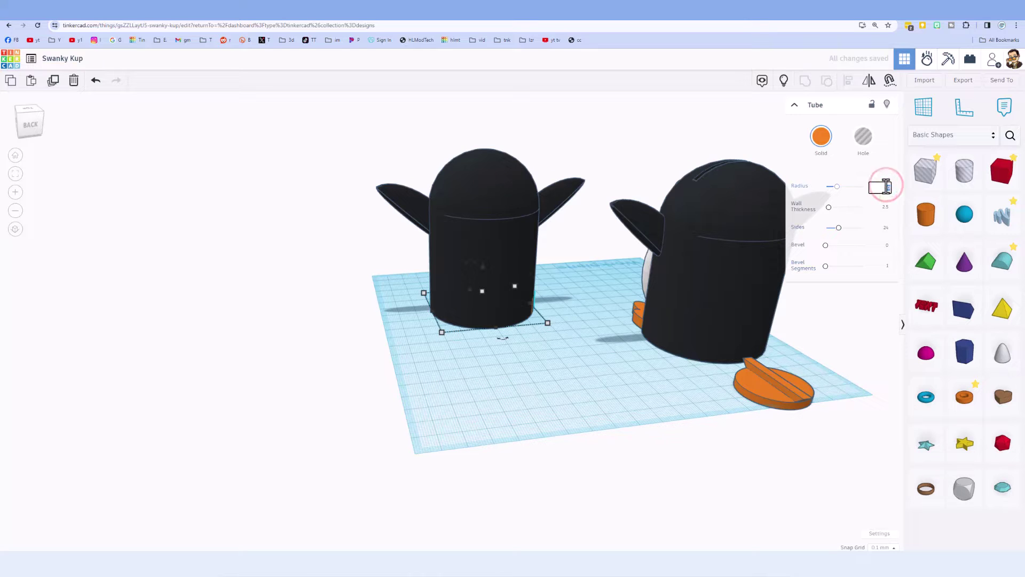
{"action": "key", "text": "Up"}
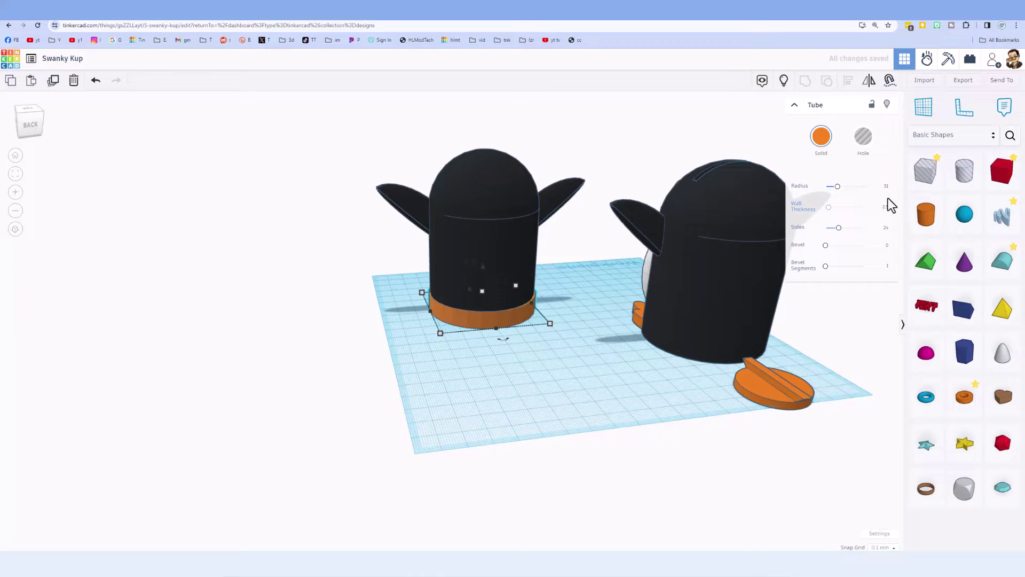
Set the base ring's radius to 30.5 and inspect it around the penguin base.
{"action": "scroll", "coordinate": [517, 354], "scroll_direction": "up", "scroll_amount": 5}
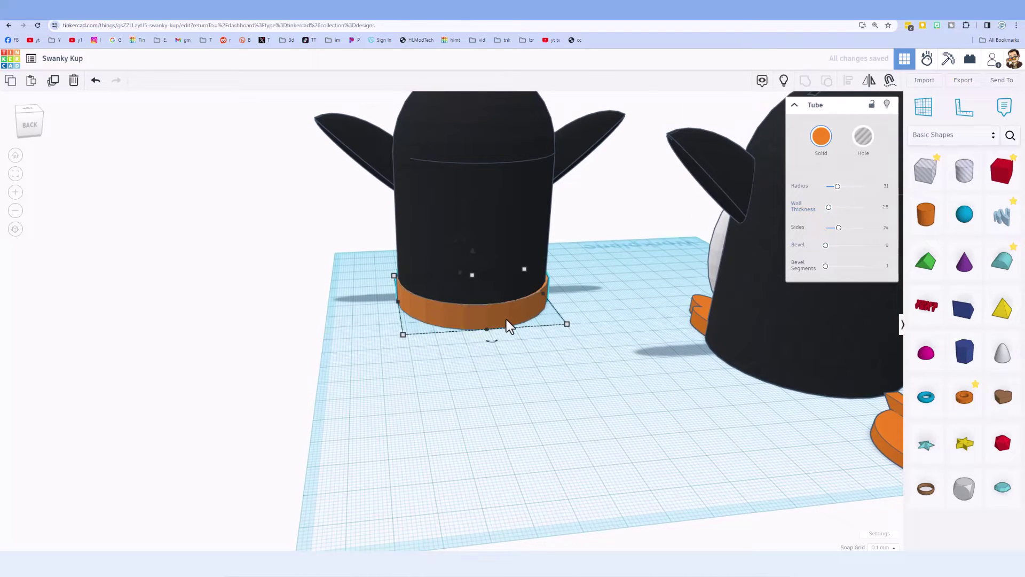
{"action": "right_click_drag", "start_coordinate": [506, 319], "coordinate": [477, 293]}
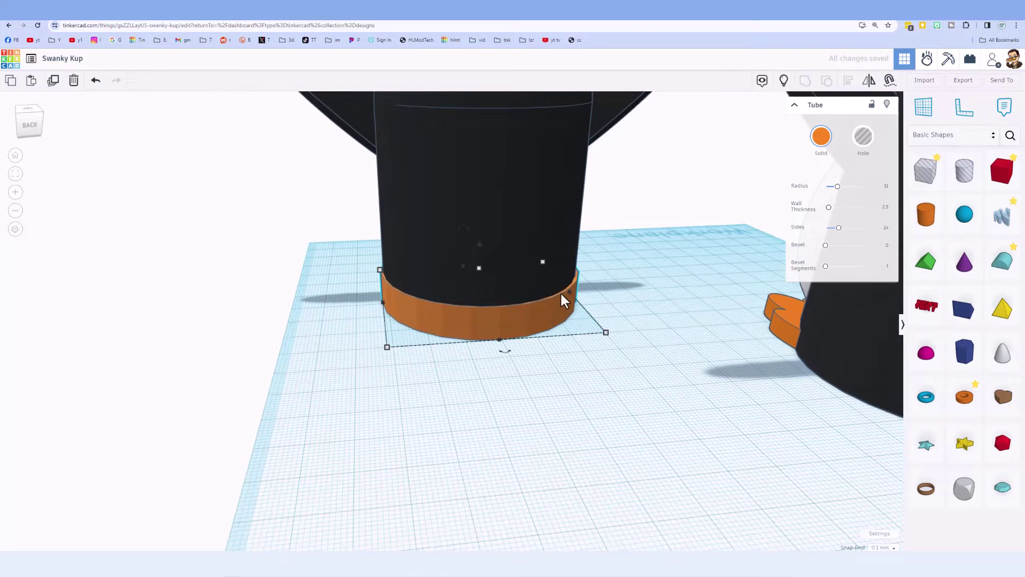
{"action": "left_click", "coordinate": [588, 345]}
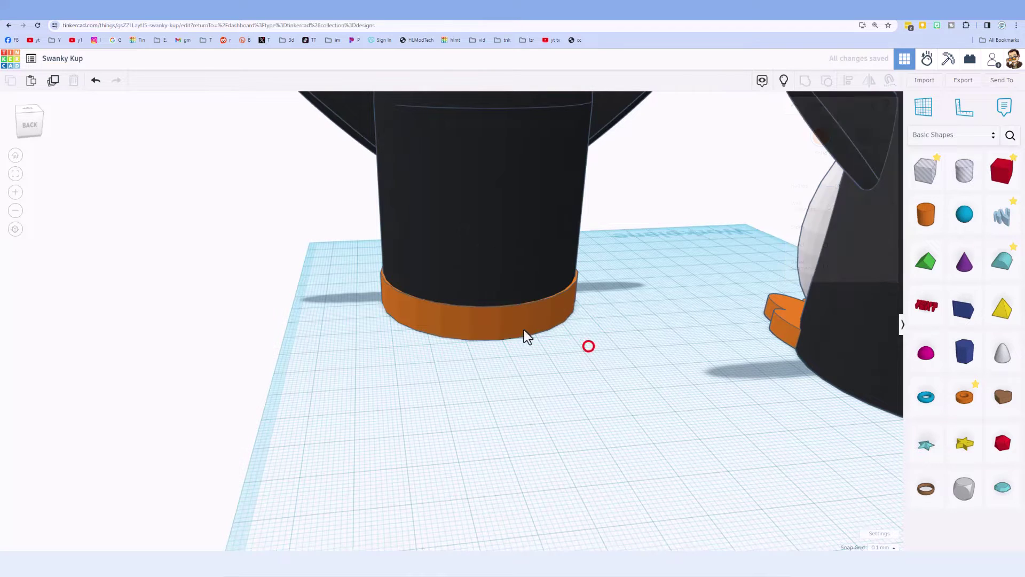
{"action": "left_click", "coordinate": [511, 323]}
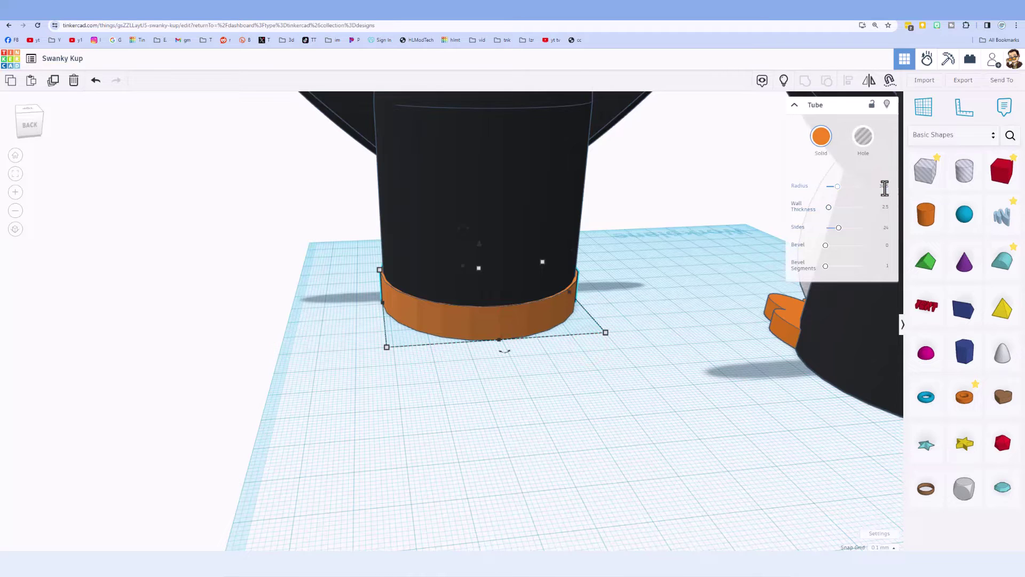
{"action": "key", "text": "Return"}
{"action": "right_click_drag", "start_coordinate": [635, 287], "coordinate": [627, 309]}
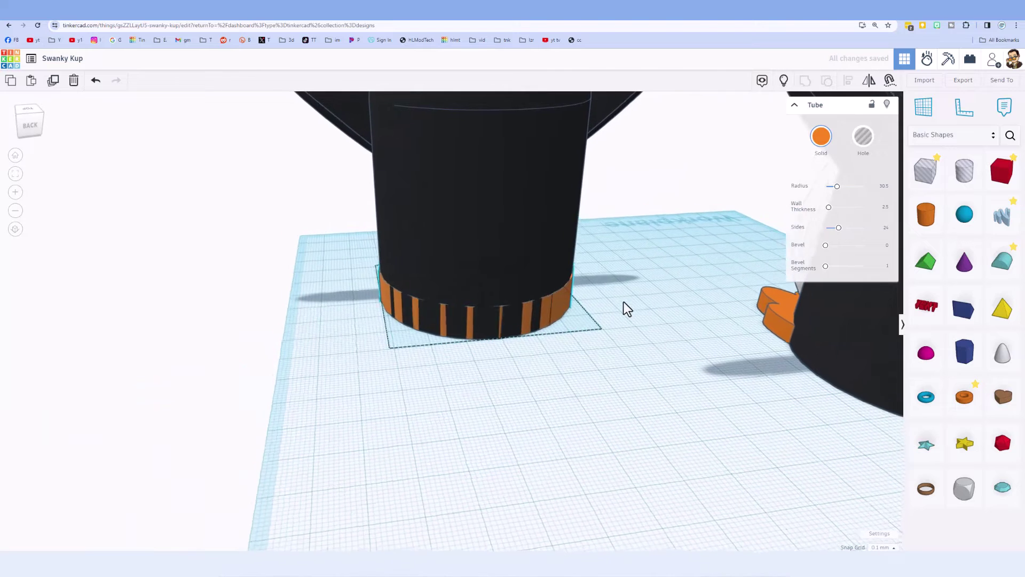
{"action": "left_click", "coordinate": [597, 346]}
{"action": "mouse_move", "coordinate": [488, 348]}
{"action": "right_mouse_down"}
{"action": "mouse_move", "coordinate": [534, 323]}
{"action": "mouse_move", "coordinate": [407, 335]}
{"action": "mouse_move", "coordinate": [388, 324]}
{"action": "right_mouse_up"}
{"action": "left_click", "coordinate": [389, 325]}
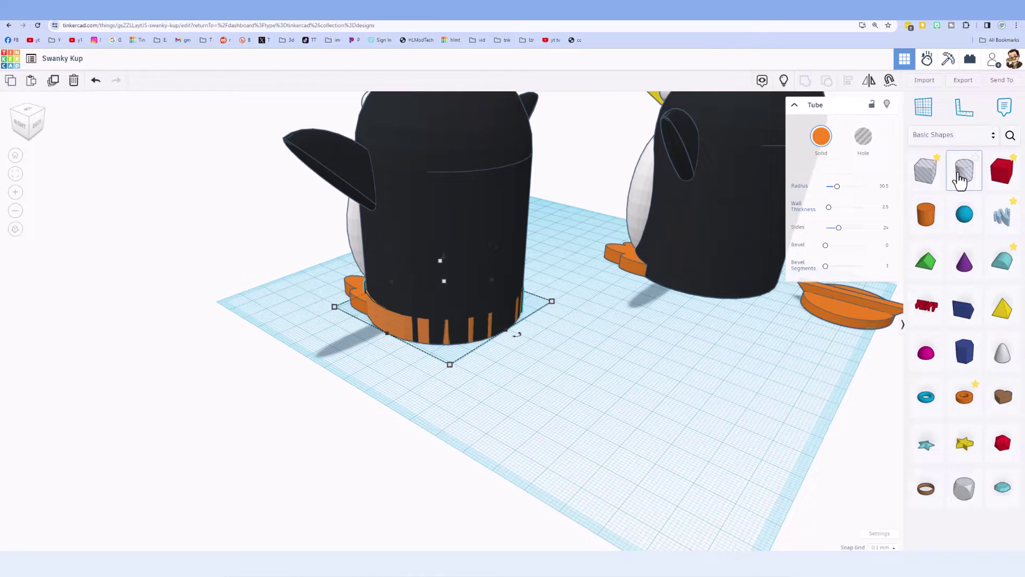
Add a Cylinder Hole scaled evenly to 58 and move it toward the left penguin.
{"action": "left_click_drag", "start_coordinate": [960, 180], "coordinate": [565, 360]}
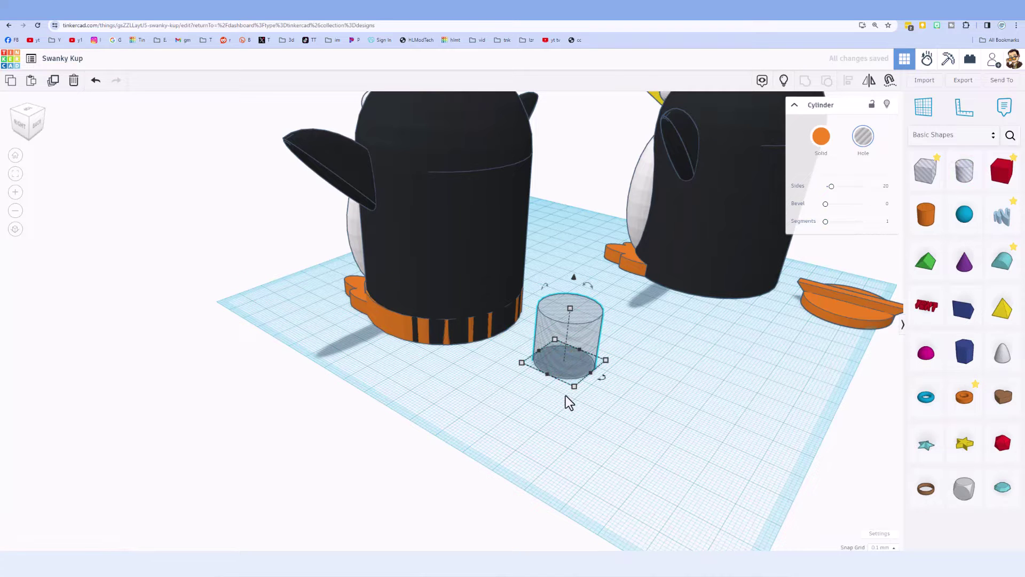
{"action": "left_click_drag", "start_coordinate": [574, 385], "coordinate": [618, 521], "text": "shift"}
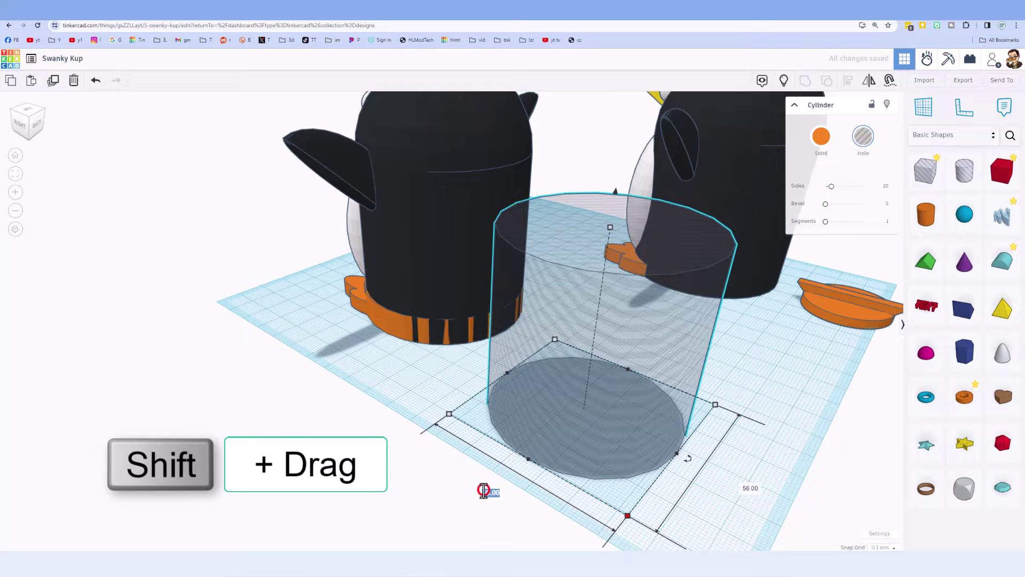
{"action": "type", "text": "58"}
{"action": "key", "text": "Return"}
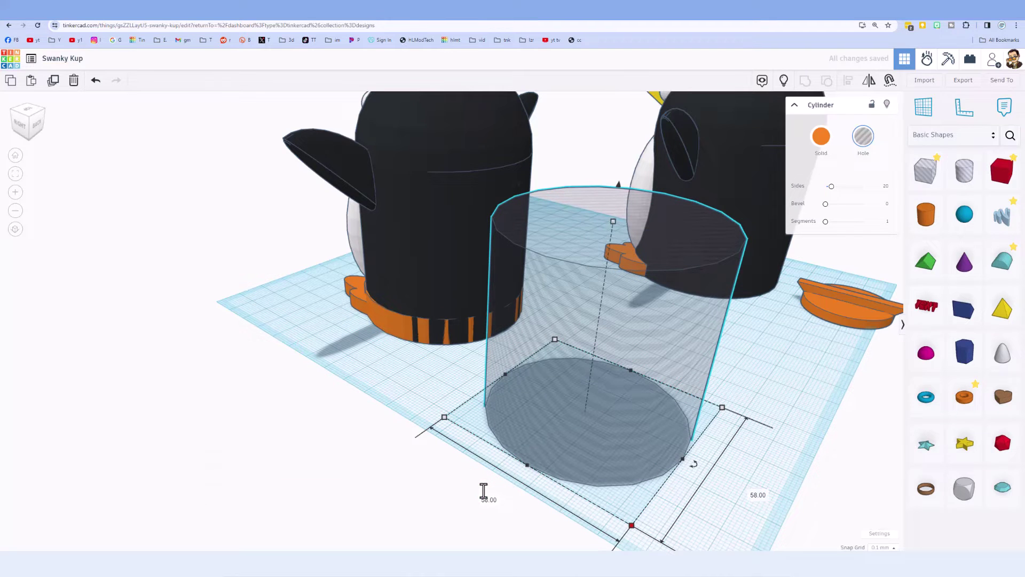
{"action": "left_click_drag", "start_coordinate": [604, 428], "coordinate": [611, 387]}
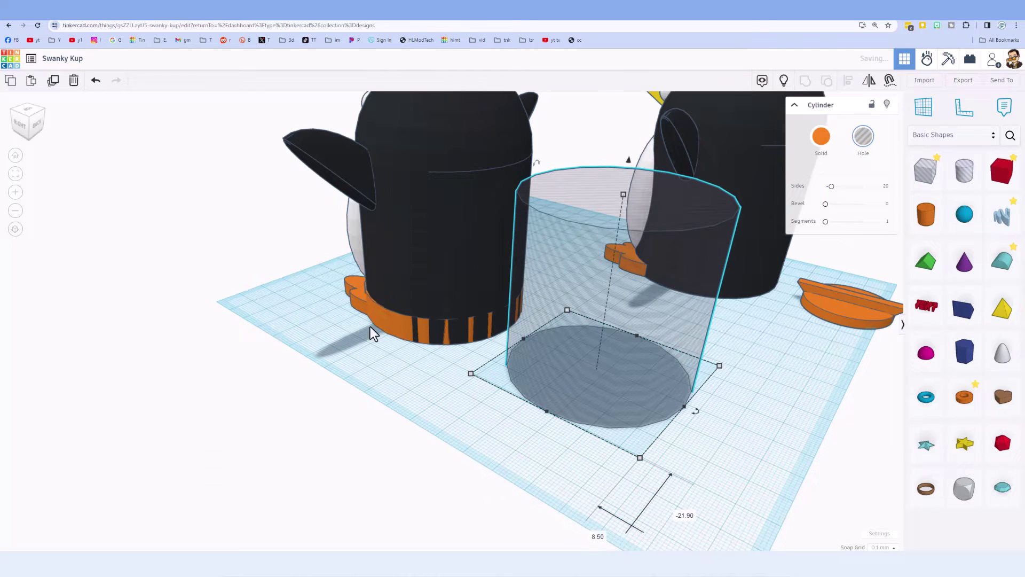
{"action": "left_click", "coordinate": [394, 326]}
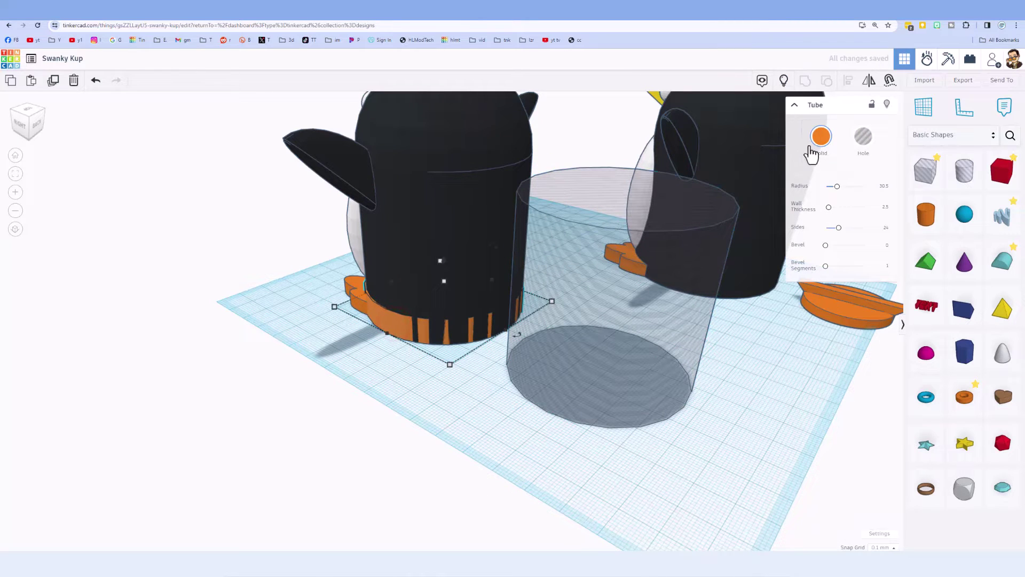
Change the left penguin's base ring from orange to magenta.
{"action": "left_click", "coordinate": [822, 137]}
{"action": "left_click", "coordinate": [865, 227]}
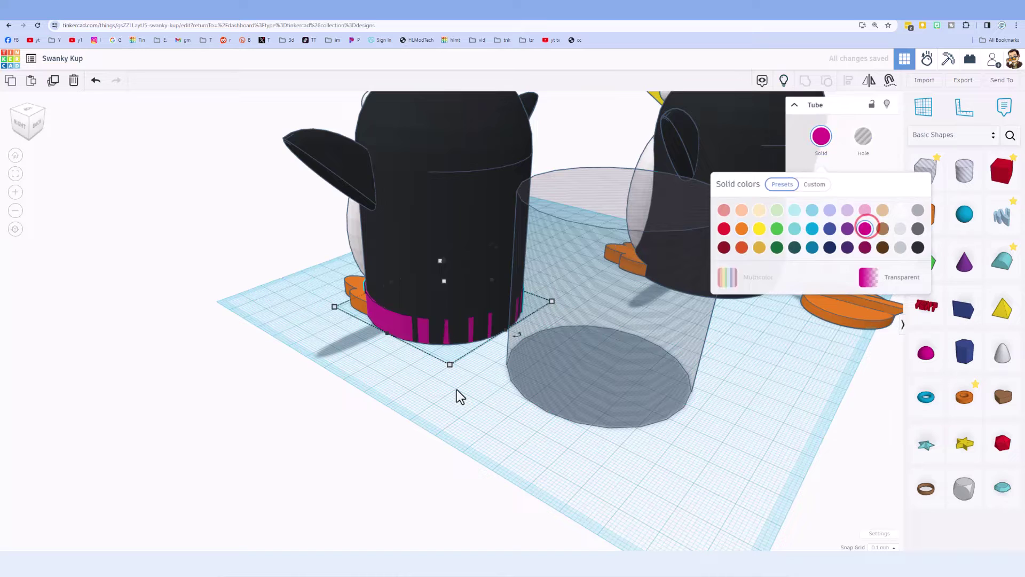
{"action": "left_click", "coordinate": [457, 389]}
{"action": "right_click_drag", "start_coordinate": [435, 360], "coordinate": [342, 338]}
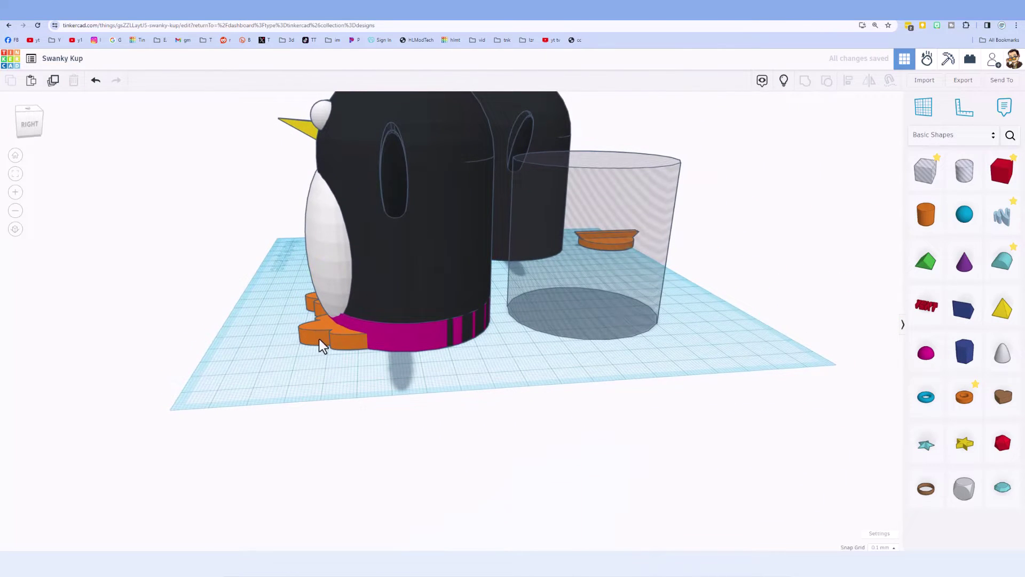
{"action": "right_click_drag", "start_coordinate": [535, 366], "coordinate": [448, 134]}
{"action": "right_click_drag", "start_coordinate": [393, 329], "coordinate": [410, 341]}
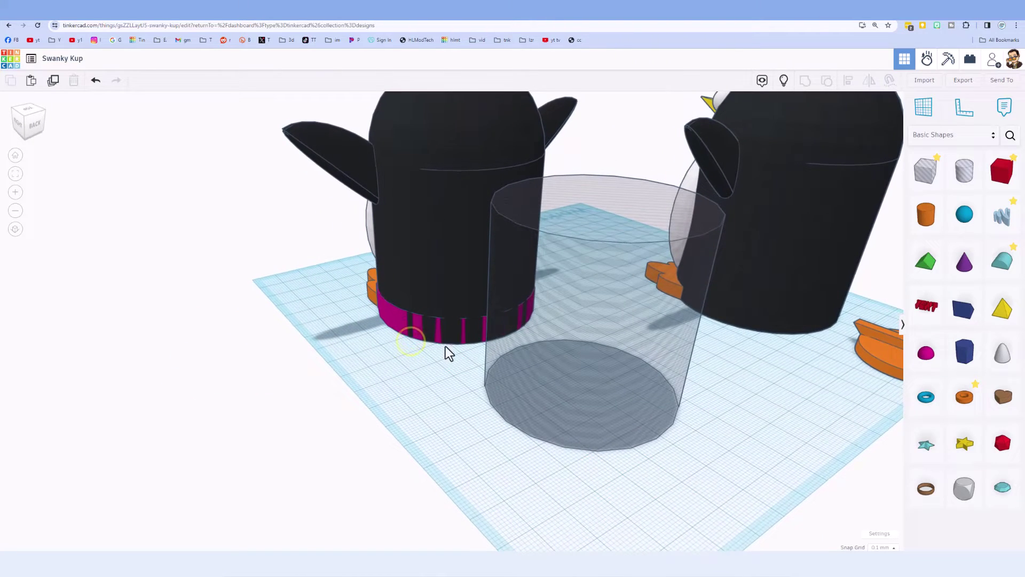
With Cruise on, drop a Half Sphere onto the cylinder and scale it evenly to 58.
{"action": "right_click_drag", "start_coordinate": [547, 344], "coordinate": [456, 130]}
{"action": "left_click", "coordinate": [577, 223]}
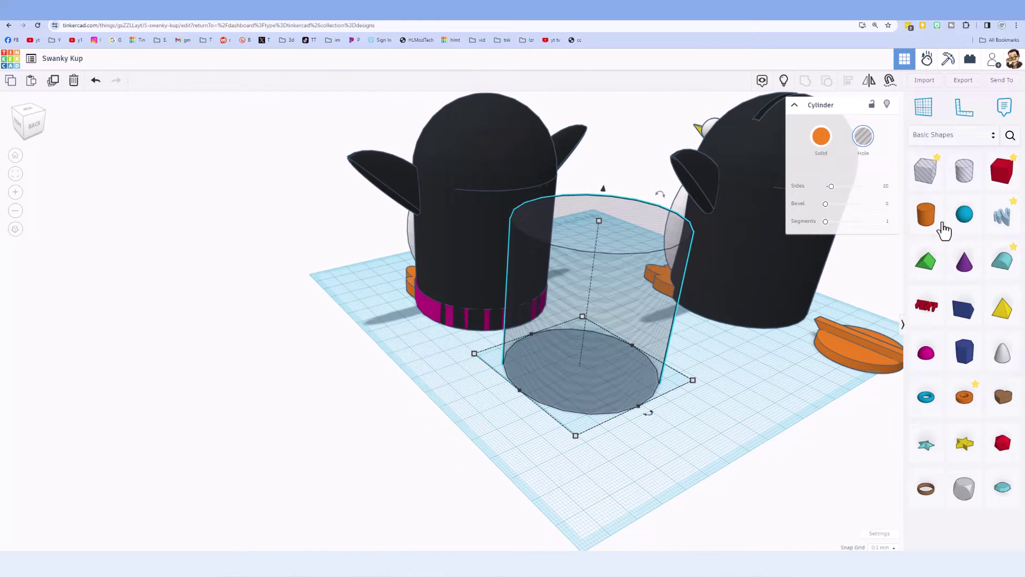
{"action": "key", "text": "c"}
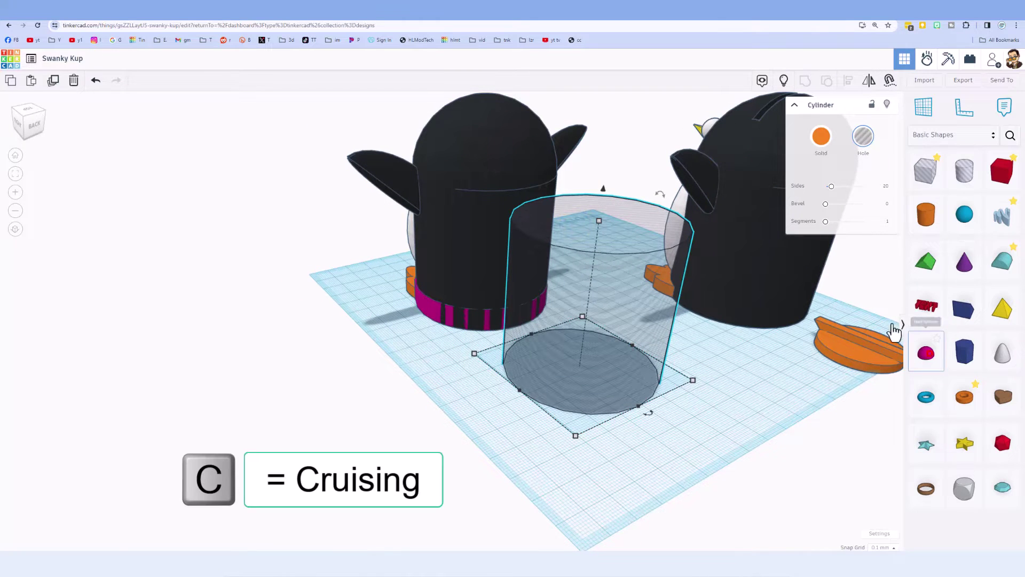
{"action": "left_click_drag", "start_coordinate": [893, 331], "coordinate": [606, 227]}
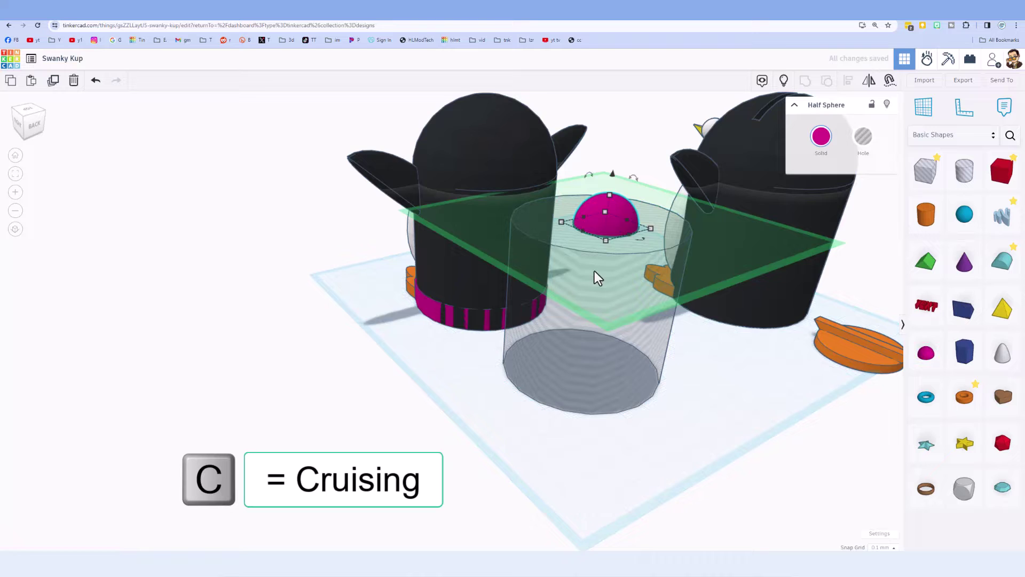
{"action": "right_click_drag", "start_coordinate": [626, 251], "coordinate": [614, 273]}
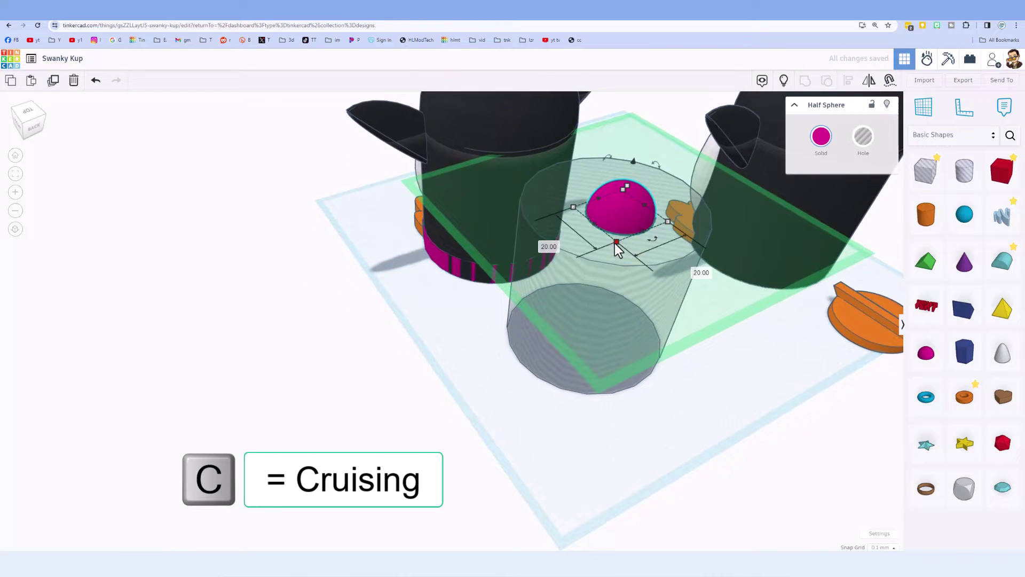
{"action": "left_click_drag", "start_coordinate": [614, 243], "coordinate": [579, 267], "text": "shift"}
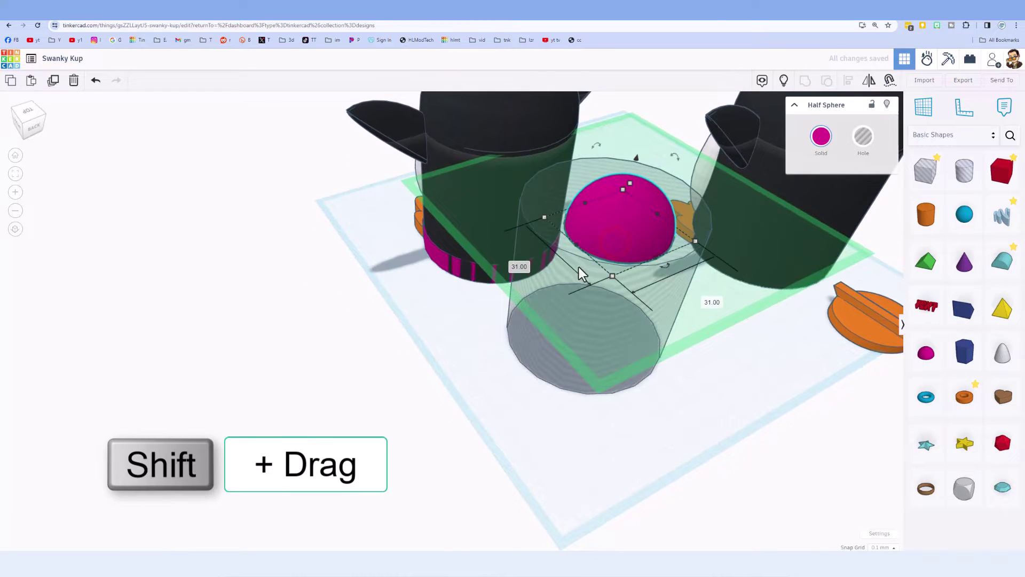
{"action": "left_click", "coordinate": [516, 267]}
{"action": "type", "text": "58"}
{"action": "key", "text": "Return"}
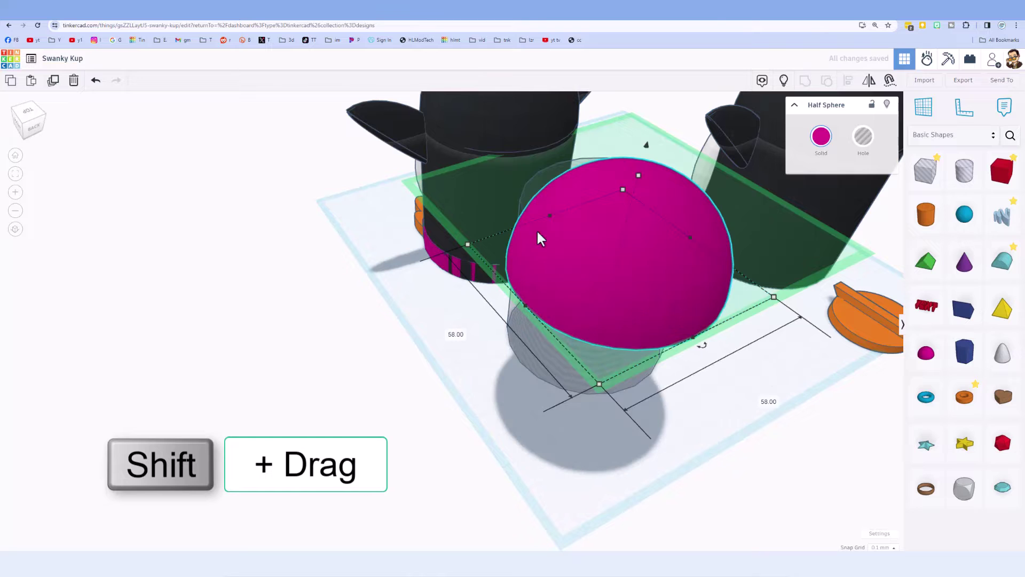
Align the half sphere and hole cylinder so their centres match.
{"action": "left_click", "coordinate": [524, 403]}
{"action": "left_click", "coordinate": [628, 283]}
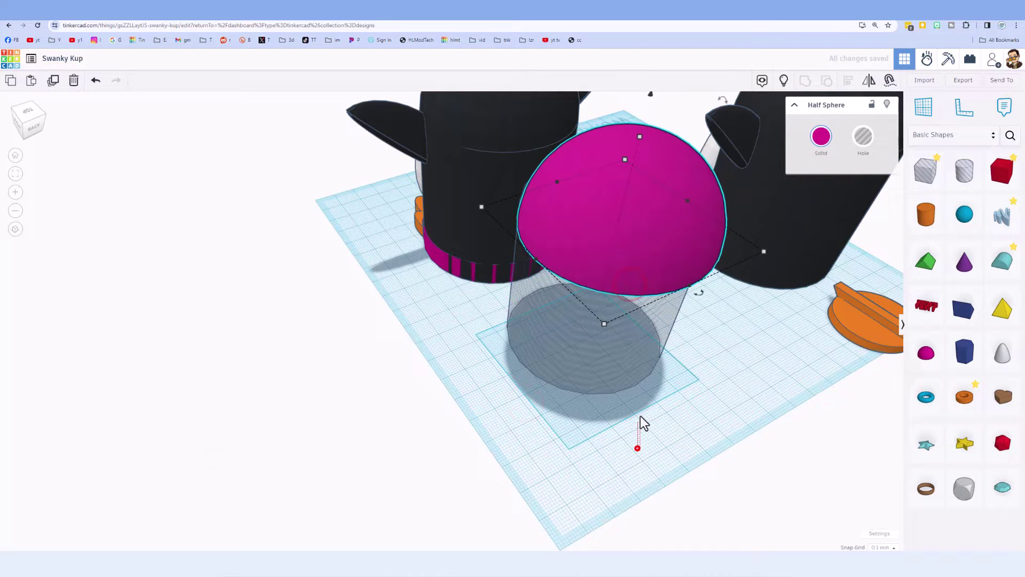
{"action": "left_click", "coordinate": [655, 264], "text": "shift"}
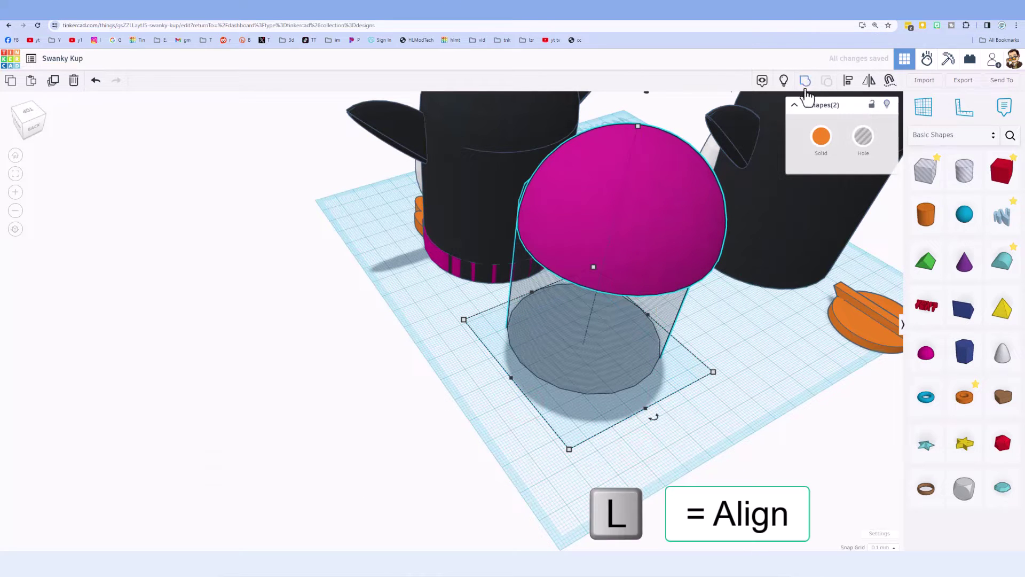
{"action": "left_click", "coordinate": [846, 82]}
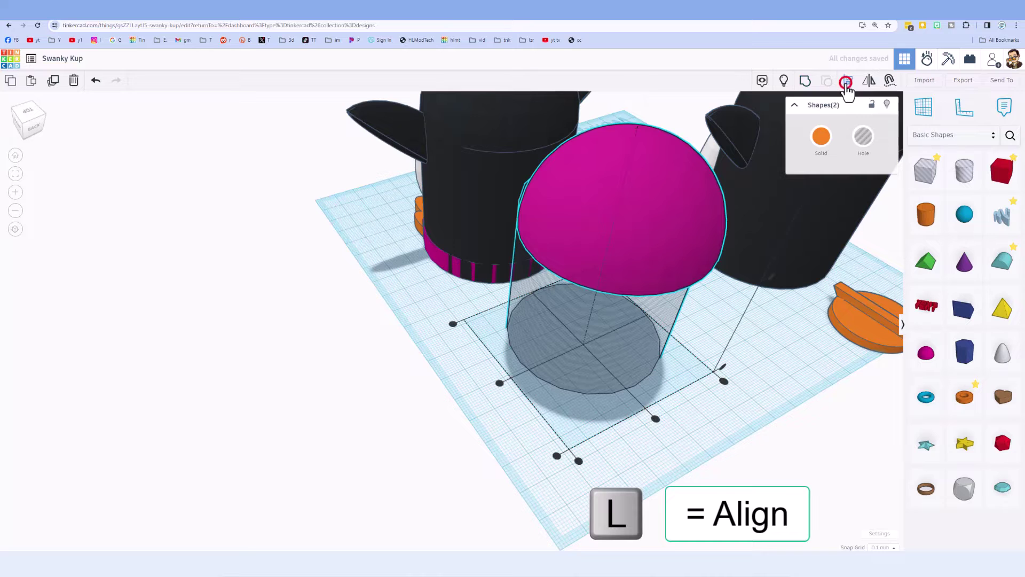
{"action": "left_click", "coordinate": [657, 417]}
{"action": "left_click", "coordinate": [508, 380]}
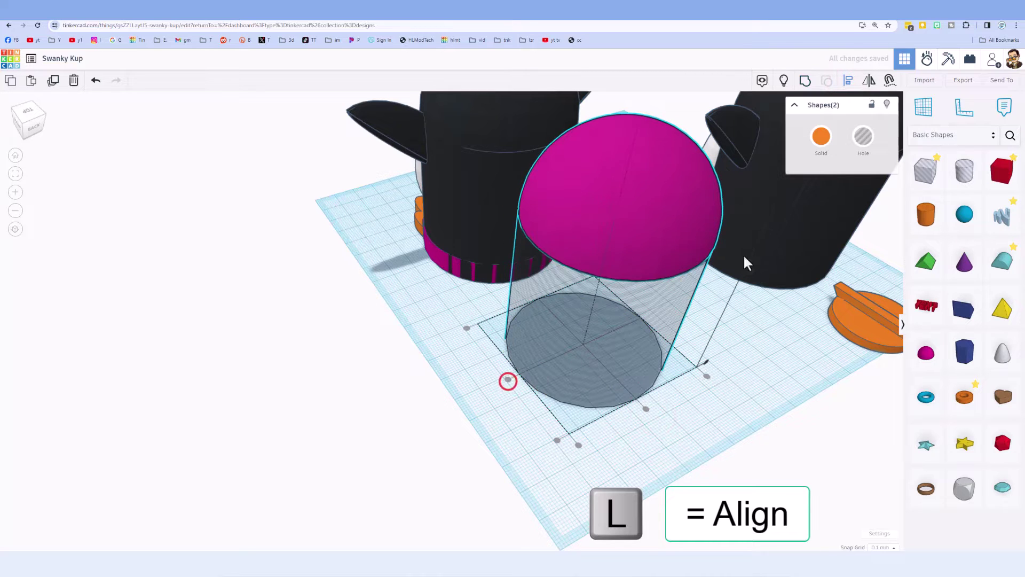
{"action": "left_click", "coordinate": [722, 377]}
Turn the half sphere into a hole.
{"action": "left_click", "coordinate": [643, 219]}
{"action": "left_click", "coordinate": [863, 137]}
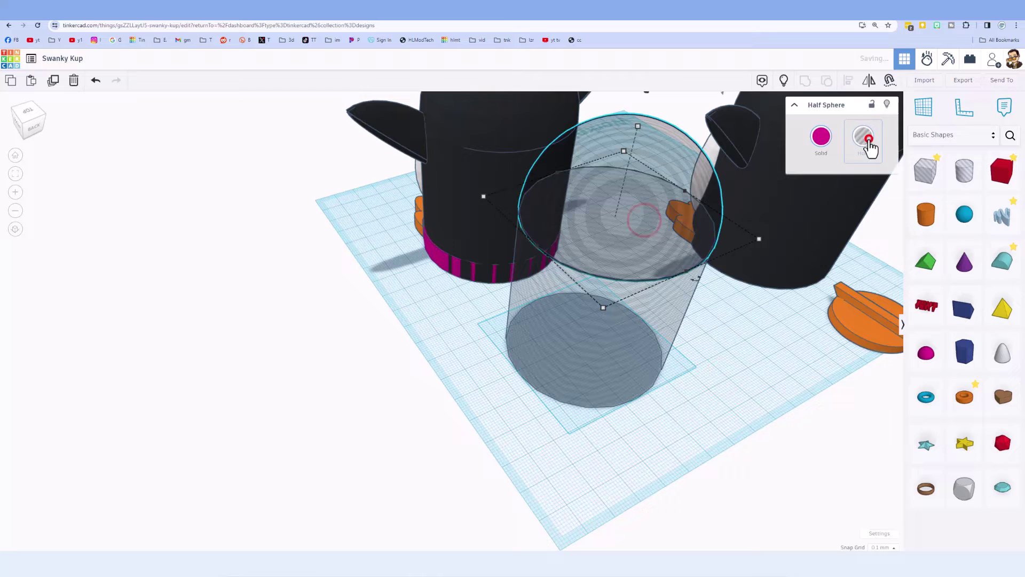
{"action": "left_click", "coordinate": [715, 373]}
Group the half sphere and hole cylinder into one domed hole with Ctrl+G.
{"action": "right_click_drag", "start_coordinate": [736, 320], "coordinate": [552, 415]}
{"action": "left_click_drag", "start_coordinate": [479, 384], "coordinate": [616, 316]}
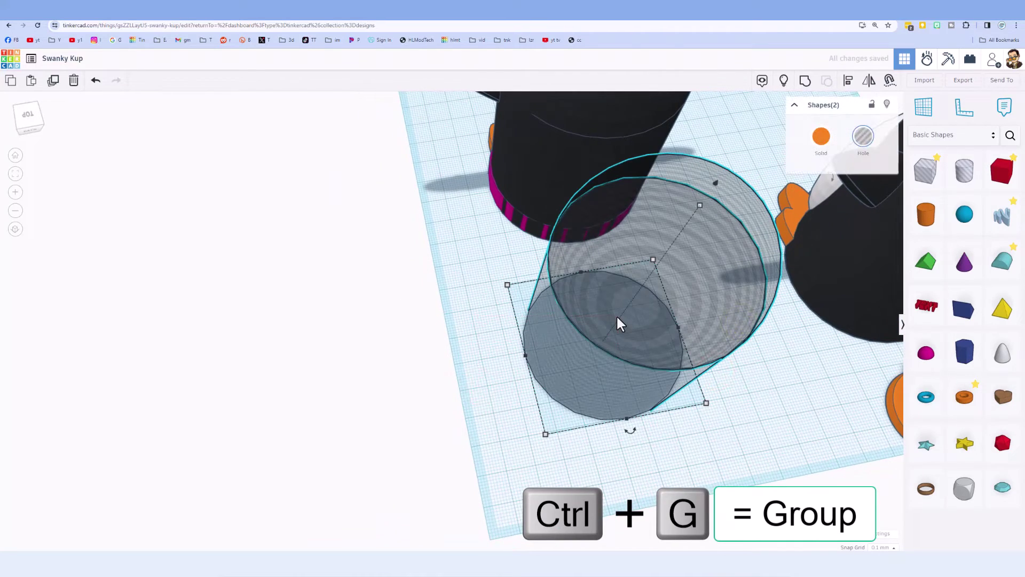
{"action": "key", "text": "ctrl+g"}
{"action": "right_click_drag", "start_coordinate": [616, 323], "coordinate": [648, 377]}
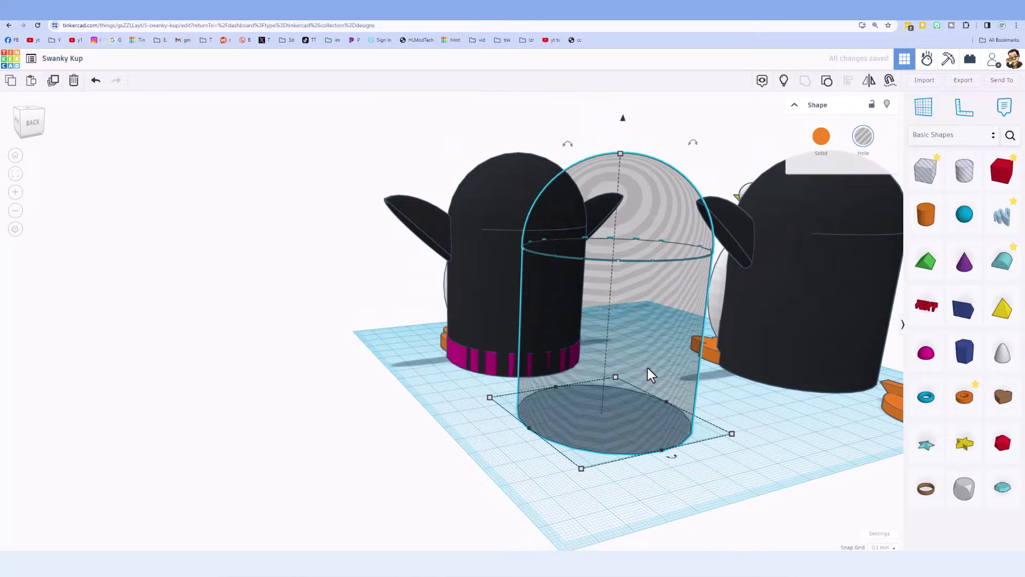
{"action": "mouse_move", "coordinate": [505, 254]}
{"action": "right_mouse_down"}
{"action": "mouse_move", "coordinate": [521, 257]}
{"action": "mouse_move", "coordinate": [461, 425]}
{"action": "mouse_move", "coordinate": [422, 433]}
{"action": "mouse_move", "coordinate": [447, 451]}
{"action": "mouse_move", "coordinate": [413, 460]}
{"action": "mouse_move", "coordinate": [429, 445]}
{"action": "right_mouse_up"}
{"action": "left_click", "coordinate": [461, 425]}
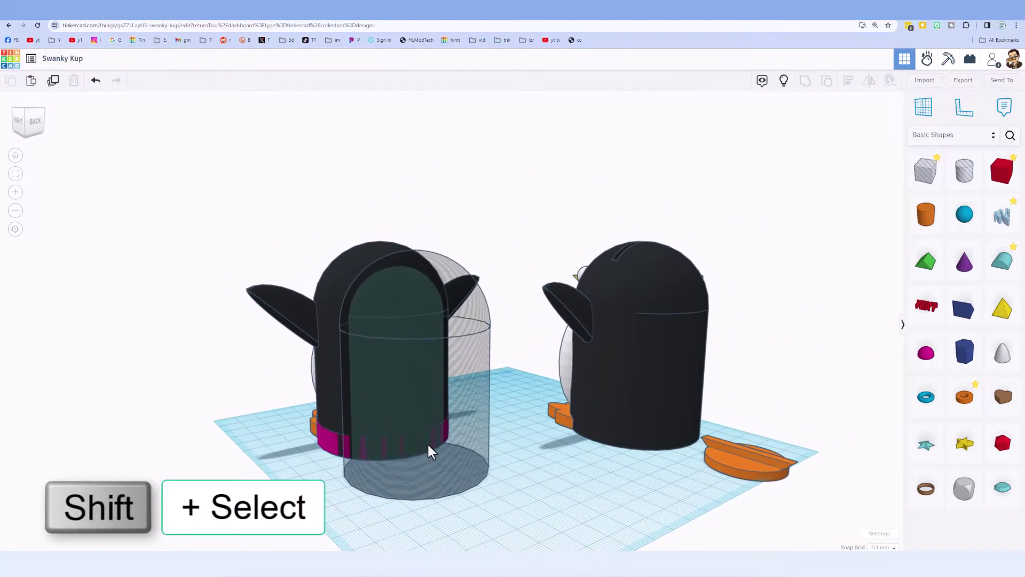
Centre the domed hole on the magenta base ring inside the left penguin.
{"action": "left_click", "coordinate": [393, 474], "text": "shift"}
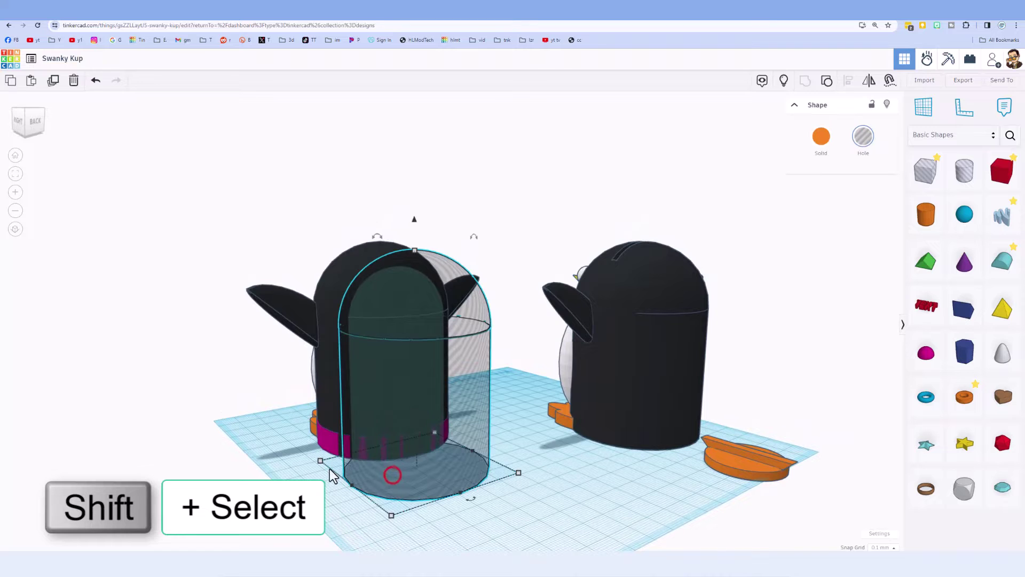
{"action": "left_click", "coordinate": [326, 440], "text": "shift"}
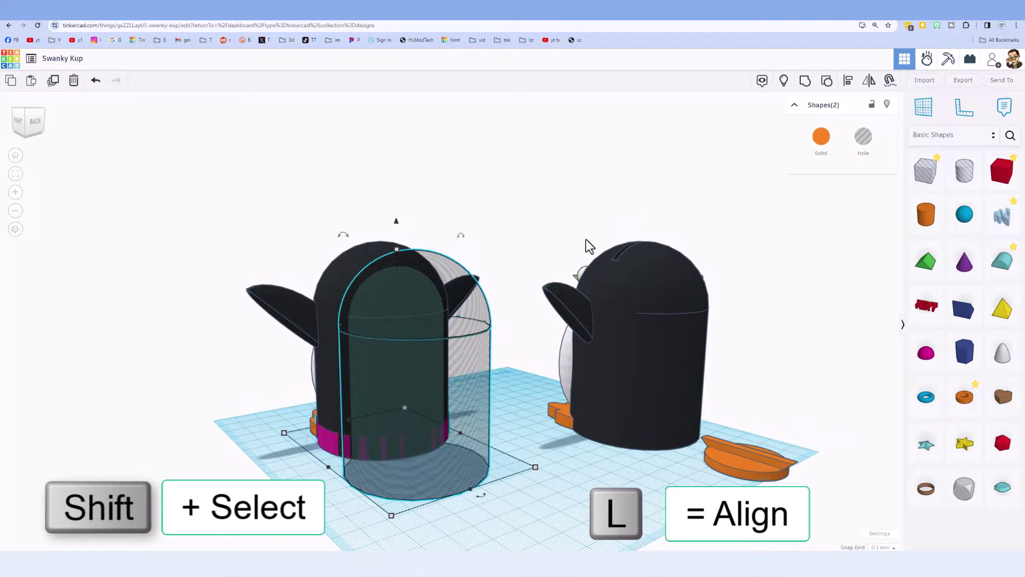
{"action": "key", "text": "l"}
{"action": "left_click", "coordinate": [329, 442]}
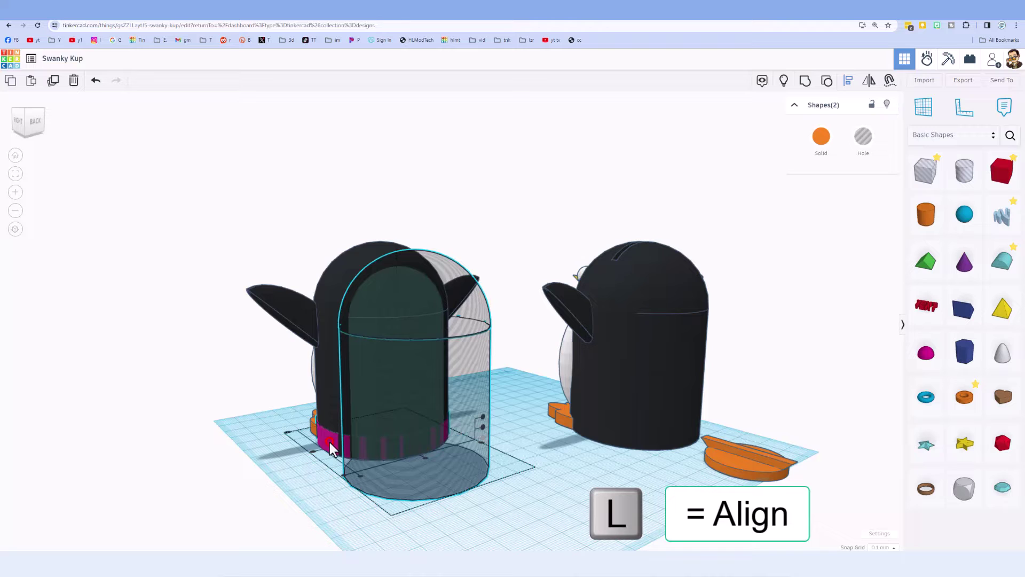
{"action": "left_click", "coordinate": [428, 457]}
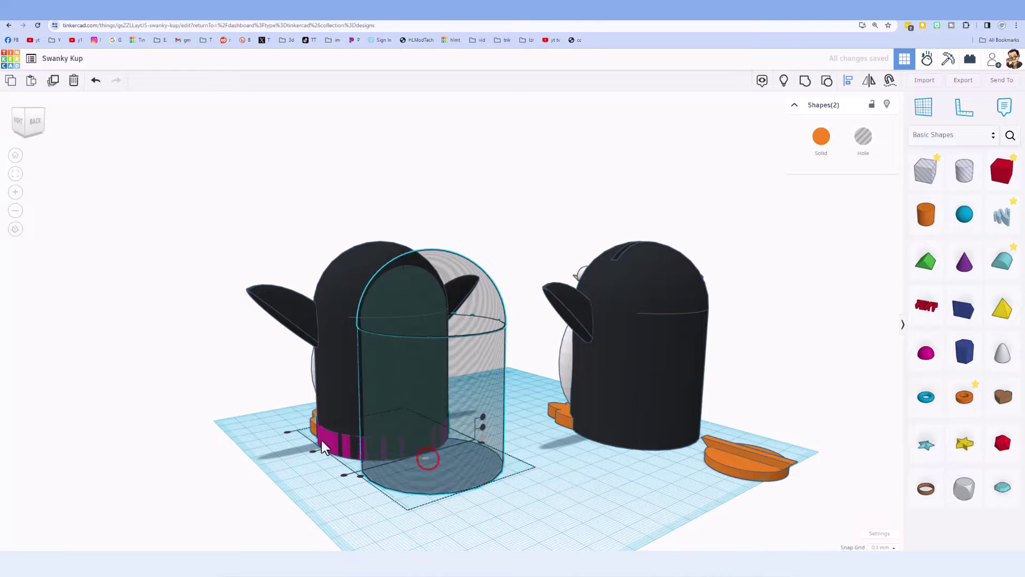
{"action": "left_click", "coordinate": [312, 451]}
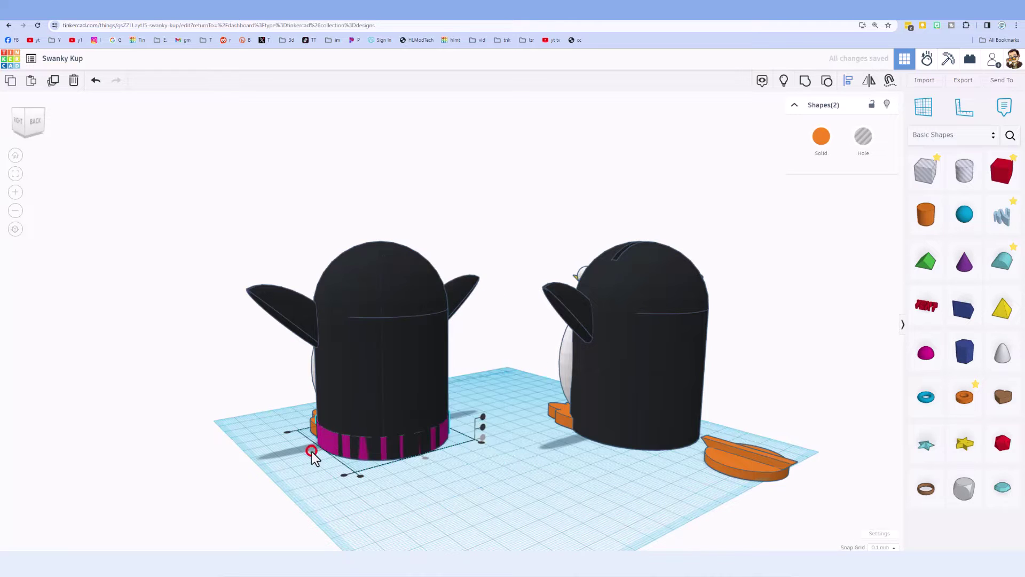
{"action": "left_click", "coordinate": [447, 514]}
Turn the left penguin body into a hole.
{"action": "right_click_drag", "start_coordinate": [497, 499], "coordinate": [482, 486]}
{"action": "left_click", "coordinate": [440, 318]}
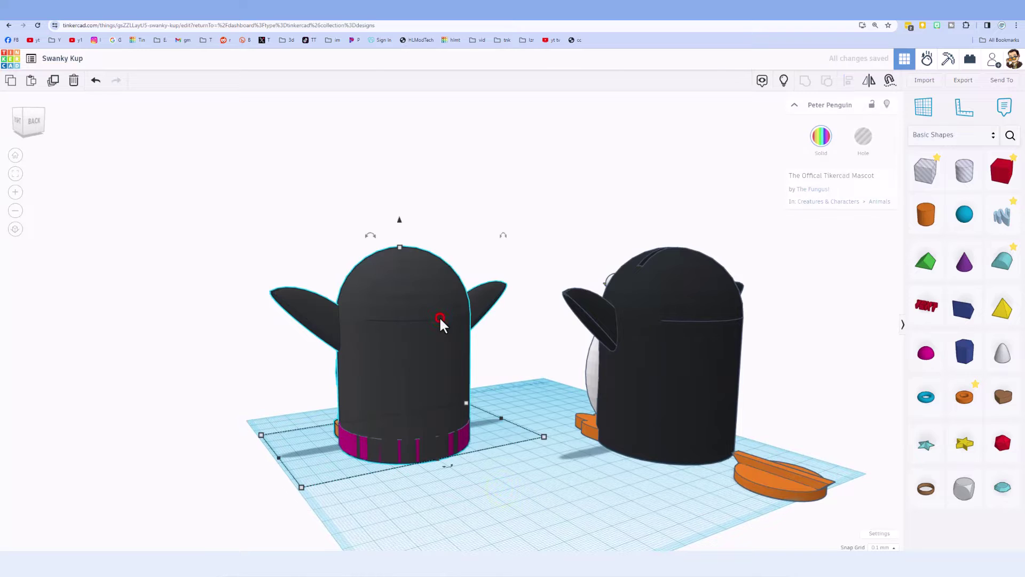
{"action": "left_click", "coordinate": [440, 317]}
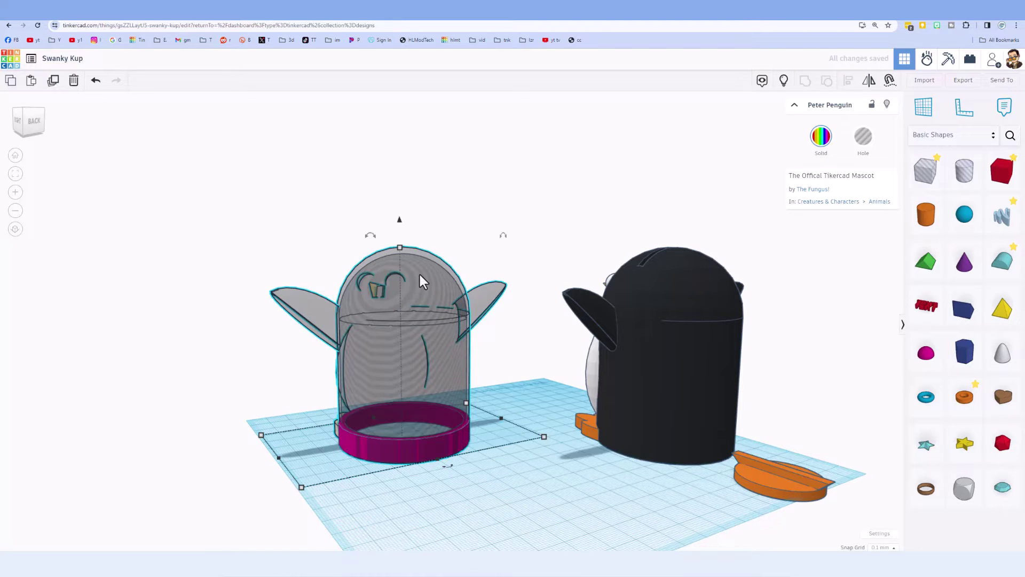
Hide the penguin shell from view.
{"action": "left_click", "coordinate": [466, 248]}
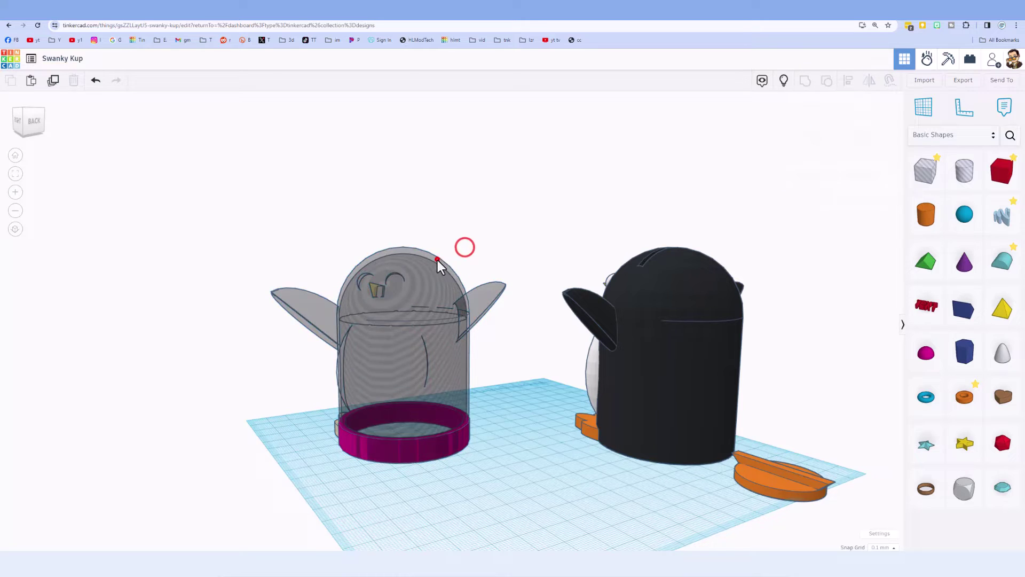
{"action": "left_click", "coordinate": [437, 261]}
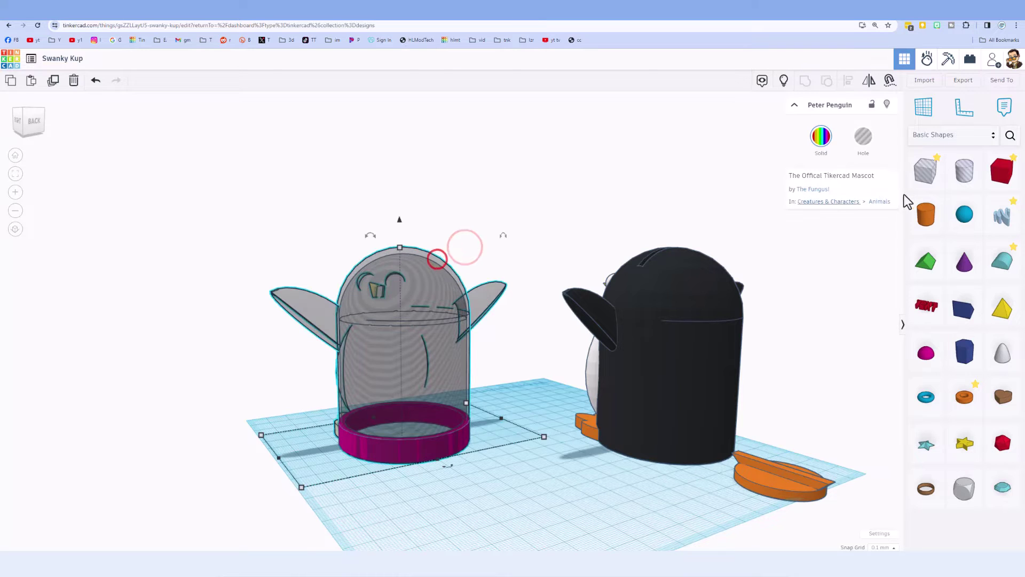
{"action": "left_click", "coordinate": [888, 104]}
Set the snap grid to 1.0 mm and raise the dome-and-cylinder core two steps.
{"action": "left_click", "coordinate": [439, 372]}
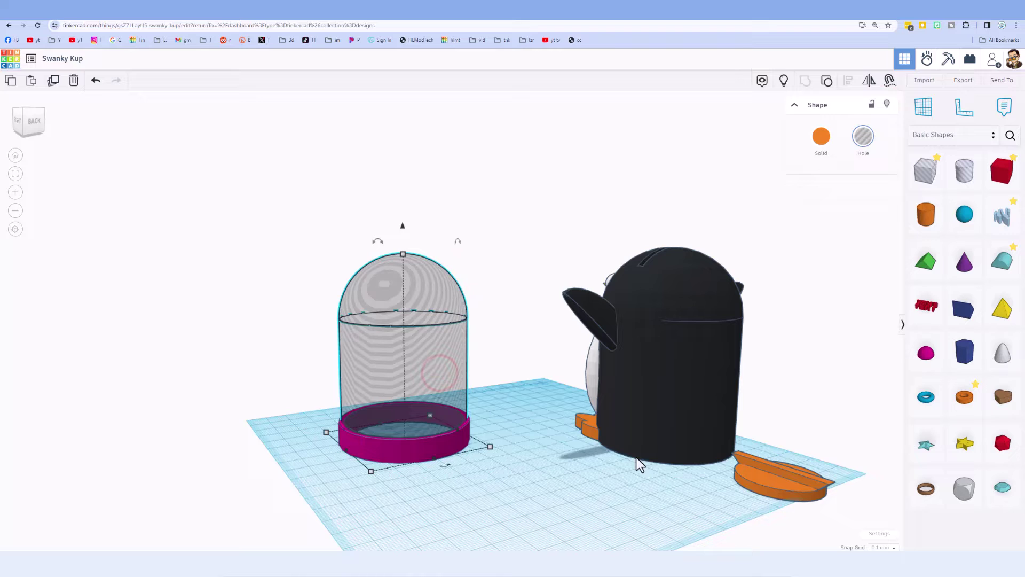
{"action": "left_click", "coordinate": [440, 366]}
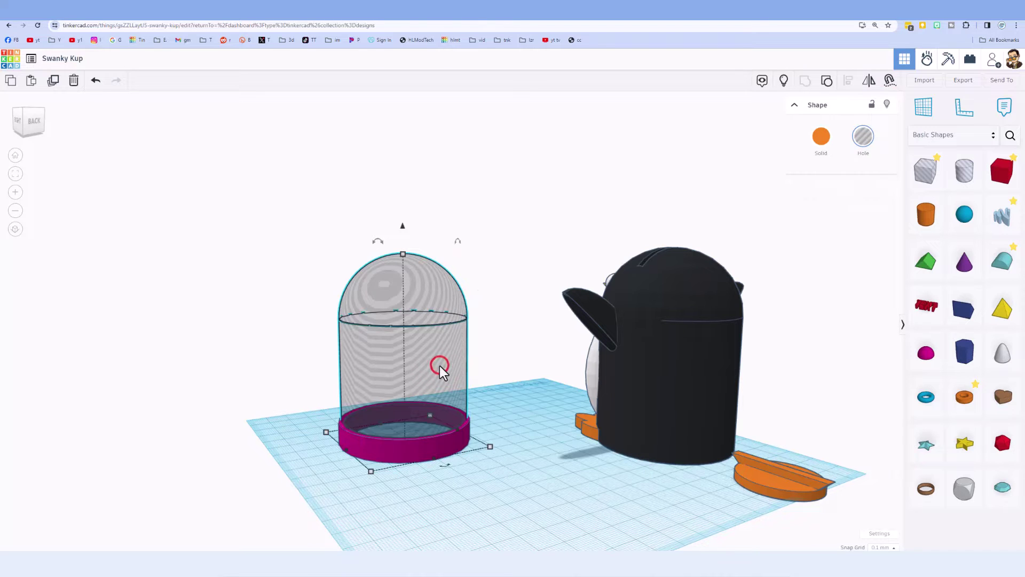
{"action": "left_click", "coordinate": [878, 548]}
{"action": "left_click", "coordinate": [885, 491]}
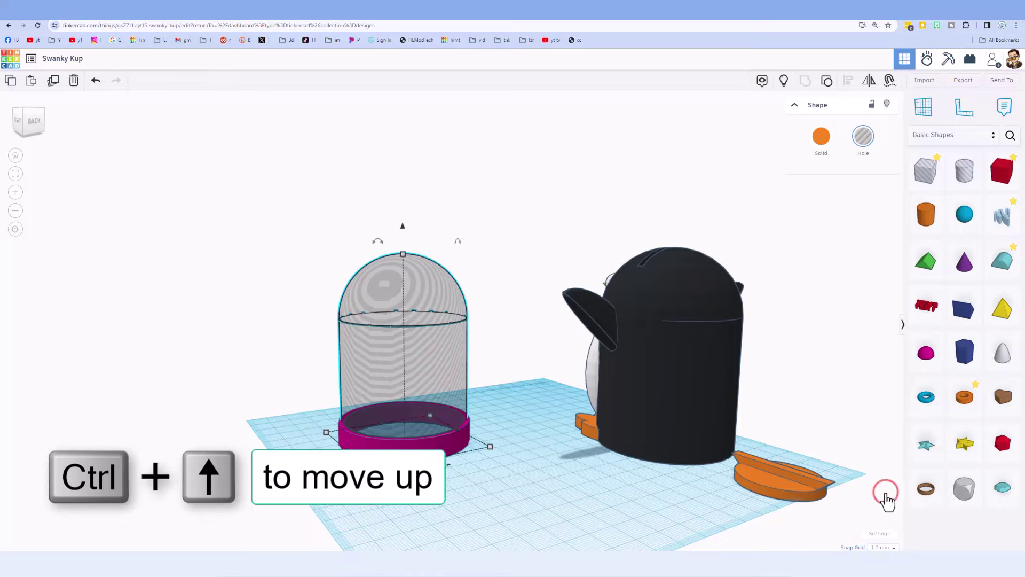
{"action": "key", "text": "ctrl+Up"}
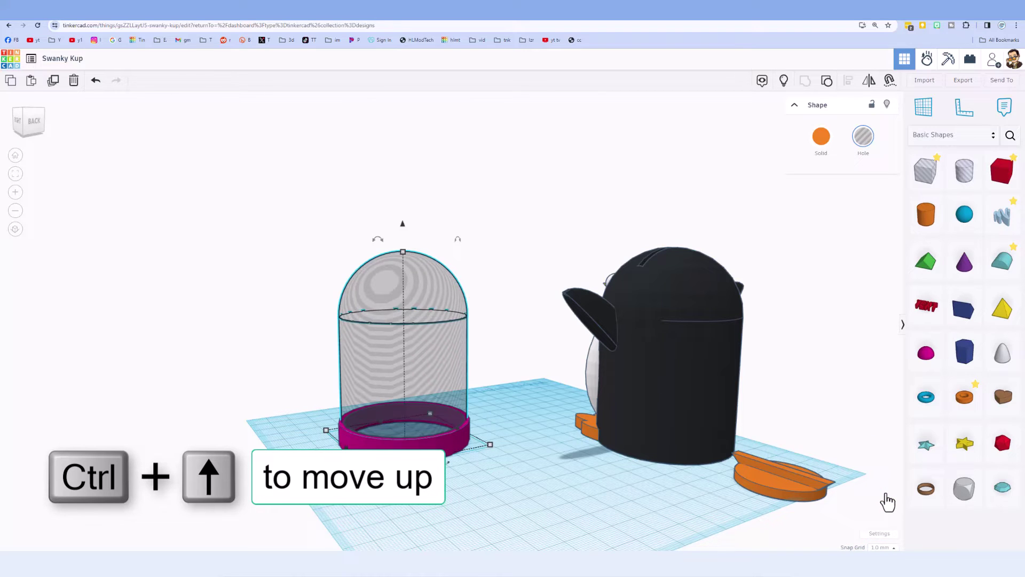
{"action": "key", "text": "ctrl+Up"}
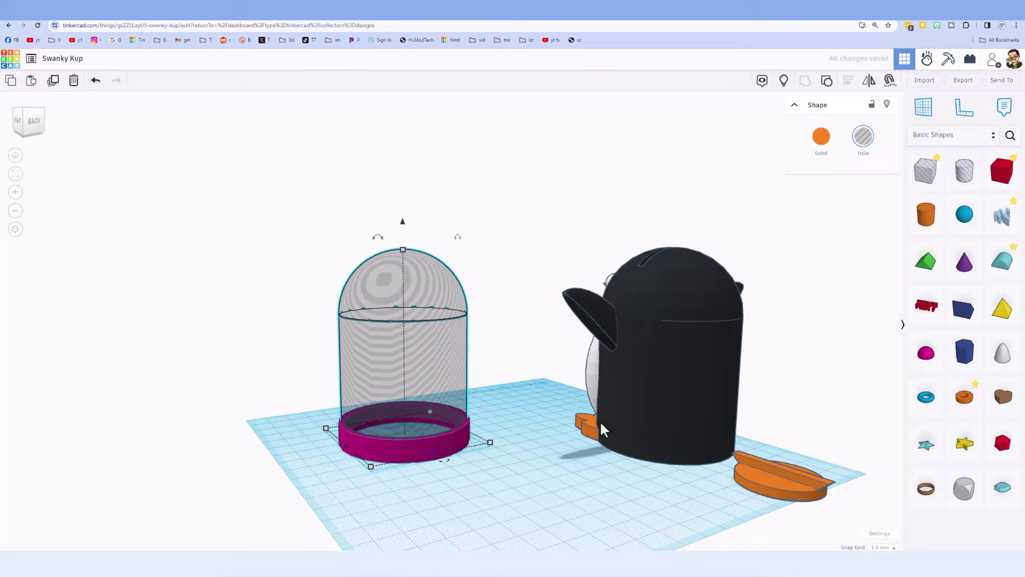
Shorten the inner cylinder to 57 and drop the dome onto it with Ctrl+Down.
{"action": "left_click", "coordinate": [535, 408]}
{"action": "left_click", "coordinate": [432, 355]}
{"action": "left_click", "coordinate": [424, 345]}
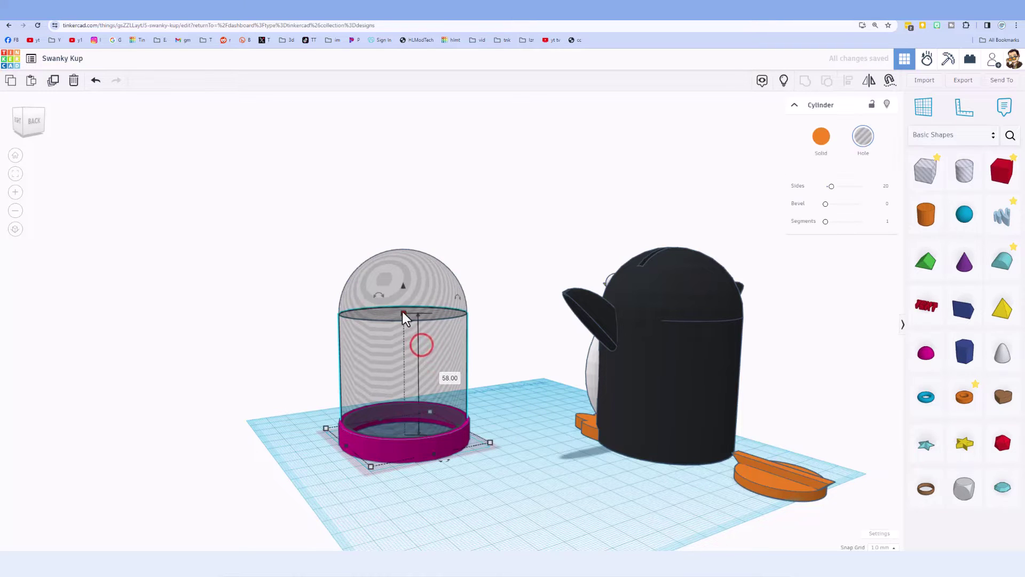
{"action": "left_click", "coordinate": [442, 374]}
{"action": "key", "text": "Return"}
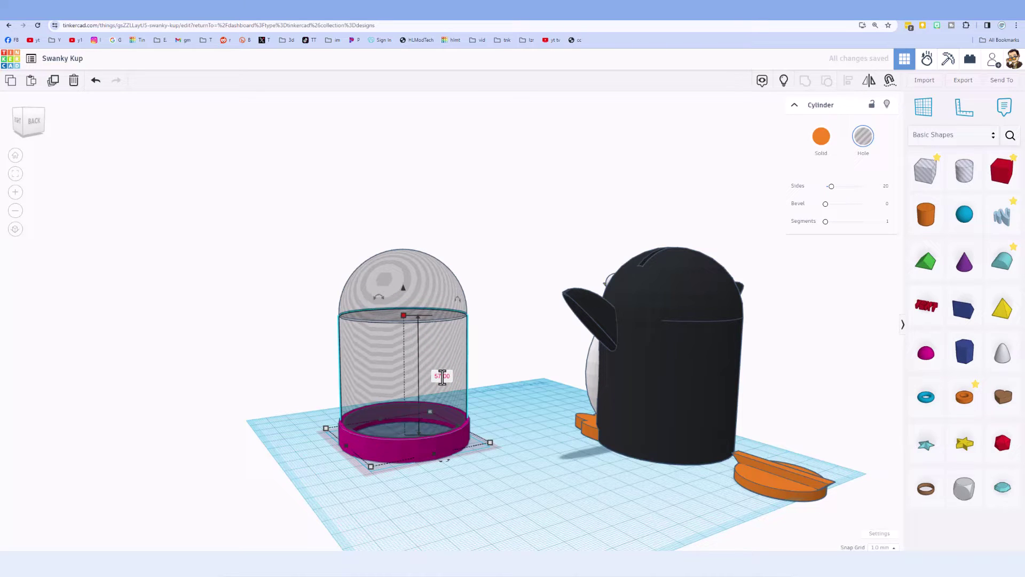
{"action": "left_click", "coordinate": [419, 279]}
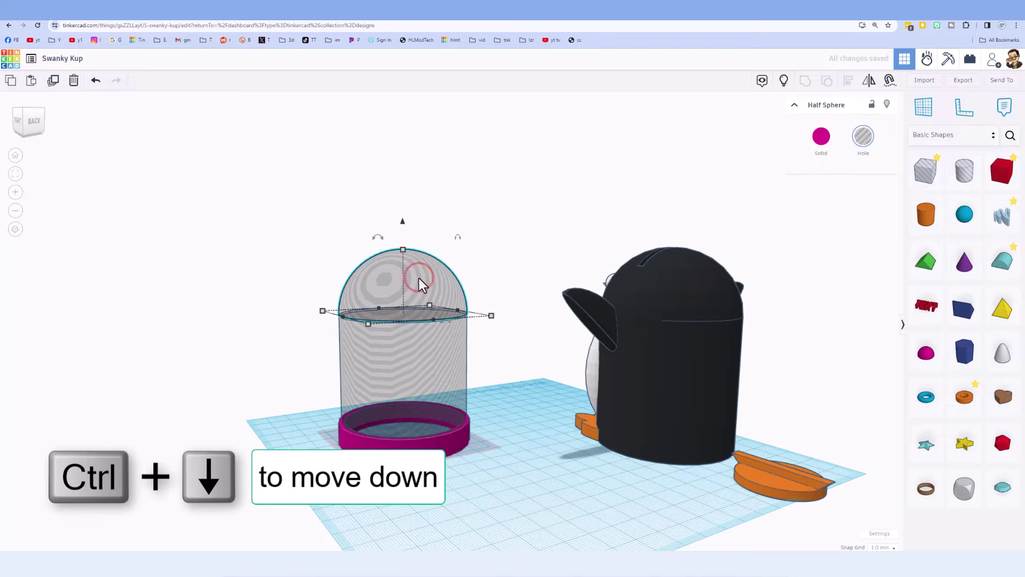
{"action": "key", "text": "ctrl+Down"}
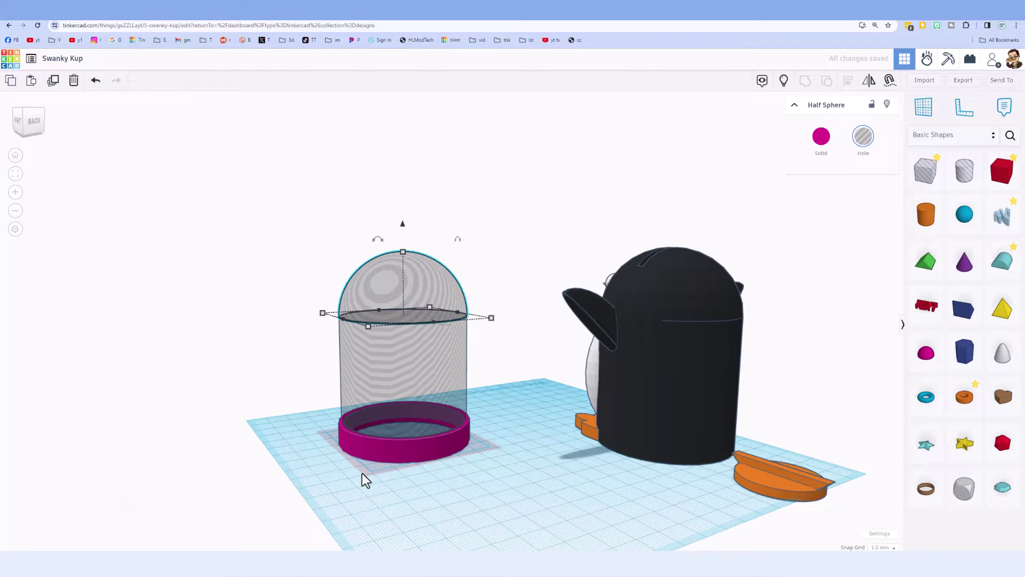
{"action": "left_click", "coordinate": [281, 436]}
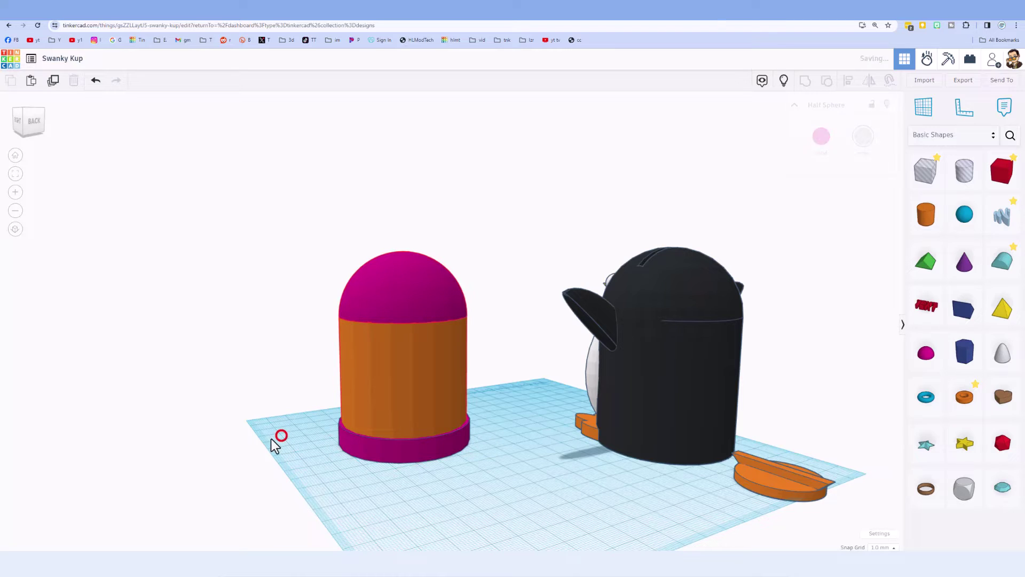
Reveal the hidden shapes and delete the stray transparent cylinder.
{"action": "left_click", "coordinate": [781, 90]}
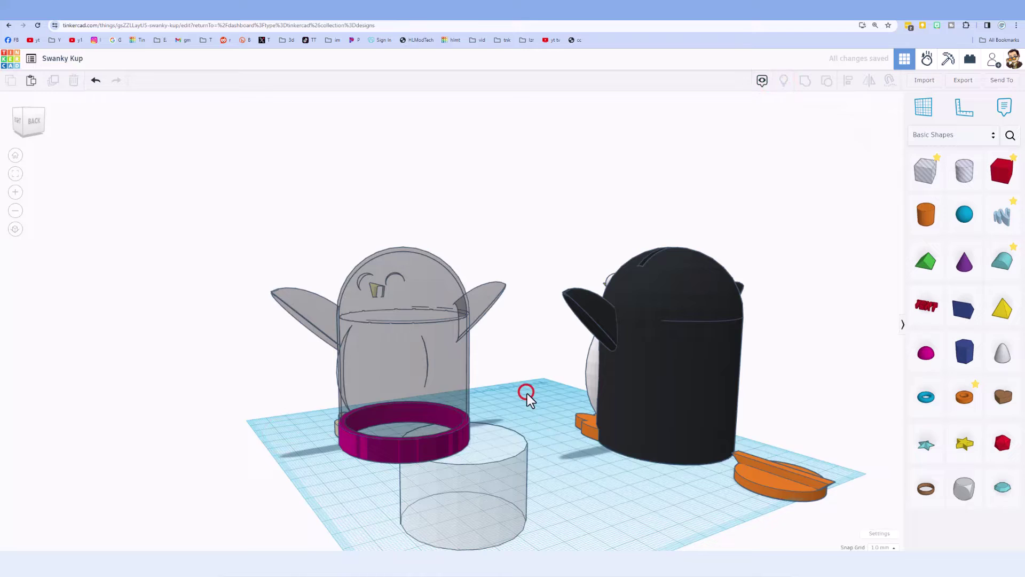
{"action": "right_click_drag", "start_coordinate": [527, 393], "coordinate": [472, 392]}
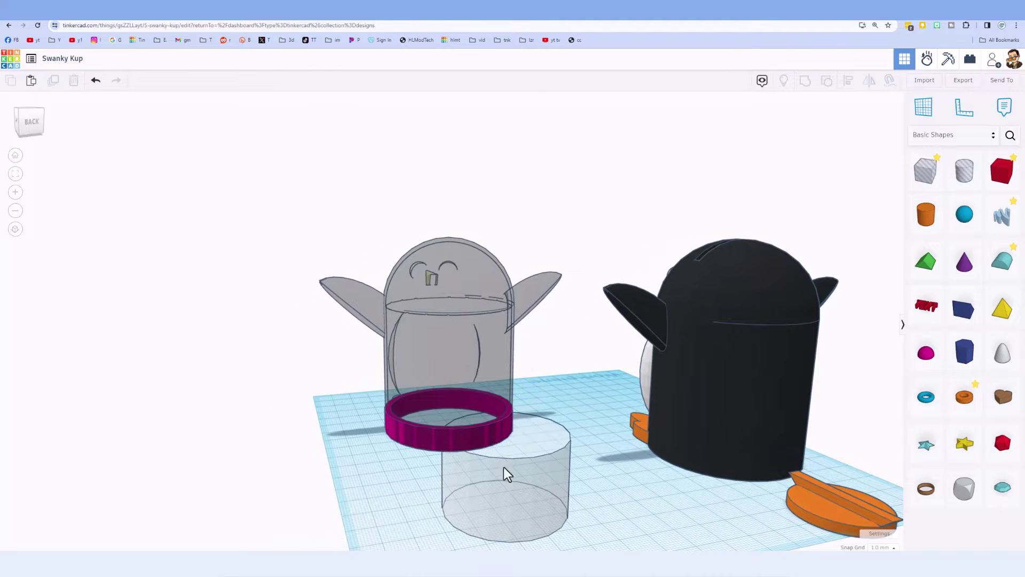
{"action": "left_click", "coordinate": [541, 508]}
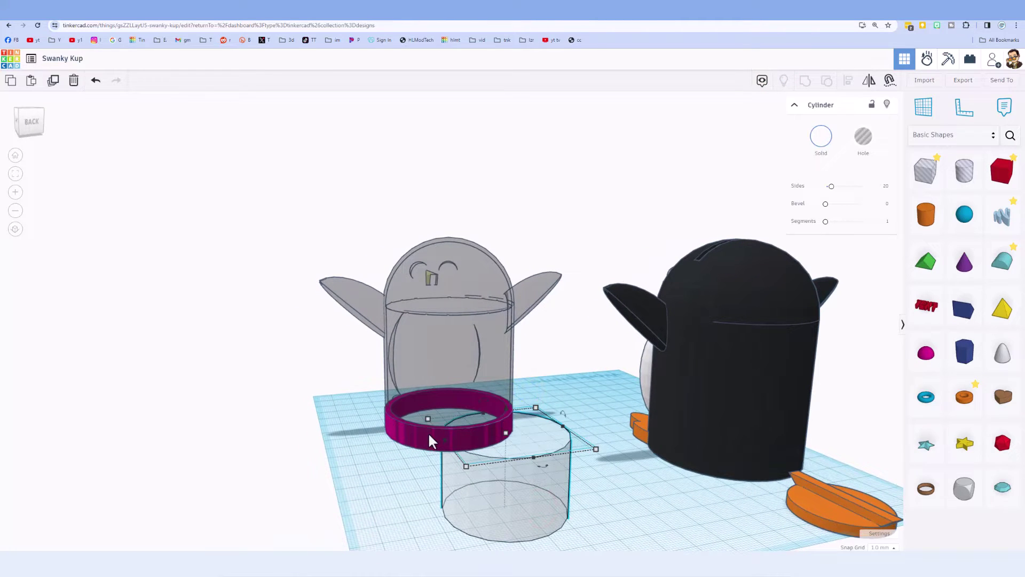
{"action": "key", "text": "Delete"}
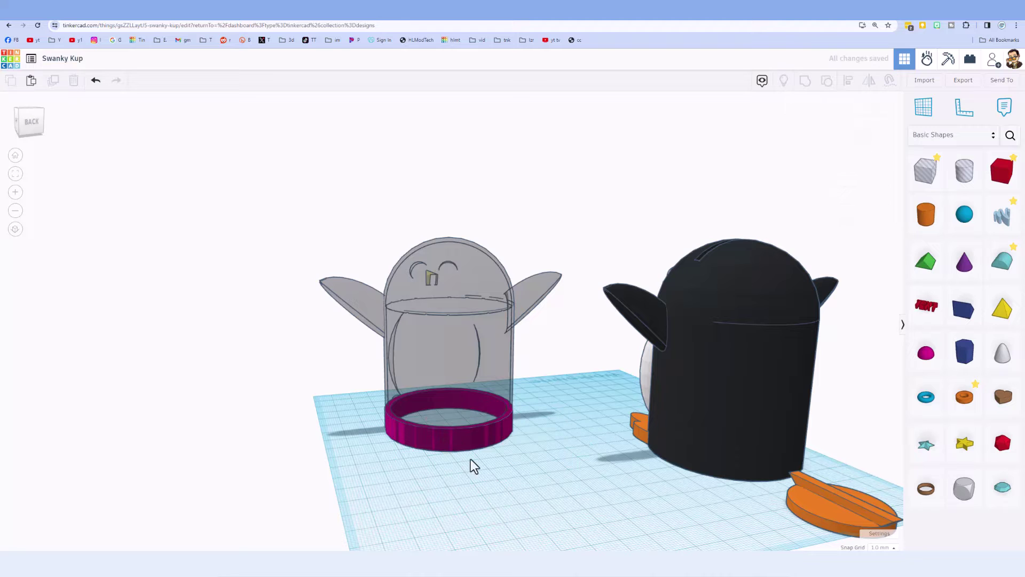
Make the penguin shell solid black and group it with its inner core.
{"action": "right_click_drag", "start_coordinate": [472, 462], "coordinate": [411, 354]}
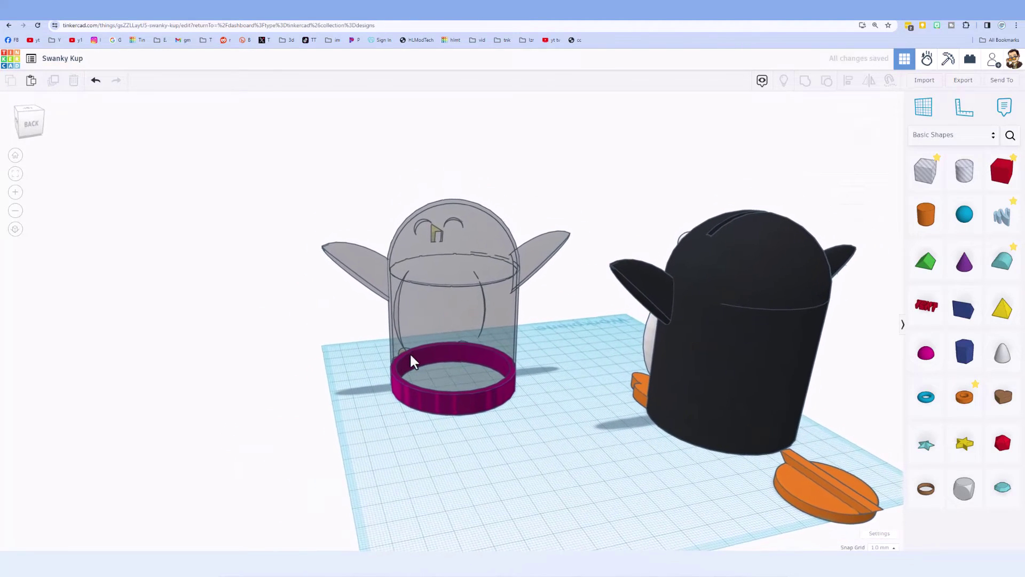
{"action": "left_click", "coordinate": [487, 253]}
{"action": "left_click", "coordinate": [501, 201]}
{"action": "left_click", "coordinate": [443, 249]}
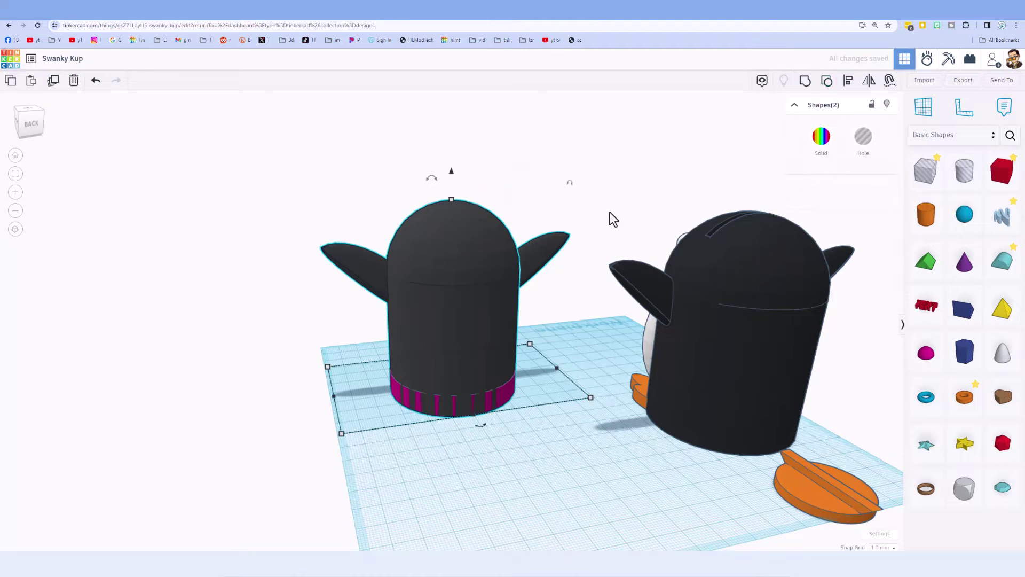
{"action": "key", "text": "ctrl+g"}
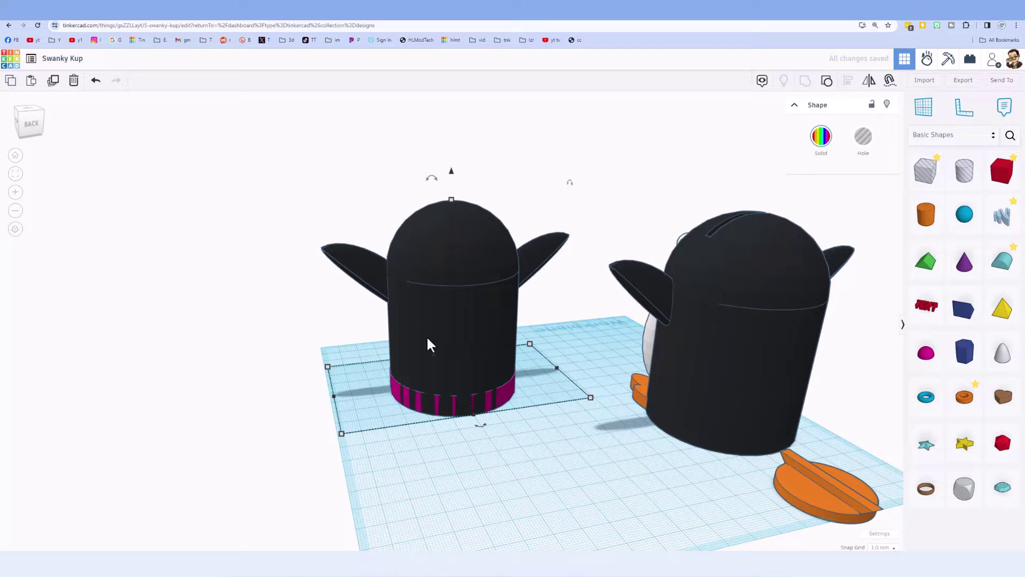
Zoom in, turn the grouped penguin into a hole, and orbit to inspect its ring base.
{"action": "scroll", "coordinate": [447, 337], "scroll_direction": "up", "scroll_amount": 4}
{"action": "scroll", "coordinate": [448, 345], "scroll_direction": "up", "scroll_amount": 6}
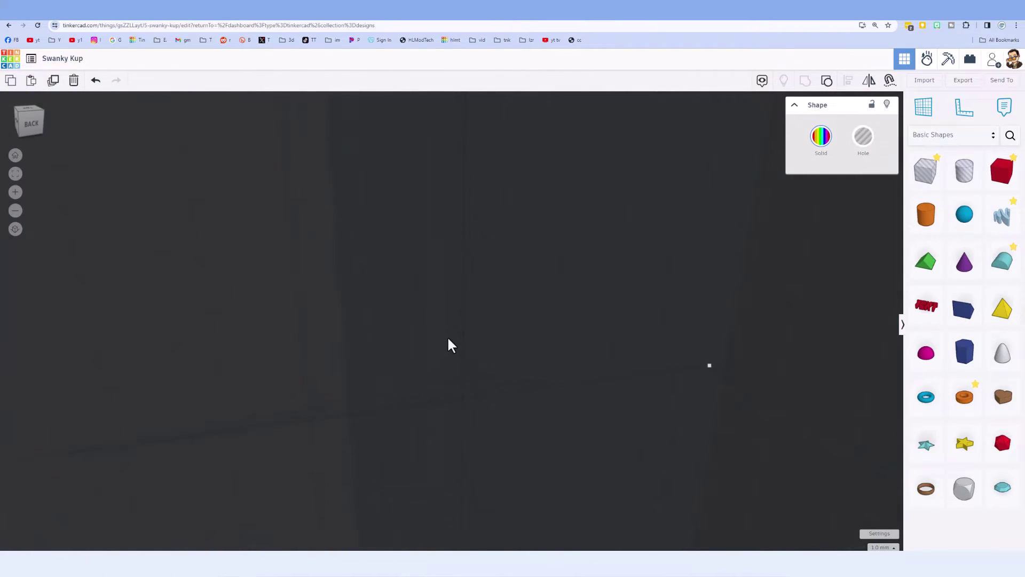
{"action": "scroll", "coordinate": [449, 339], "scroll_direction": "down", "scroll_amount": 3}
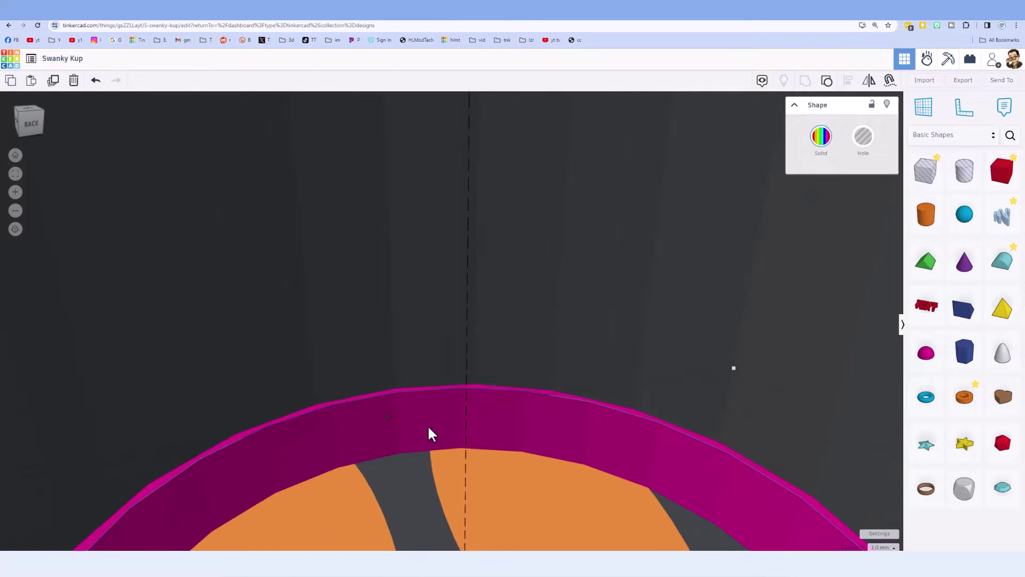
{"action": "scroll", "coordinate": [431, 434], "scroll_direction": "up", "scroll_amount": 2}
{"action": "scroll", "coordinate": [431, 421], "scroll_direction": "down", "scroll_amount": 4}
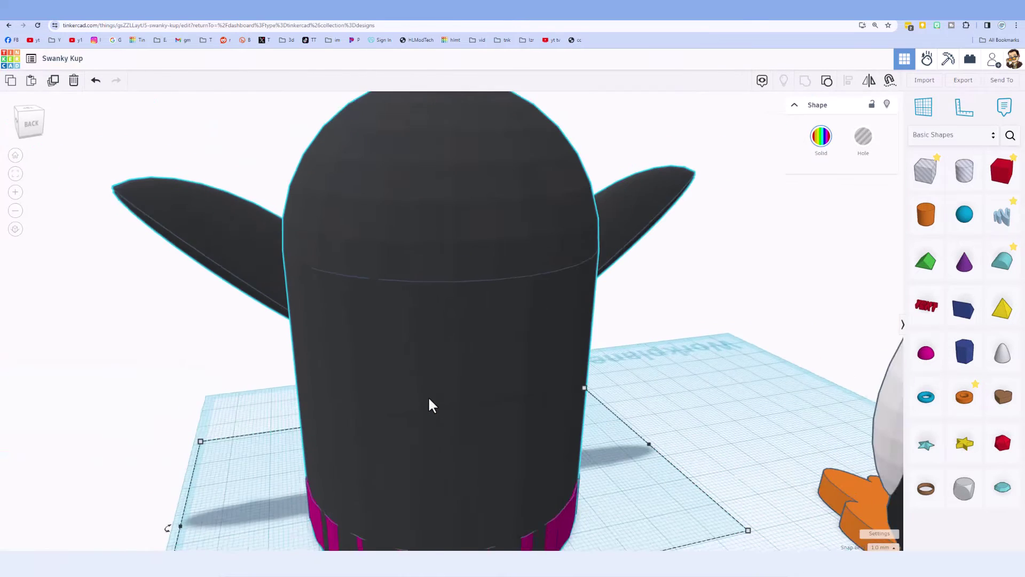
{"action": "key", "text": "h"}
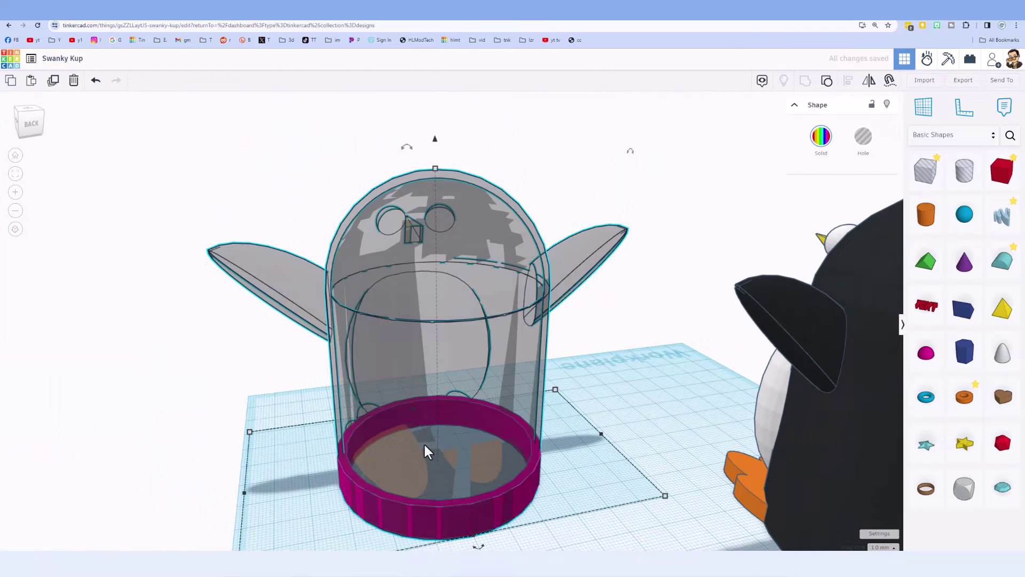
{"action": "right_click_drag", "start_coordinate": [587, 406], "coordinate": [378, 402]}
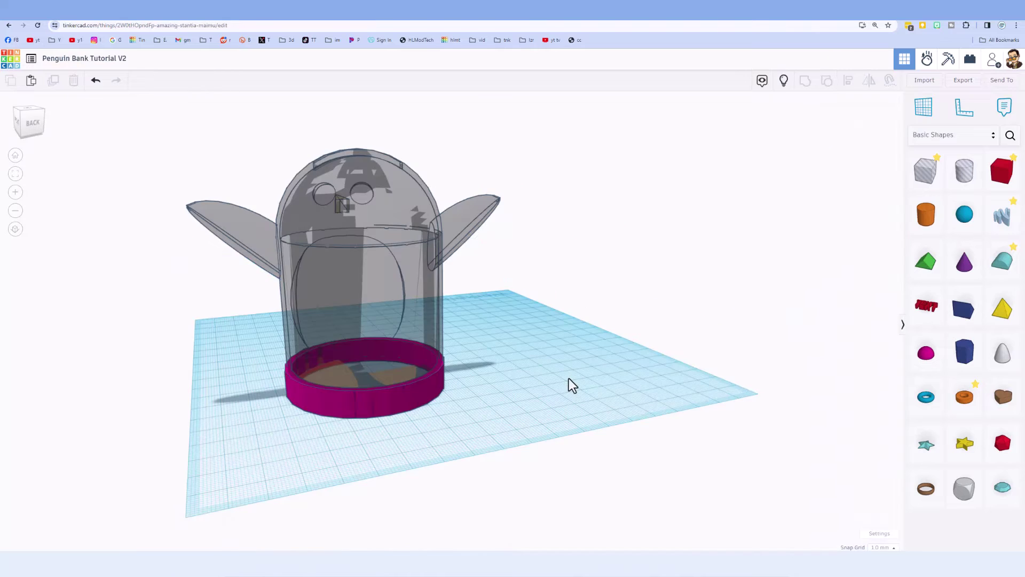
{"action": "mouse_move", "coordinate": [568, 379]}
{"action": "right_mouse_down"}
{"action": "mouse_move", "coordinate": [534, 375]}
{"action": "mouse_move", "coordinate": [568, 378]}
{"action": "right_mouse_up"}
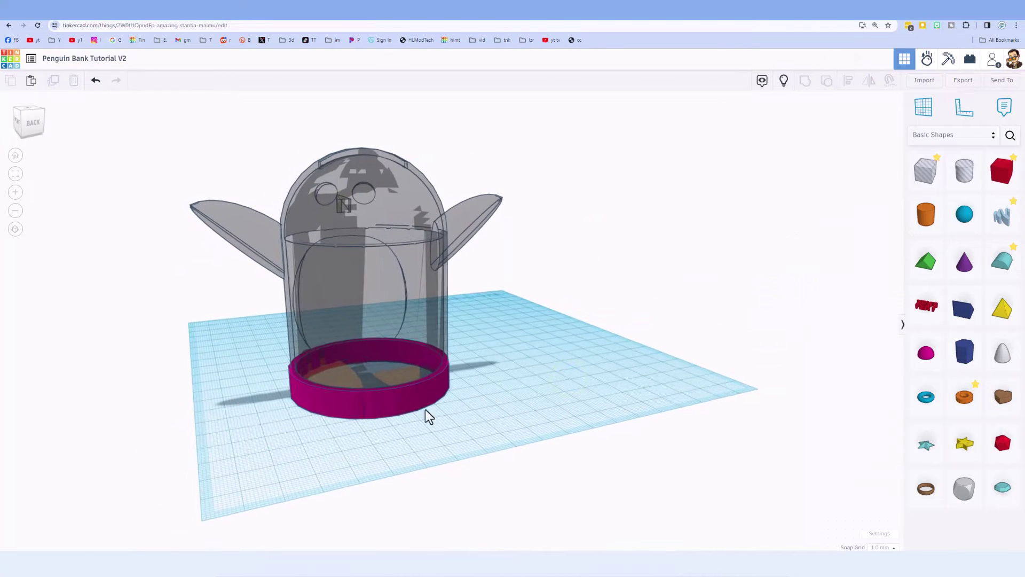
Lower the magenta ring base to -10 elevation and lock it in place.
{"action": "left_click", "coordinate": [392, 407]}
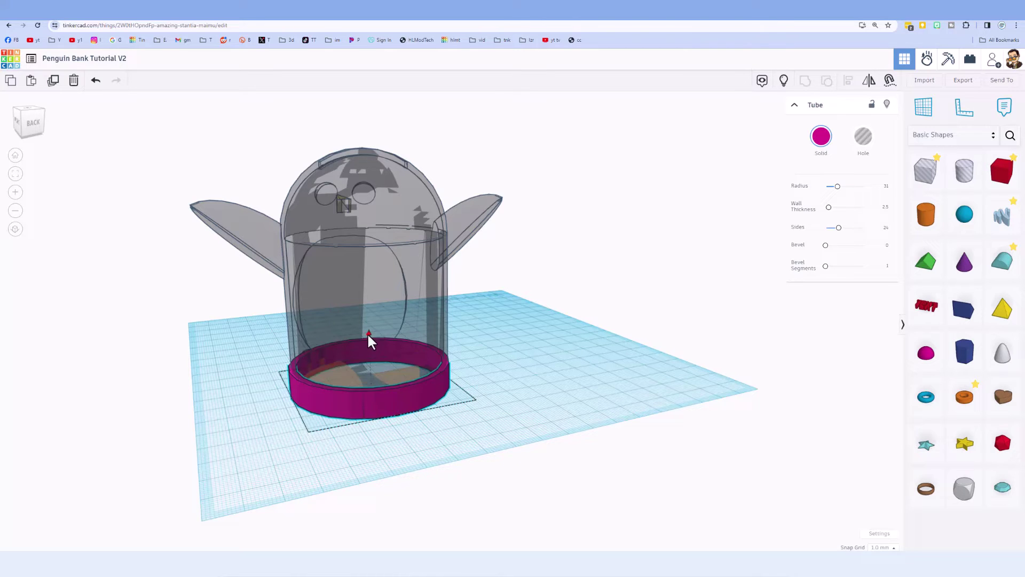
{"action": "left_click_drag", "start_coordinate": [366, 339], "coordinate": [366, 405]}
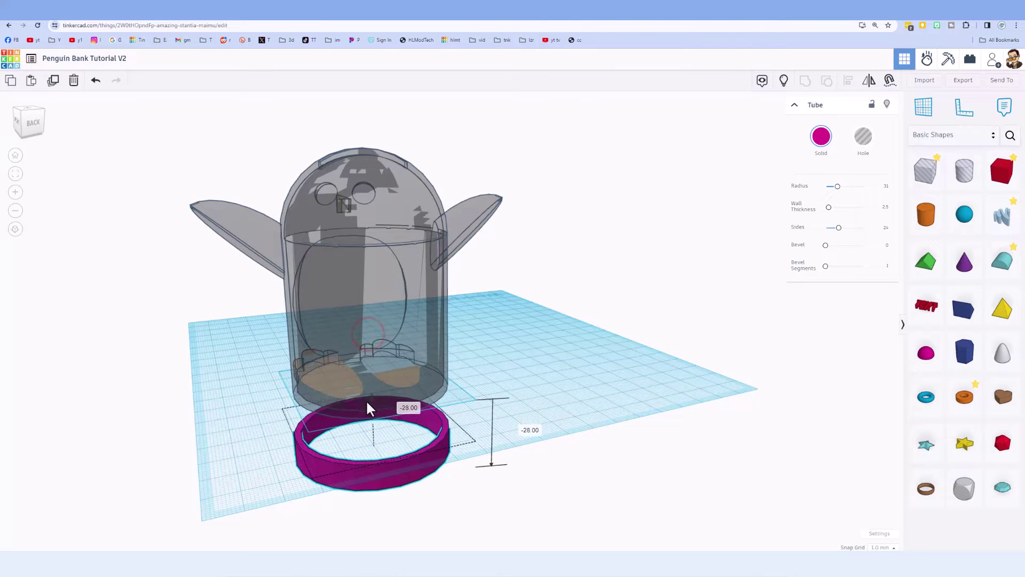
{"action": "left_click", "coordinate": [523, 429]}
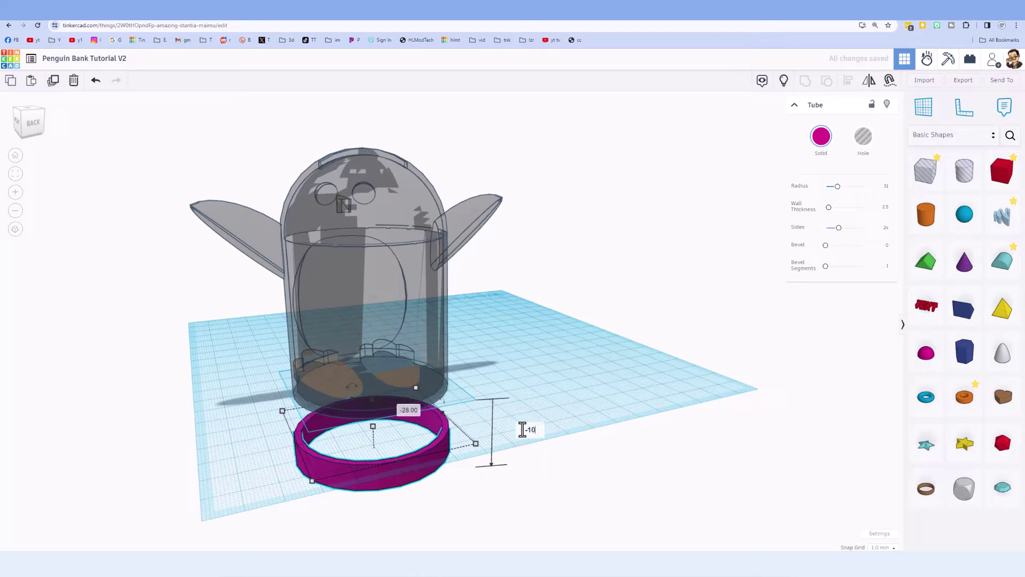
{"action": "type", "text": "-10"}
{"action": "key", "text": "Return"}
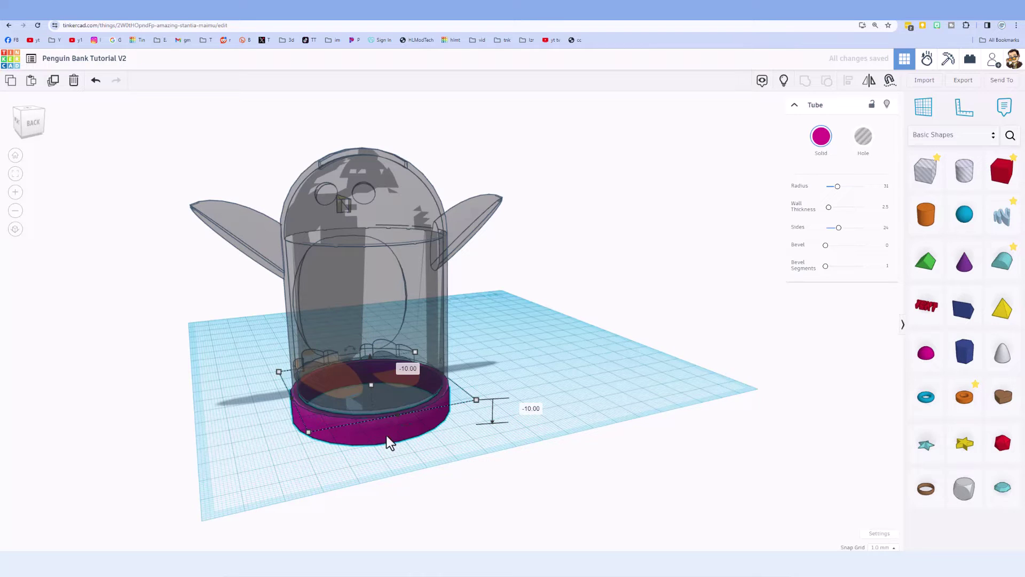
{"action": "left_click", "coordinate": [871, 103]}
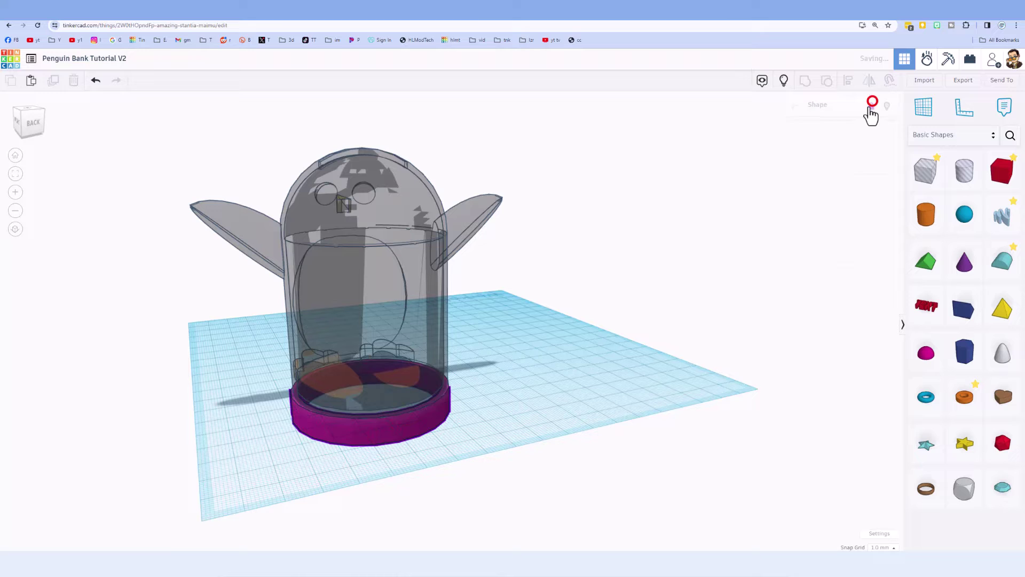
{"action": "right_click_drag", "start_coordinate": [544, 371], "coordinate": [341, 336]}
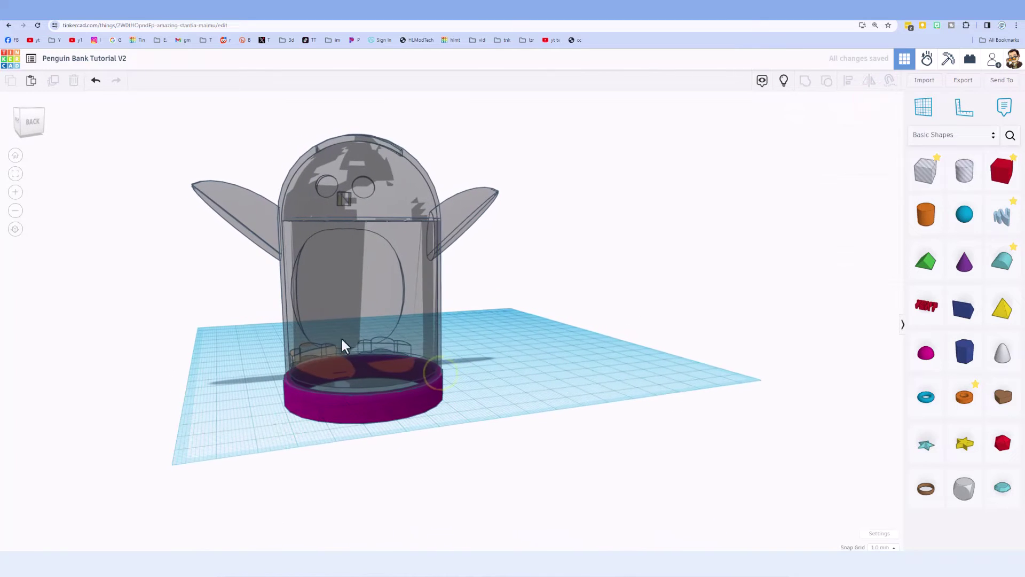
{"action": "left_click", "coordinate": [337, 365]}
{"action": "left_click", "coordinate": [527, 332]}
{"action": "left_click_drag", "start_coordinate": [138, 309], "coordinate": [377, 332]}
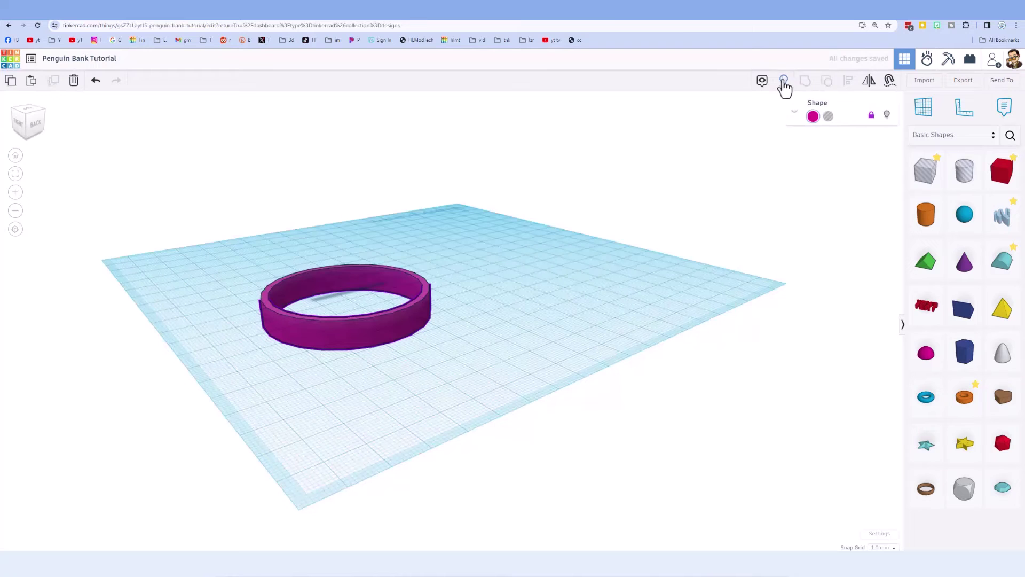
Show the hidden penguin body again and place a cone in front of it.
{"action": "left_click", "coordinate": [783, 80]}
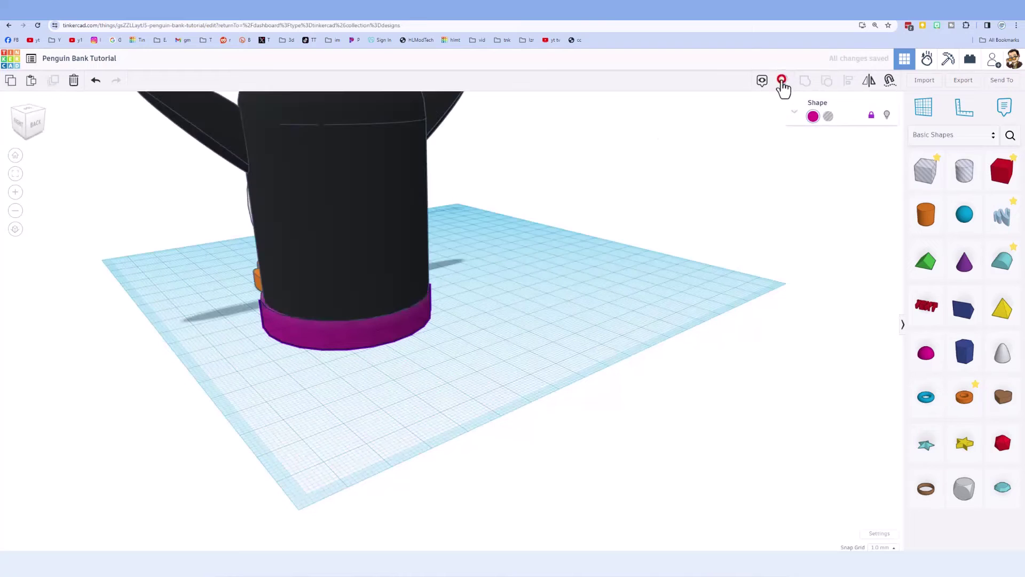
{"action": "left_click", "coordinate": [464, 332]}
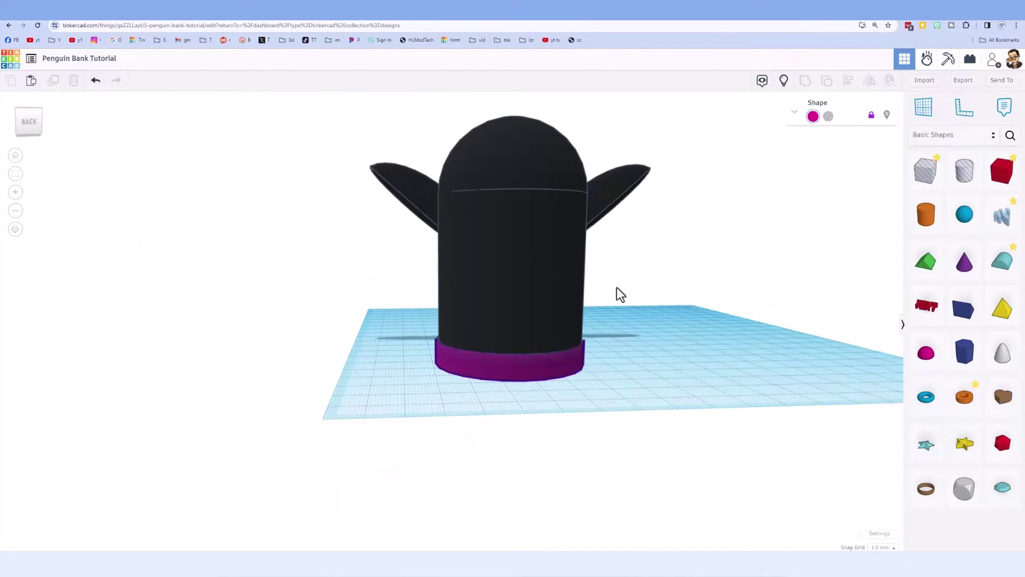
{"action": "left_click_drag", "start_coordinate": [963, 274], "coordinate": [567, 391]}
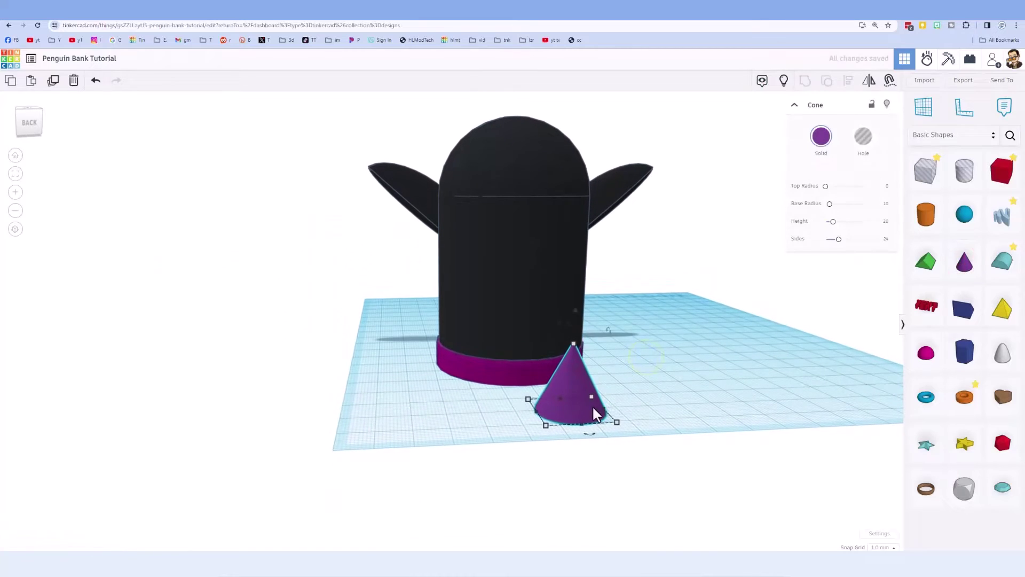
Size the cone to base radius 20, top radius 16, height 5, 64 sides, as a hole.
{"action": "left_click", "coordinate": [886, 204]}
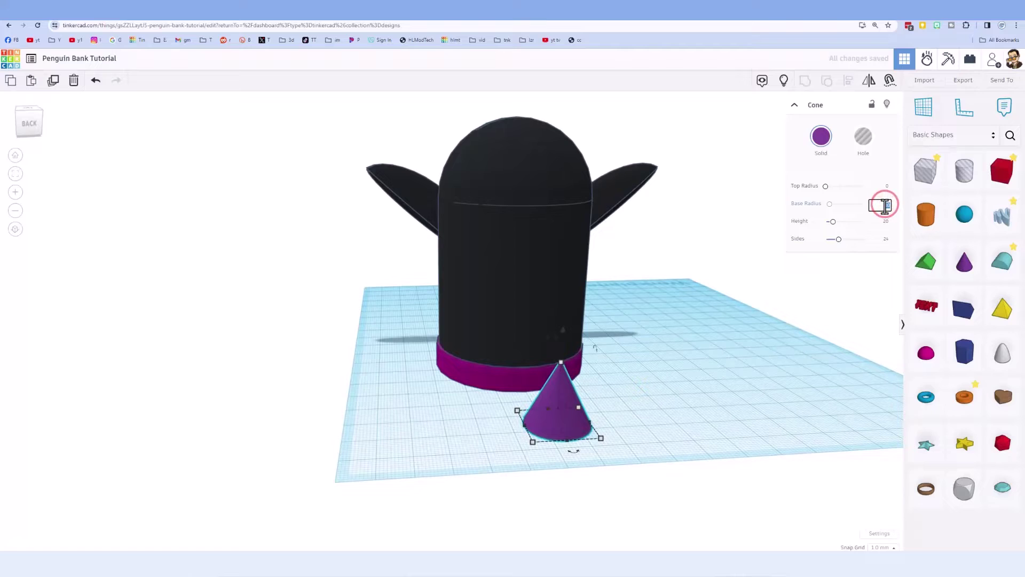
{"action": "type", "text": "20"}
{"action": "key", "text": "Return"}
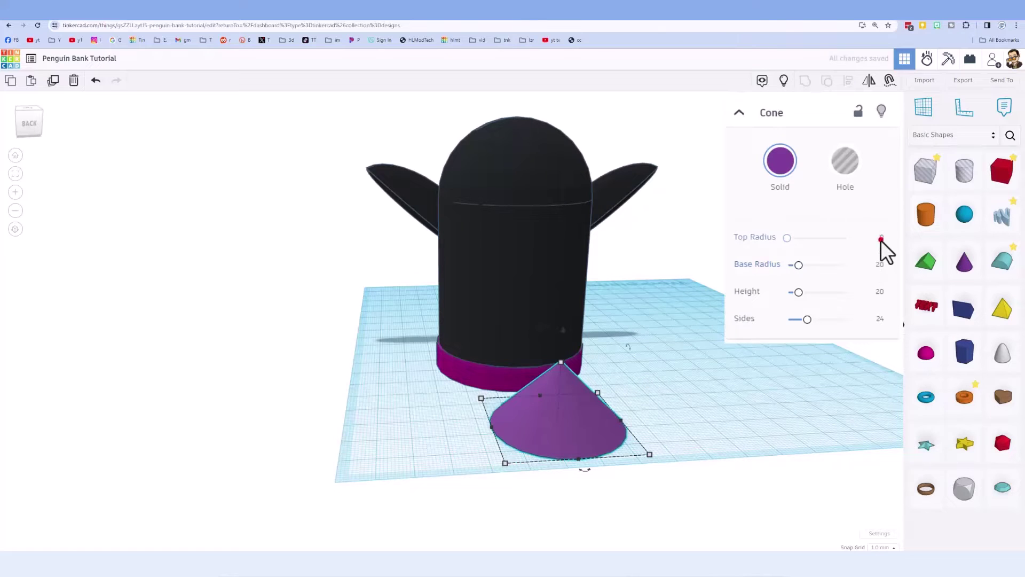
{"action": "left_click", "coordinate": [881, 240]}
{"action": "type", "text": "16"}
{"action": "key", "text": "Return"}
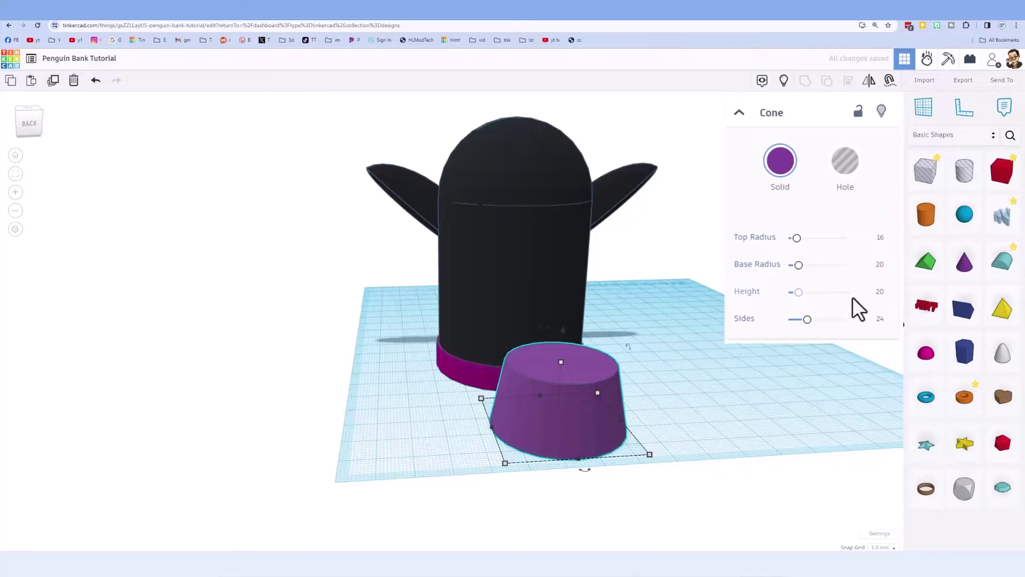
{"action": "left_click", "coordinate": [880, 294]}
{"action": "type", "text": "5"}
{"action": "left_click_drag", "start_coordinate": [808, 319], "coordinate": [884, 337]}
{"action": "left_click", "coordinate": [842, 163]}
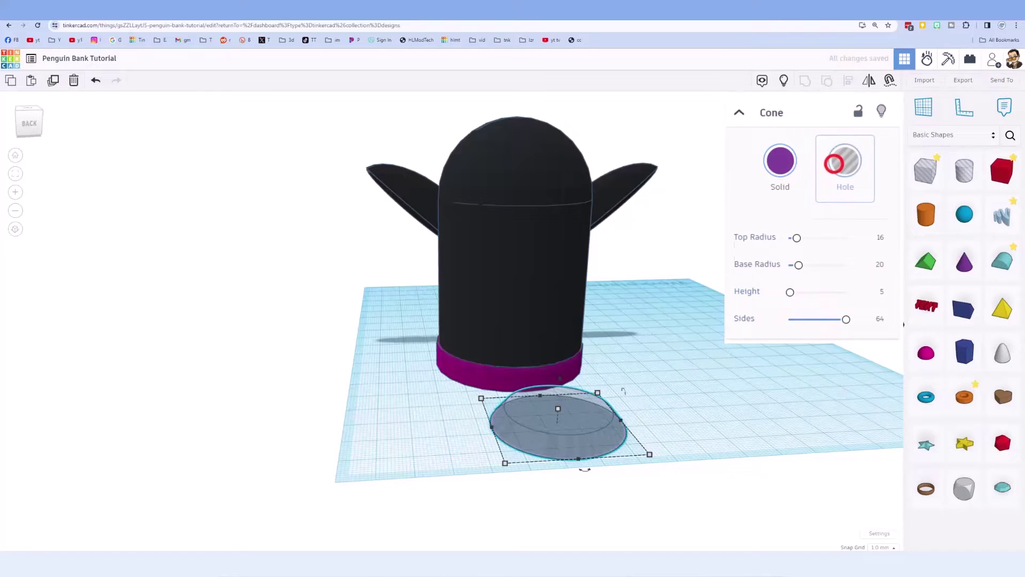
{"action": "left_click_drag", "start_coordinate": [558, 424], "coordinate": [513, 420]}
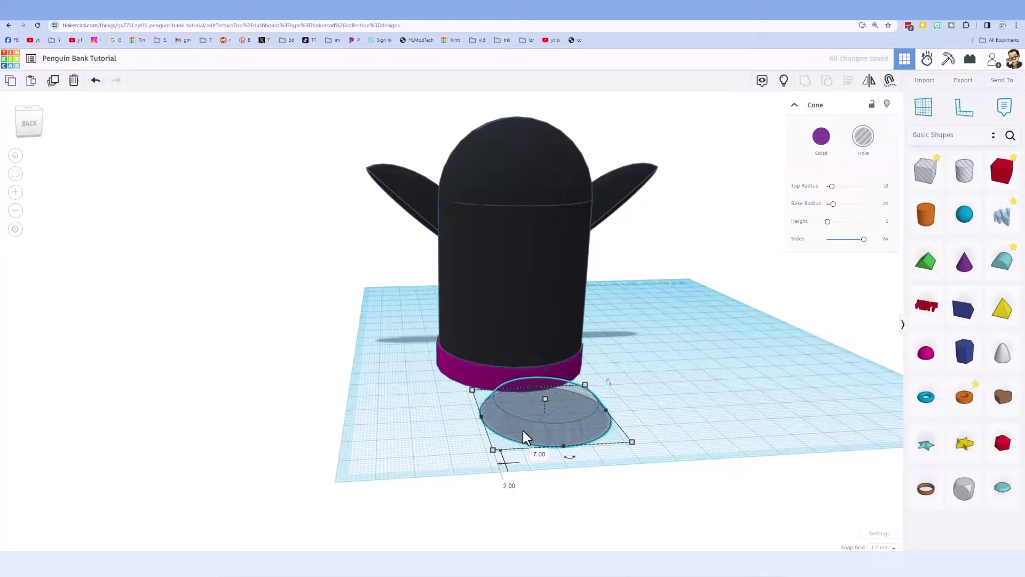
Duplicate the cone hole, move the copy to its right, and make it solid purple.
{"action": "left_click", "coordinate": [434, 401]}
{"action": "left_click", "coordinate": [519, 427]}
{"action": "key", "text": "ctrl+d"}
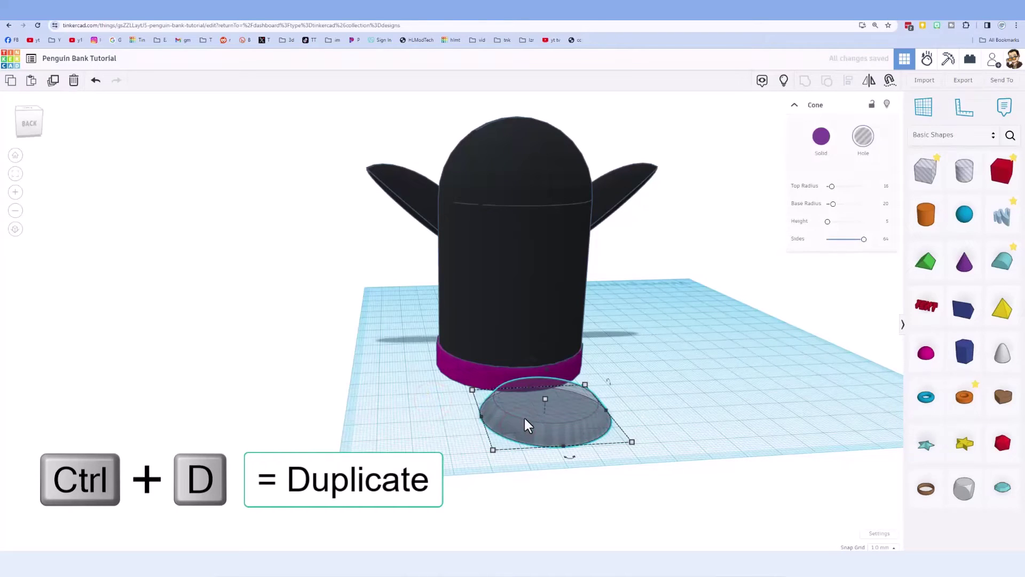
{"action": "left_click_drag", "start_coordinate": [524, 415], "coordinate": [681, 411]}
{"action": "left_click", "coordinate": [821, 137]}
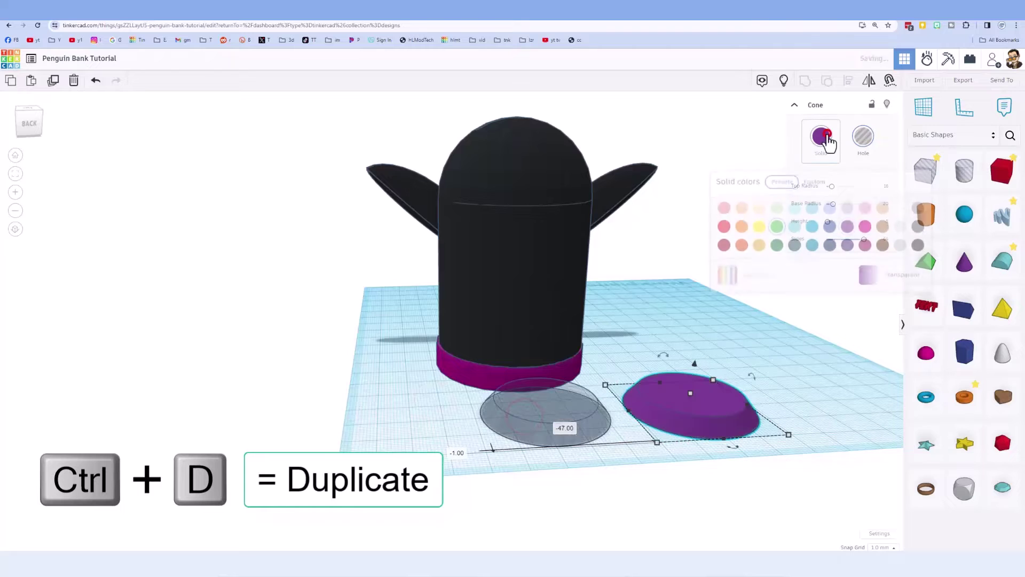
Set the purple cone's top radius to 15 and base radius to 19.
{"action": "left_click", "coordinate": [777, 400]}
{"action": "left_click", "coordinate": [736, 413]}
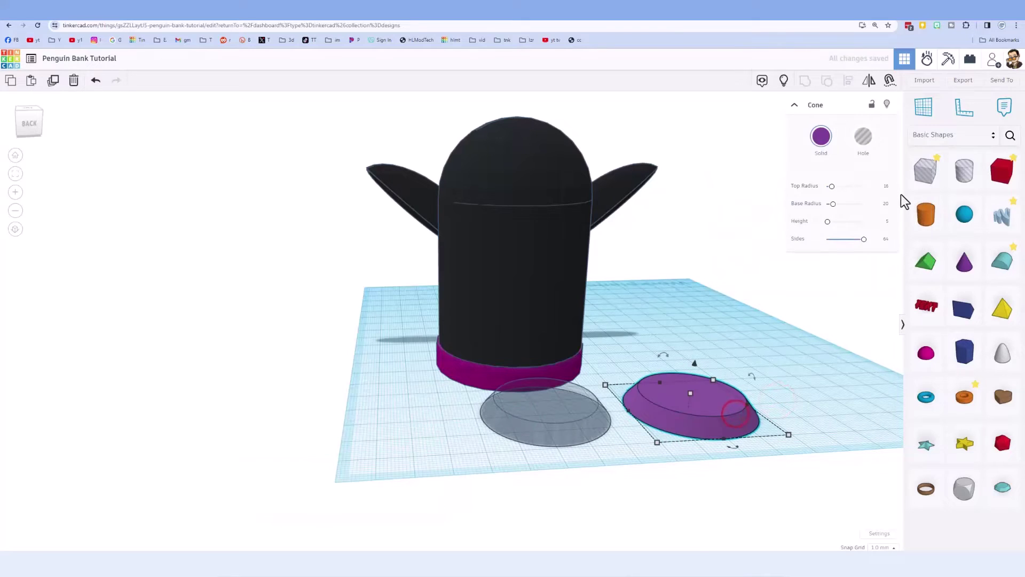
{"action": "left_click", "coordinate": [886, 187]}
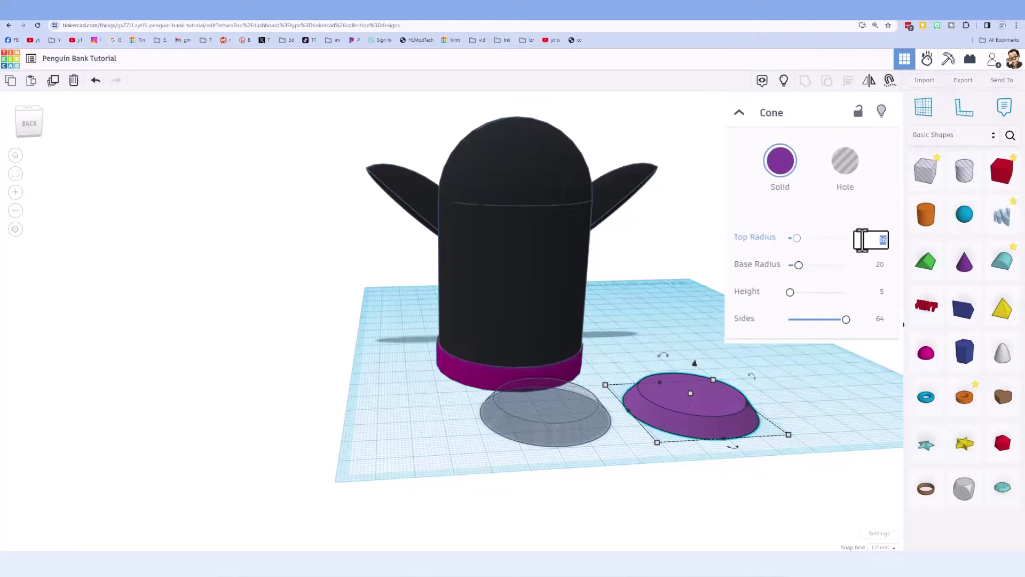
{"action": "type", "text": "15"}
{"action": "key", "text": "Return"}
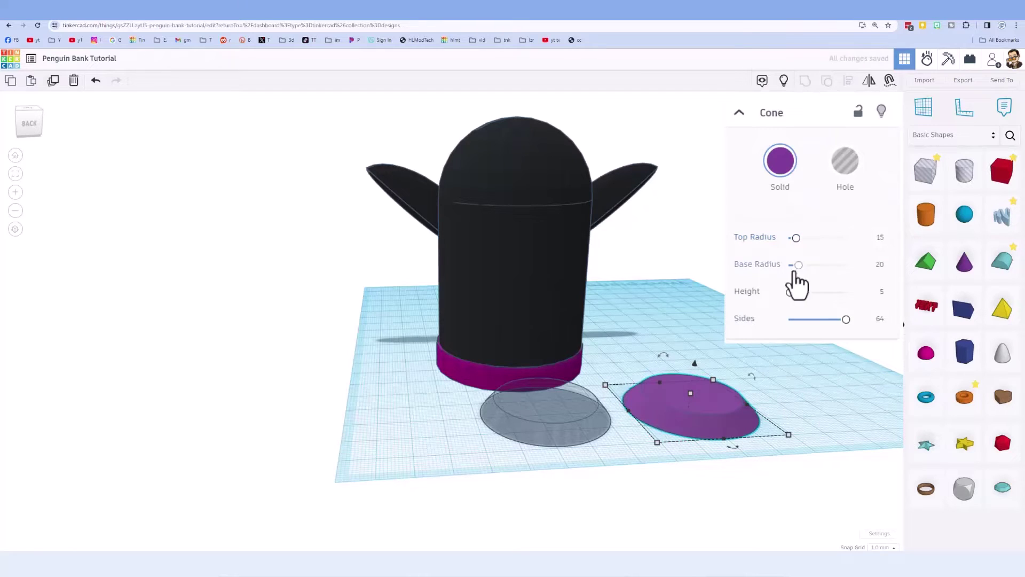
{"action": "left_click", "coordinate": [880, 265]}
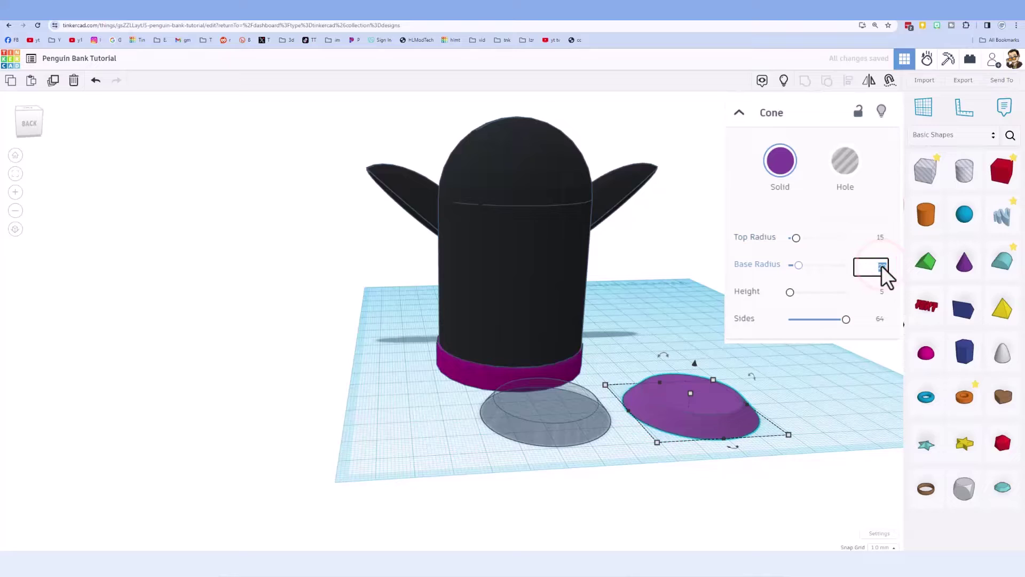
{"action": "type", "text": "19"}
{"action": "left_click", "coordinate": [785, 315]}
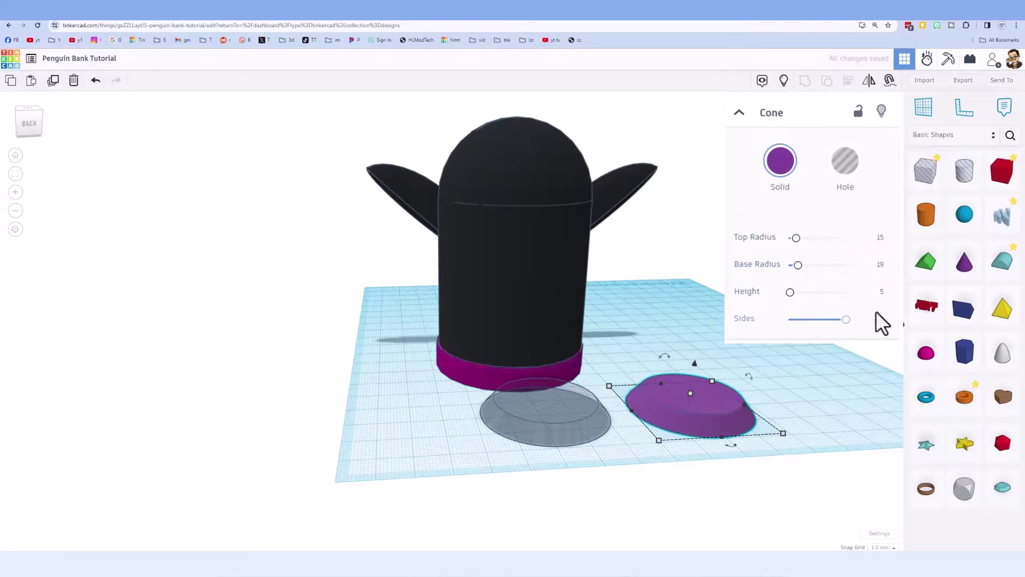
{"action": "left_click", "coordinate": [717, 293]}
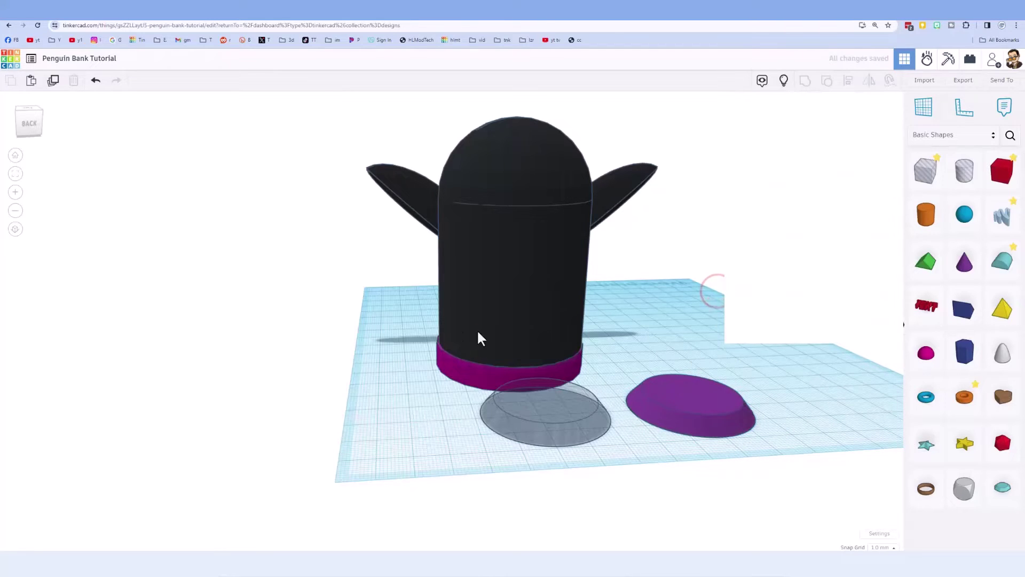
Ungroup the penguin body and orbit to look down into its inner parts.
{"action": "left_click", "coordinate": [482, 336]}
{"action": "key", "text": "ctrl+shift+g"}
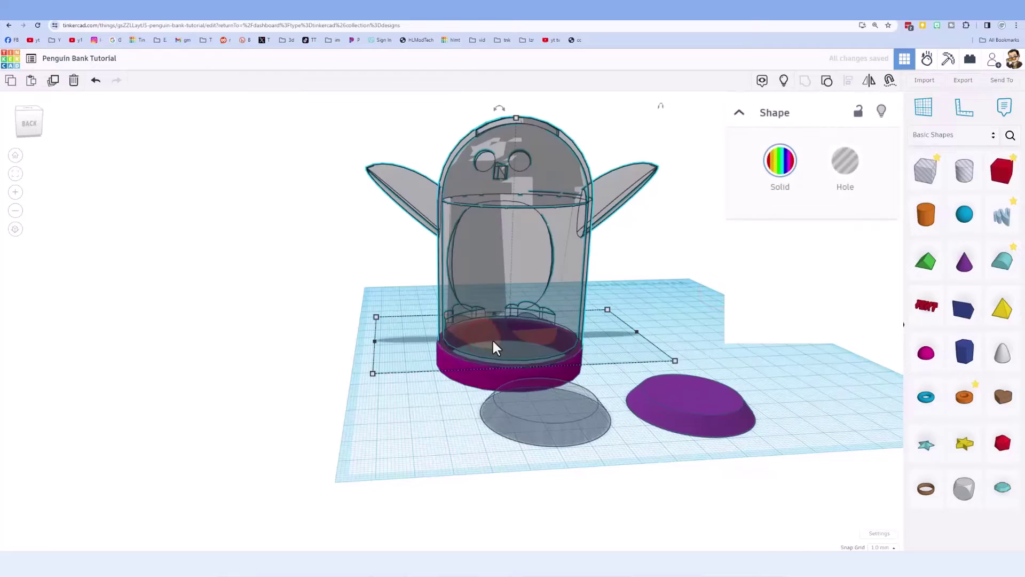
{"action": "scroll", "coordinate": [492, 339], "scroll_direction": "up", "scroll_amount": 3}
{"action": "right_click_drag", "start_coordinate": [435, 332], "coordinate": [470, 367]}
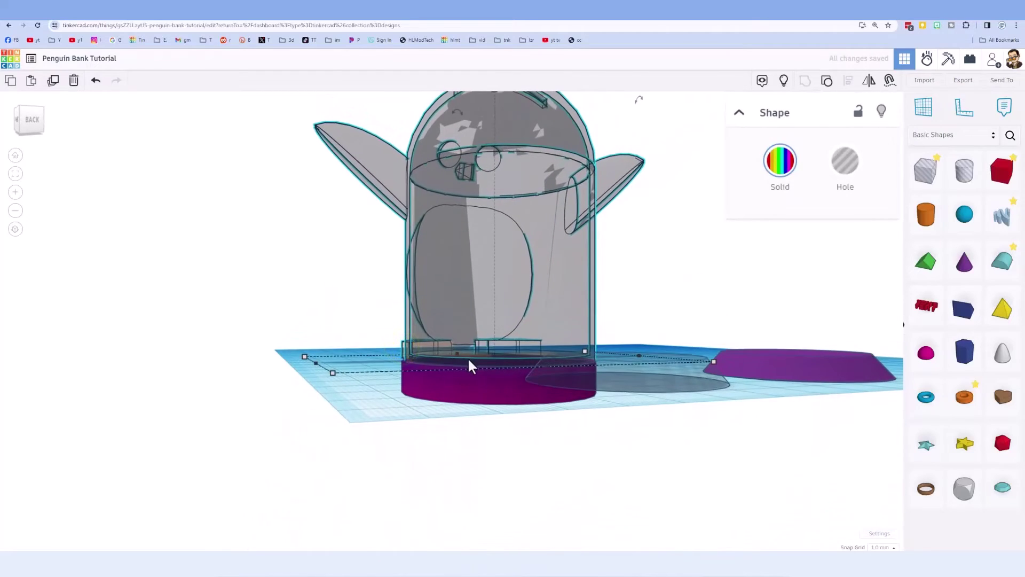
{"action": "right_click_drag", "start_coordinate": [610, 292], "coordinate": [506, 345]}
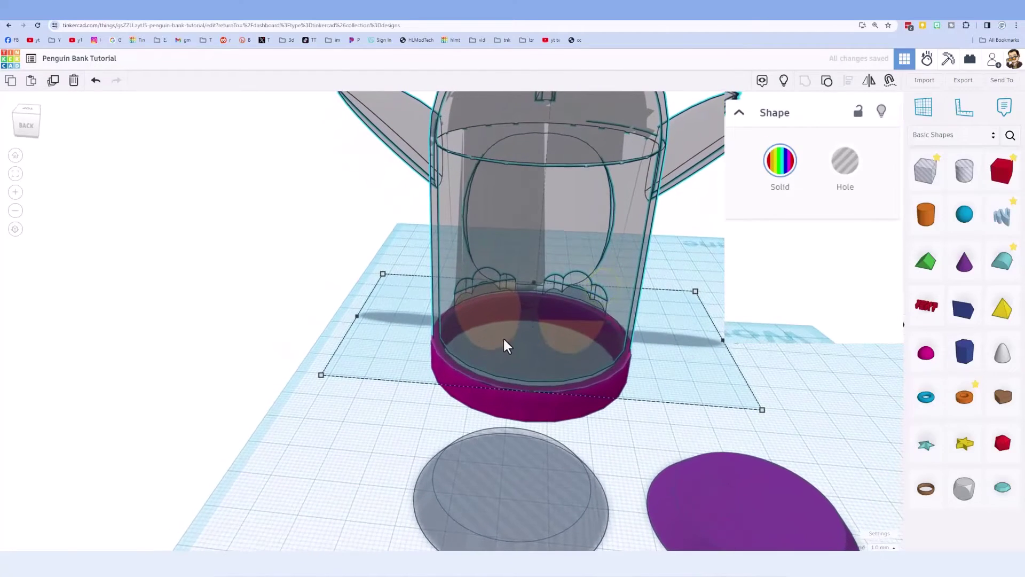
{"action": "mouse_move", "coordinate": [645, 421]}
{"action": "right_mouse_down"}
{"action": "mouse_move", "coordinate": [619, 412]}
{"action": "mouse_move", "coordinate": [671, 398]}
{"action": "mouse_move", "coordinate": [630, 398]}
{"action": "mouse_move", "coordinate": [626, 425]}
{"action": "right_mouse_up"}
Copy the cone hole to the left as a solid purple cone, top radius 18, base radius 22.
{"action": "left_click", "coordinate": [618, 422]}
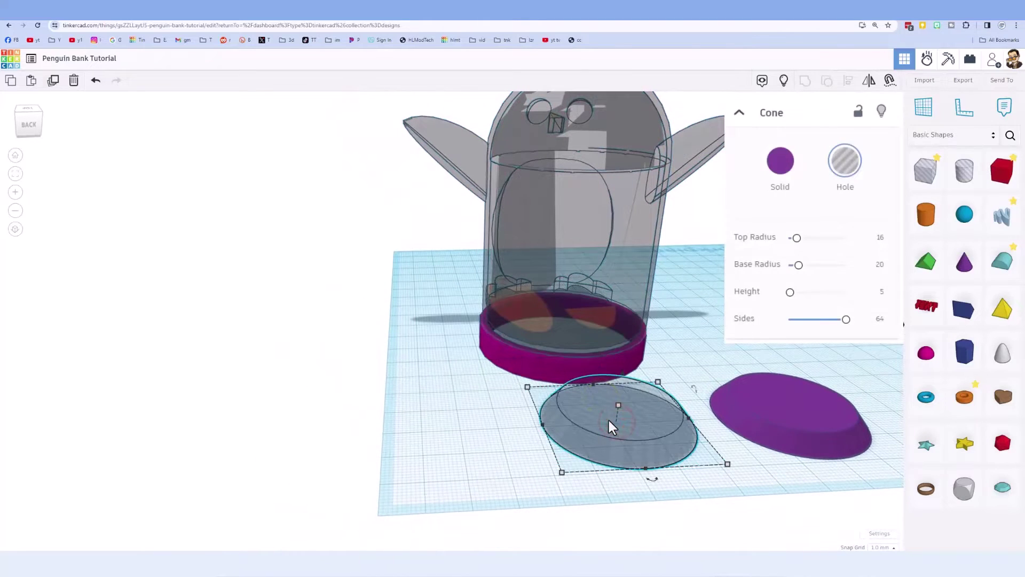
{"action": "key", "text": "ctrl+d"}
{"action": "left_click_drag", "start_coordinate": [609, 425], "coordinate": [440, 431]}
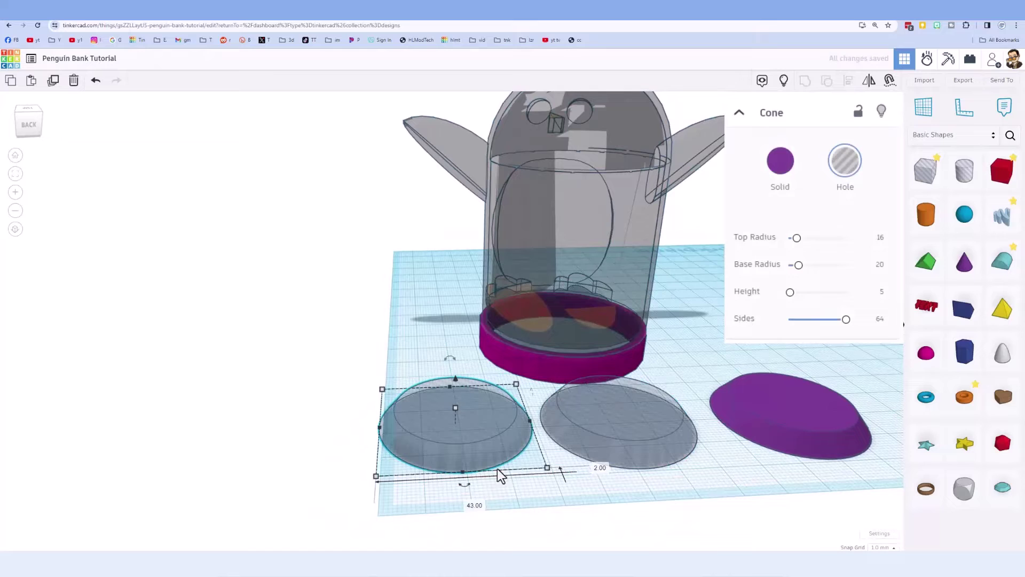
{"action": "left_click", "coordinate": [778, 163]}
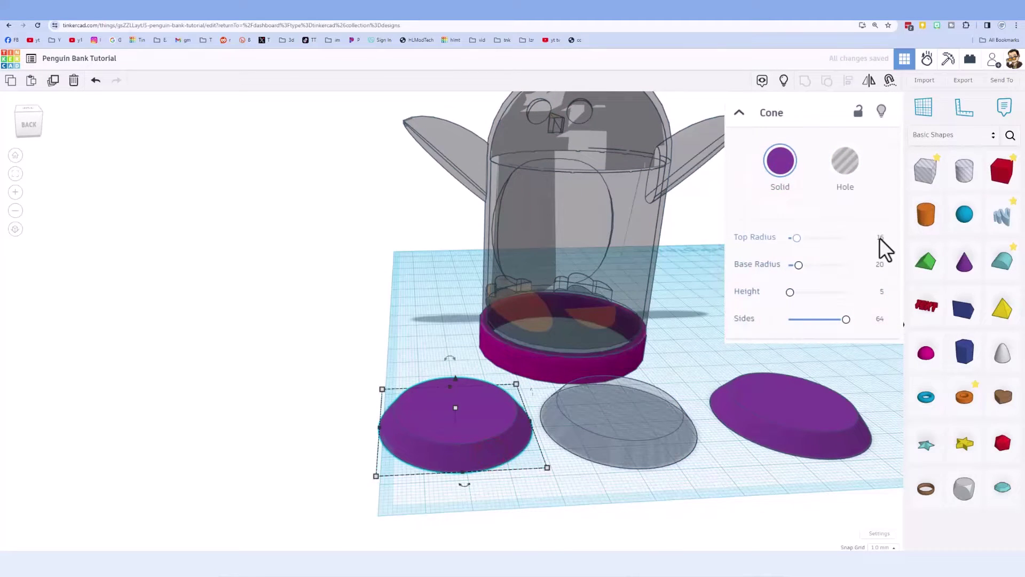
{"action": "left_click", "coordinate": [879, 237]}
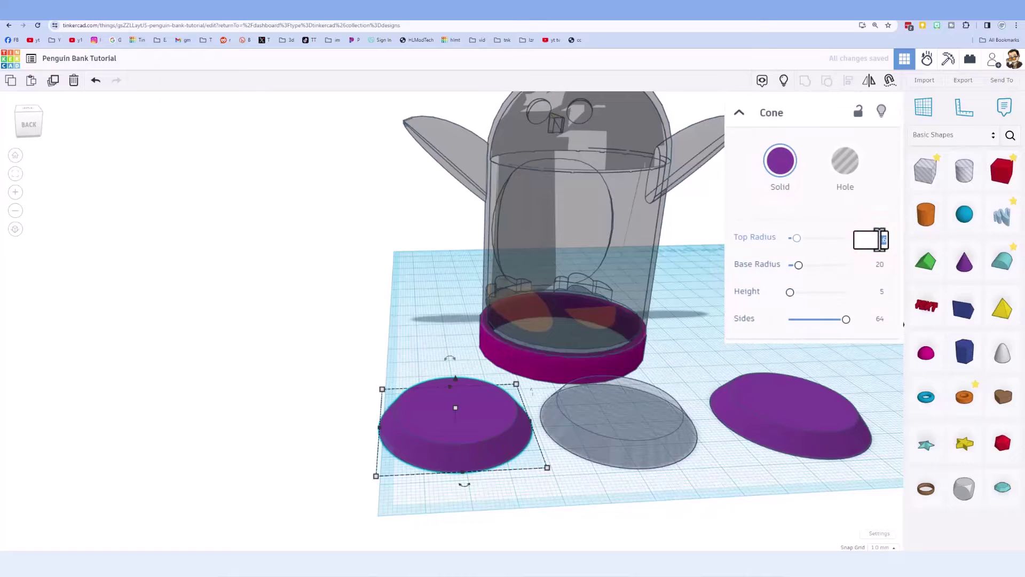
{"action": "type", "text": "18"}
{"action": "key", "text": "Return"}
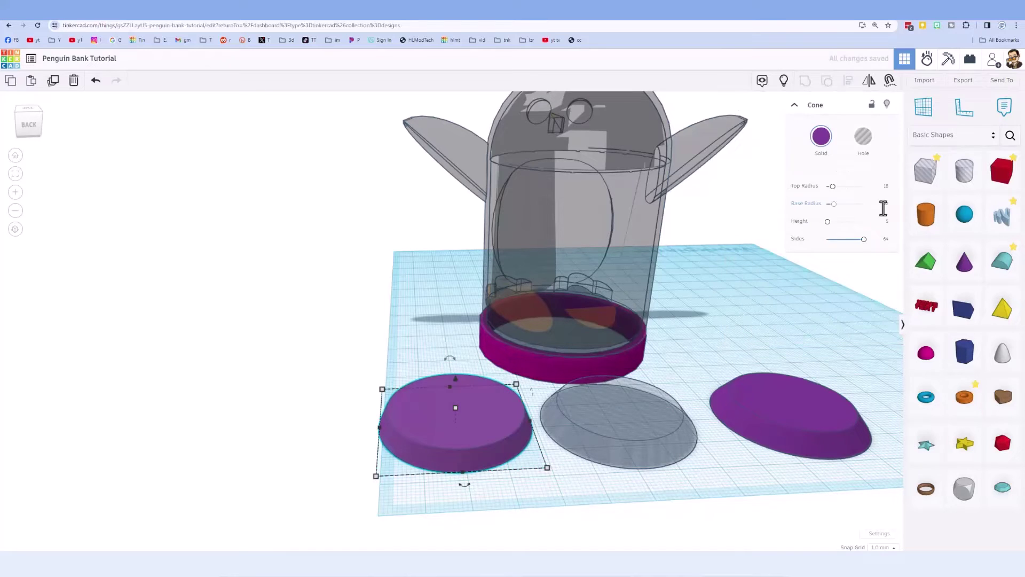
{"action": "type", "text": "22"}
{"action": "key", "text": "Return"}
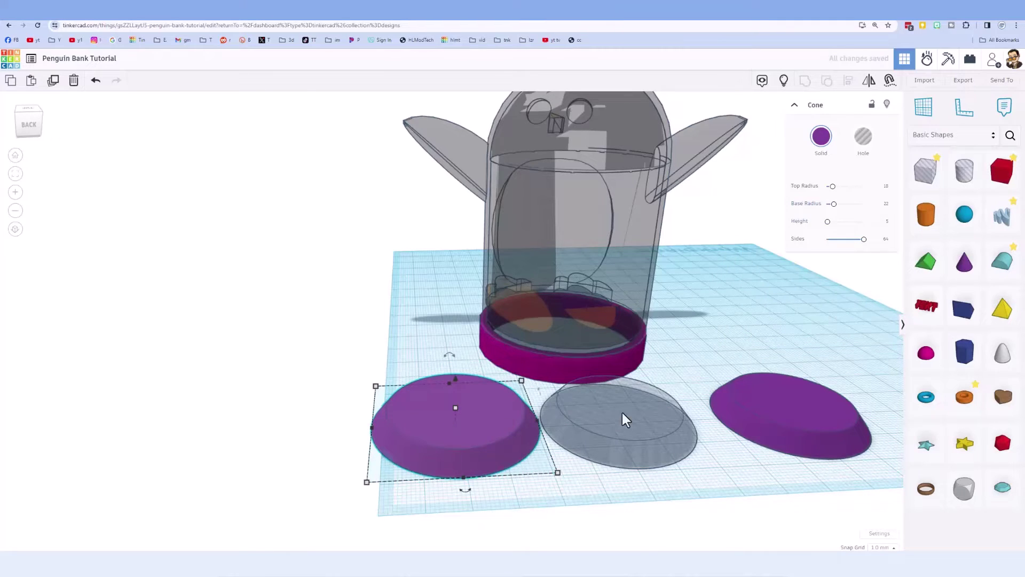
Nudge the right purple cone into place and add a box 4 mm wide and 40 mm long.
{"action": "mouse_move", "coordinate": [780, 410]}
{"action": "left_mouse_down"}
{"action": "mouse_move", "coordinate": [587, 414]}
{"action": "mouse_move", "coordinate": [763, 402]}
{"action": "mouse_move", "coordinate": [761, 412]}
{"action": "left_mouse_up"}
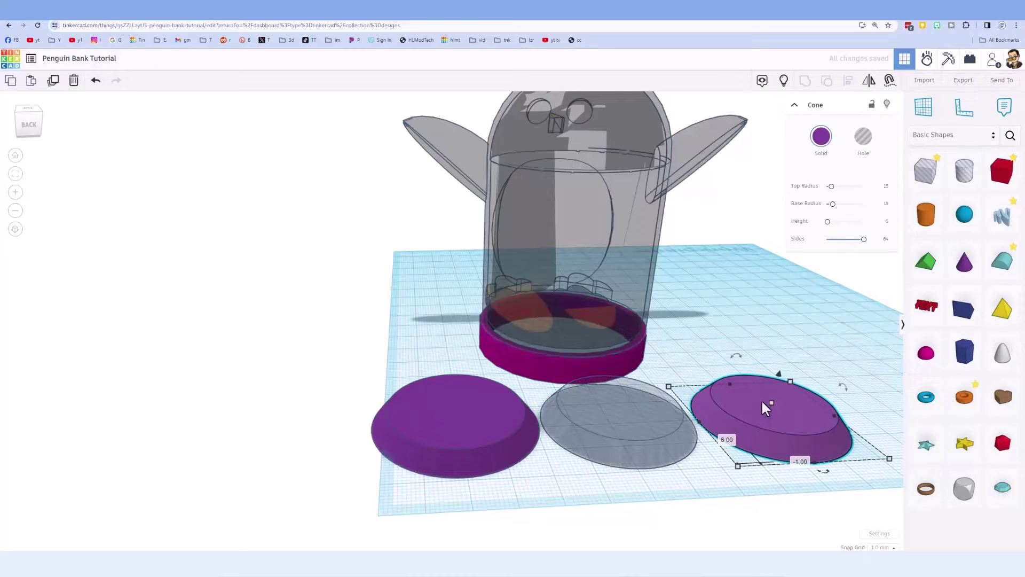
{"action": "scroll", "coordinate": [662, 368], "scroll_direction": "up", "scroll_amount": 3}
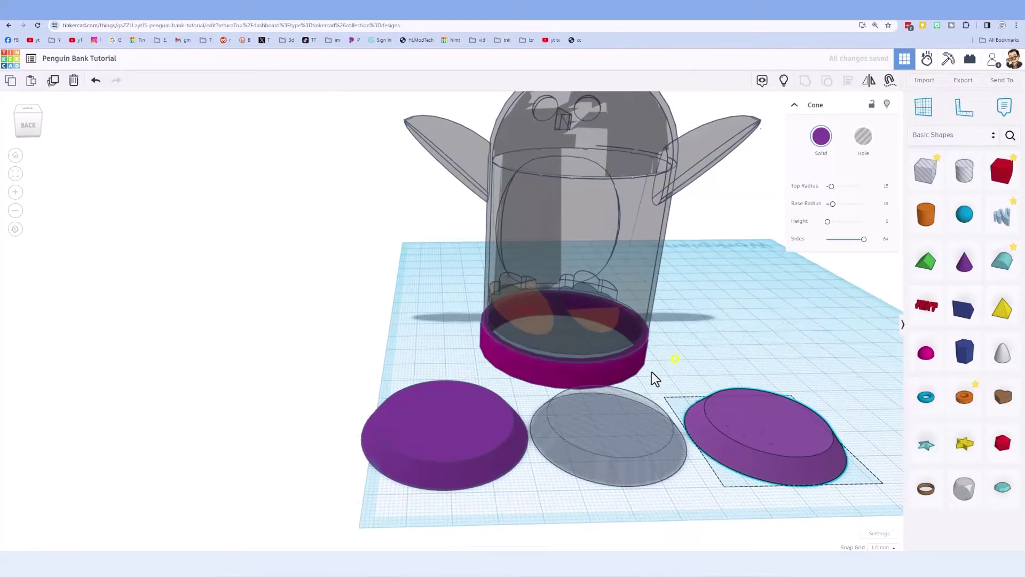
{"action": "left_click_drag", "start_coordinate": [921, 181], "coordinate": [707, 367]}
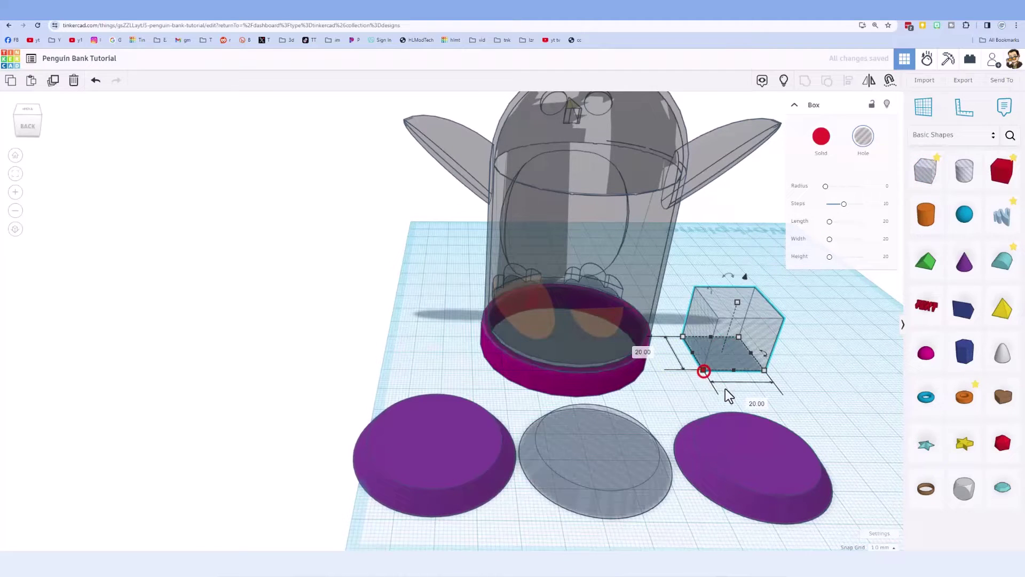
{"action": "left_click", "coordinate": [754, 403]}
{"action": "type", "text": "4"}
{"action": "key", "text": "Return"}
{"action": "left_click", "coordinate": [586, 459]}
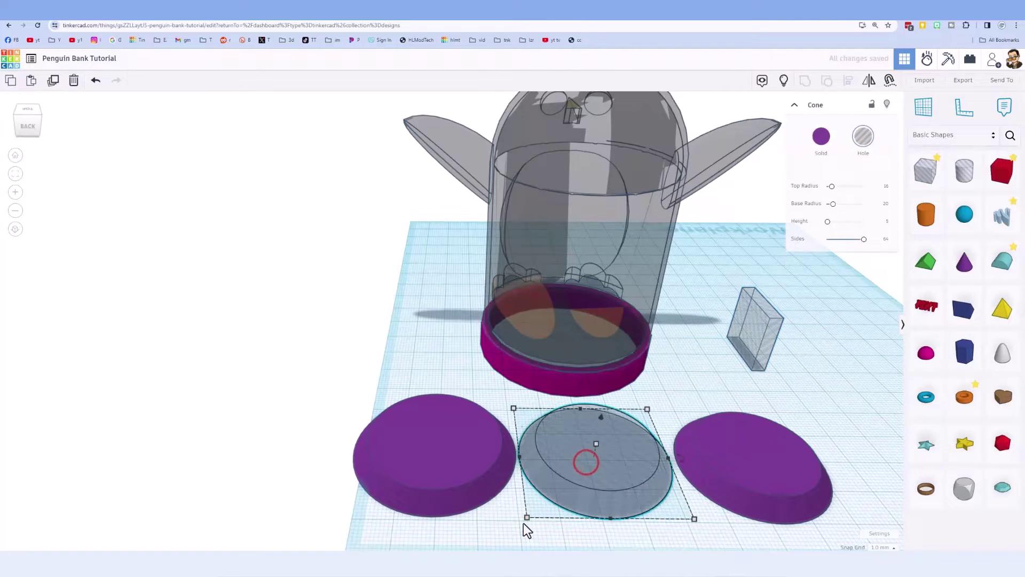
{"action": "left_click", "coordinate": [742, 360]}
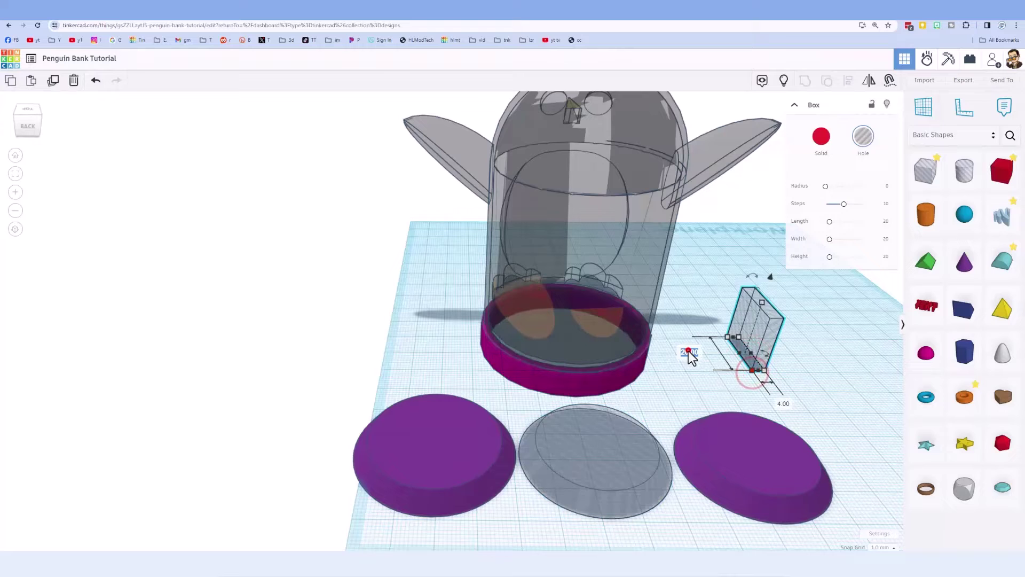
{"action": "left_click", "coordinate": [689, 351]}
{"action": "type", "text": "40"}
{"action": "key", "text": "Return"}
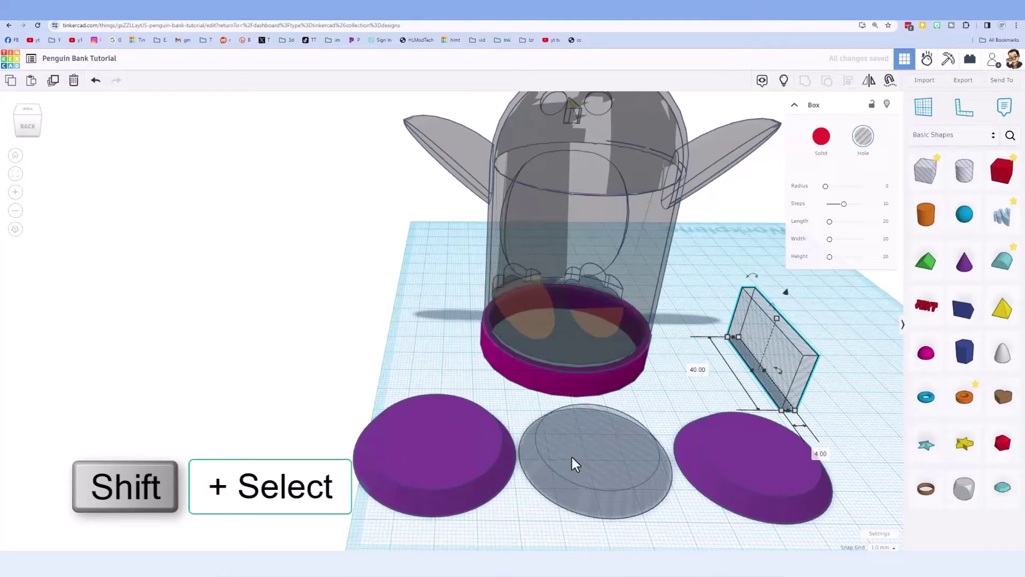
Centre the thin box on the cylinder with the align tool.
{"action": "left_click", "coordinate": [605, 456], "text": "shift"}
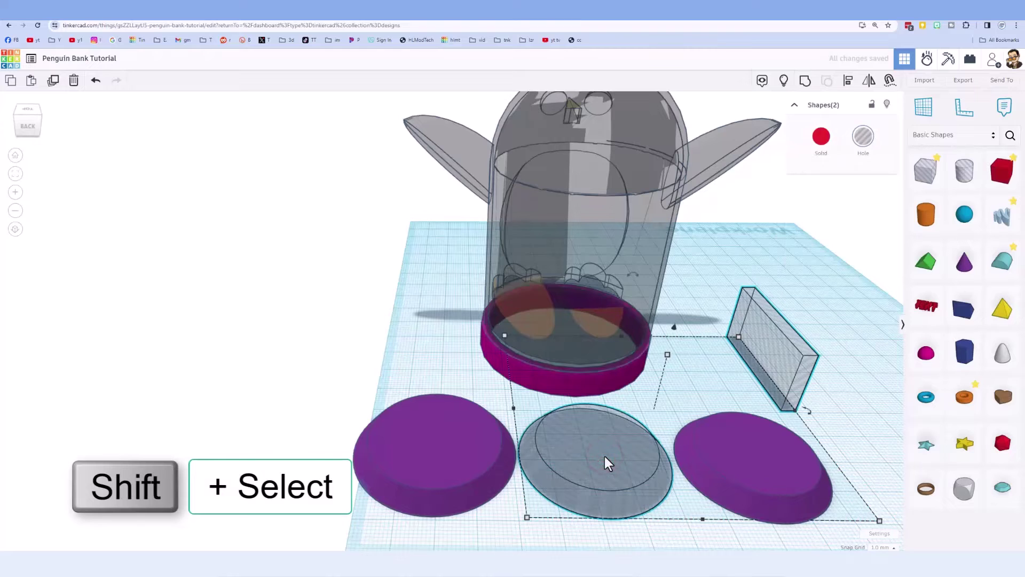
{"action": "key", "text": "l"}
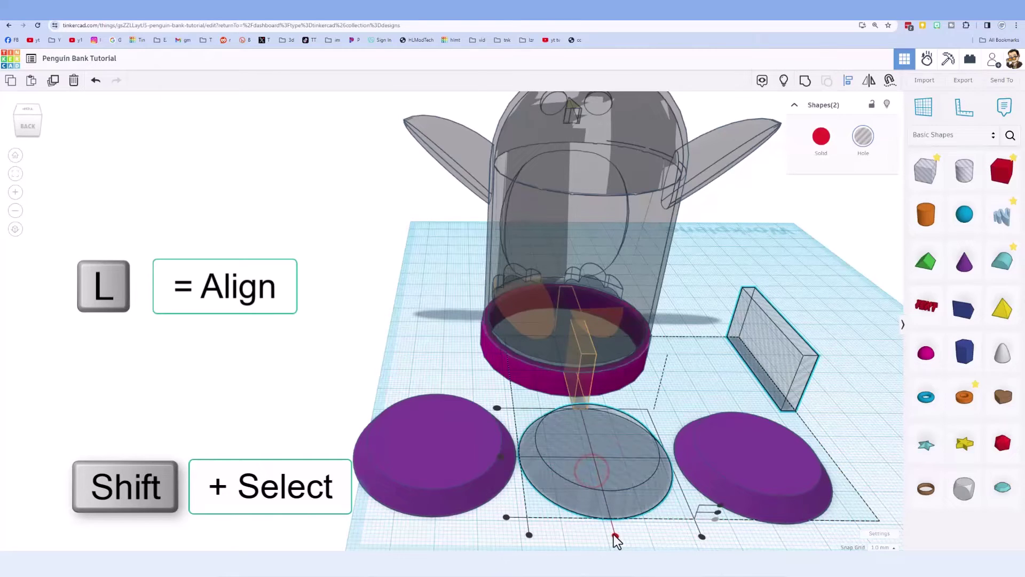
{"action": "left_click", "coordinate": [615, 535]}
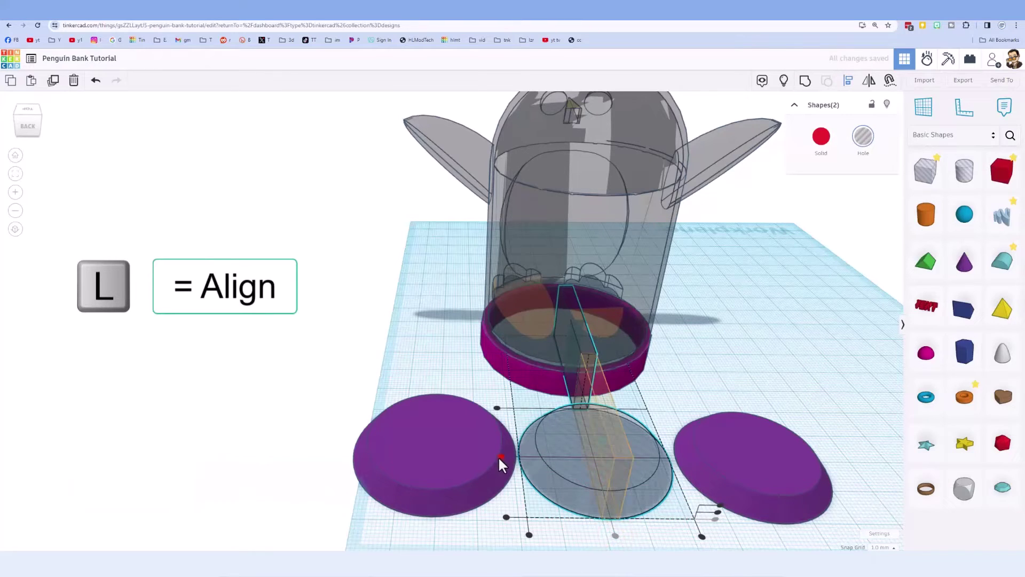
{"action": "left_click", "coordinate": [534, 499]}
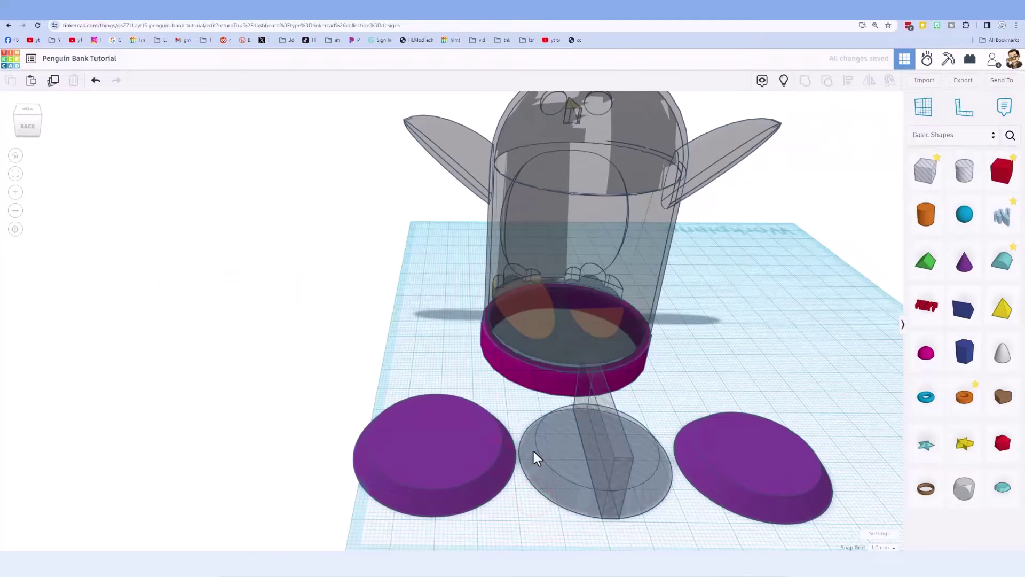
Check the cone's height, then group the cone with the hole disc.
{"action": "left_click", "coordinate": [543, 441]}
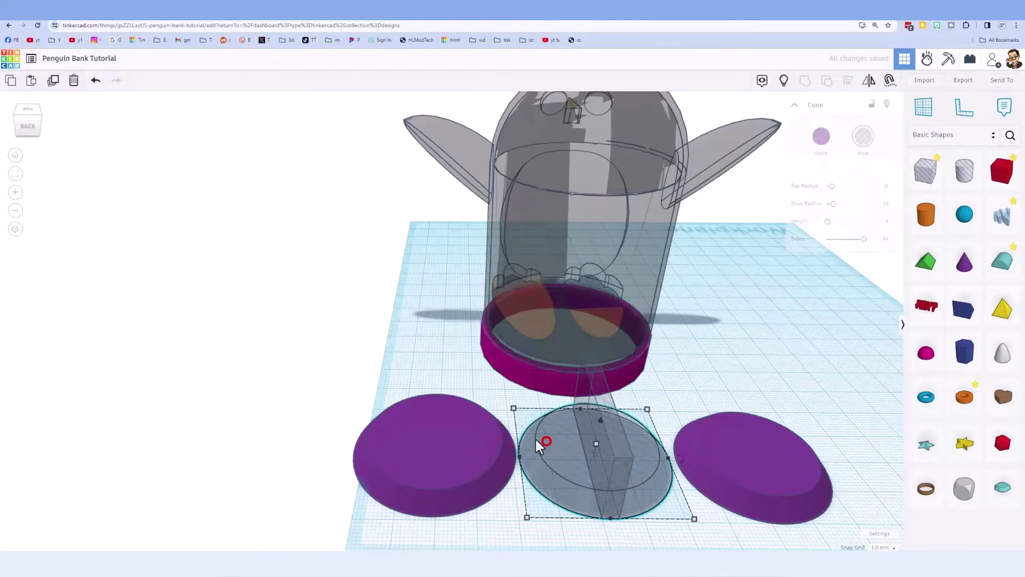
{"action": "left_click", "coordinate": [596, 443]}
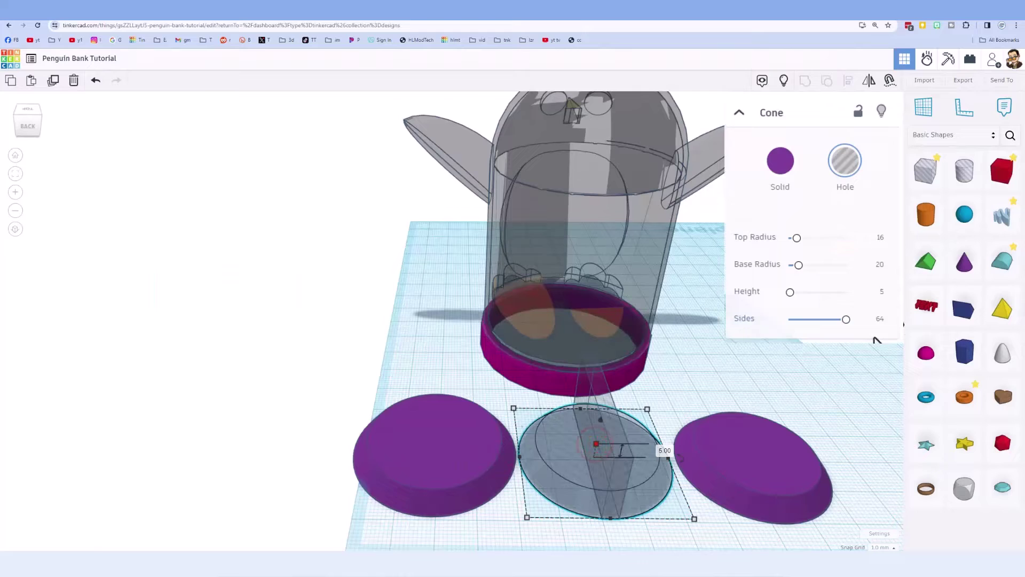
{"action": "left_click", "coordinate": [882, 291]}
{"action": "left_click", "coordinate": [690, 373]}
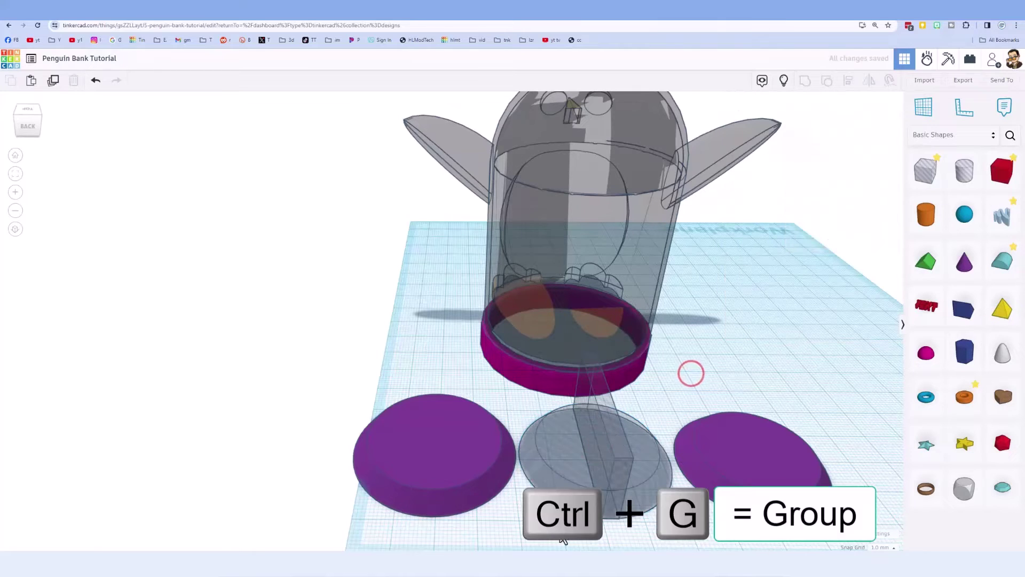
{"action": "left_click", "coordinate": [620, 447]}
{"action": "left_click", "coordinate": [620, 447], "text": "shift"}
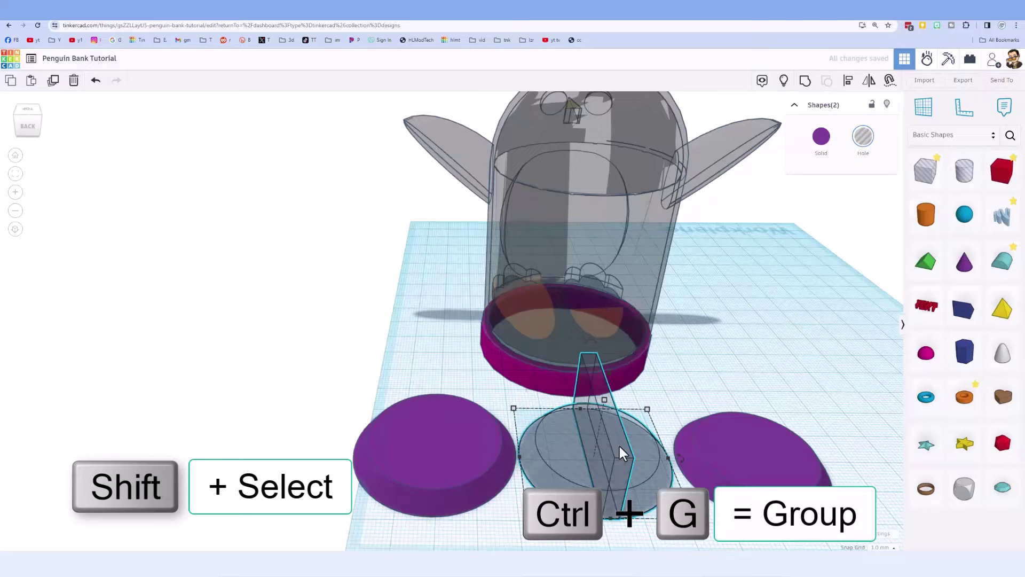
{"action": "key", "text": "ctrl+g"}
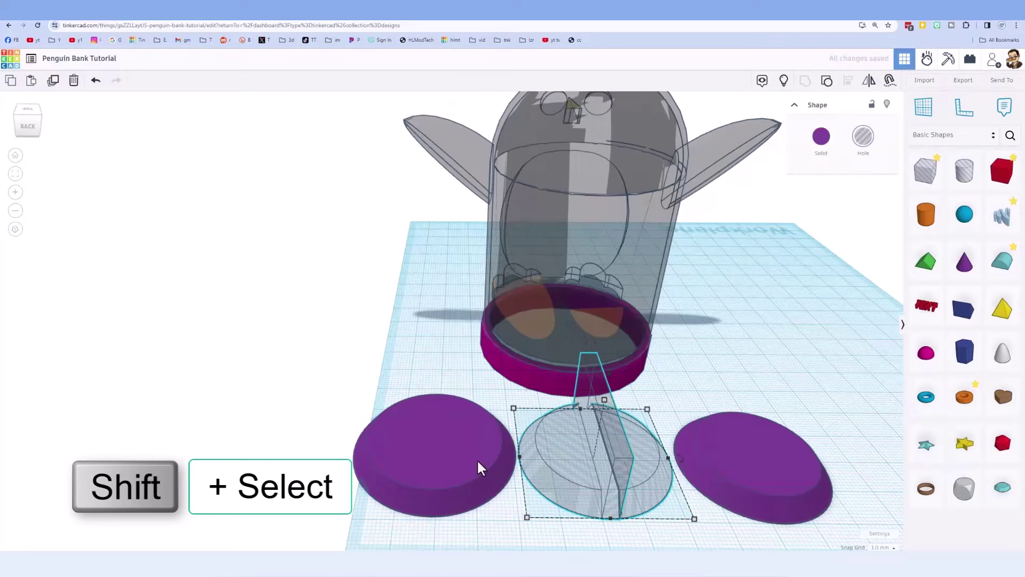
Centre the grouped discs and the left purple disc inside the magenta base ring.
{"action": "left_click", "coordinate": [477, 461], "text": "shift"}
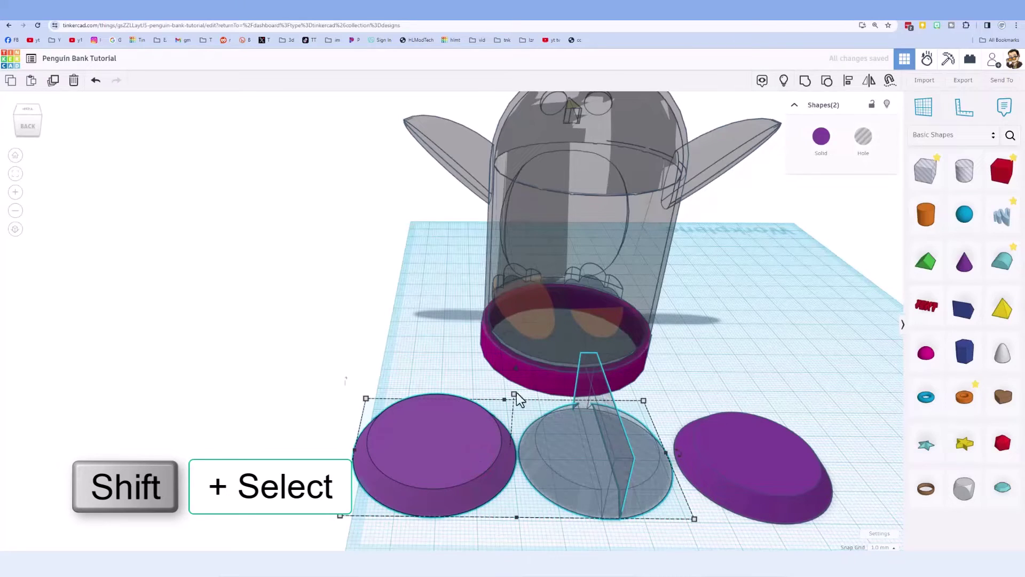
{"action": "left_click", "coordinate": [496, 358], "text": "shift"}
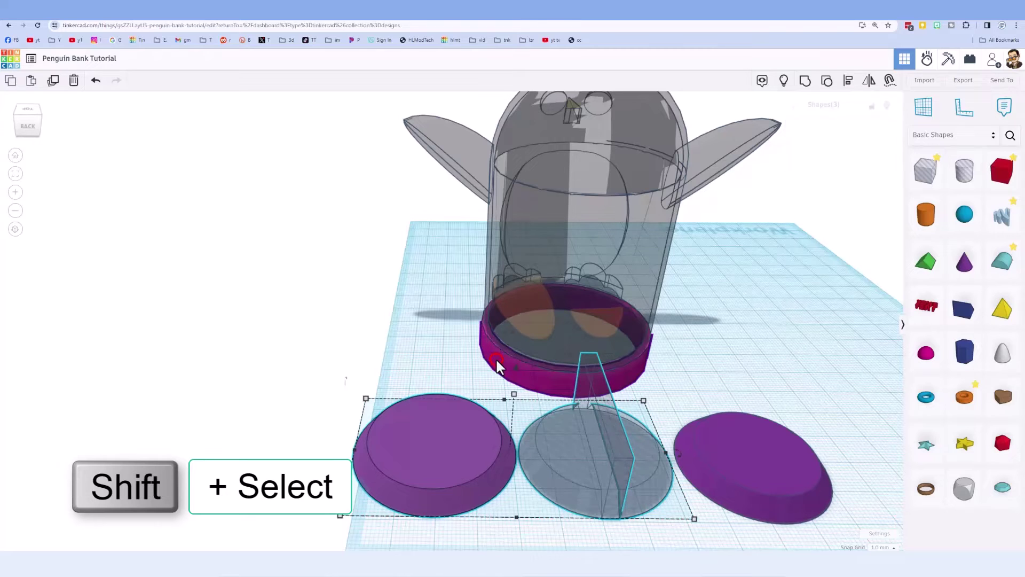
{"action": "key", "text": "l"}
{"action": "left_click", "coordinate": [500, 354]}
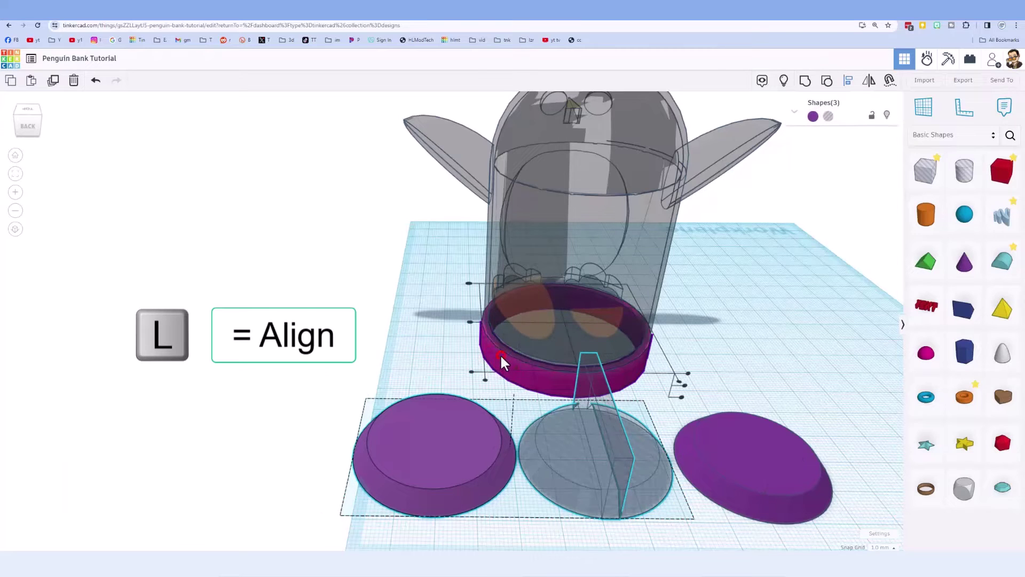
{"action": "left_click", "coordinate": [470, 322]}
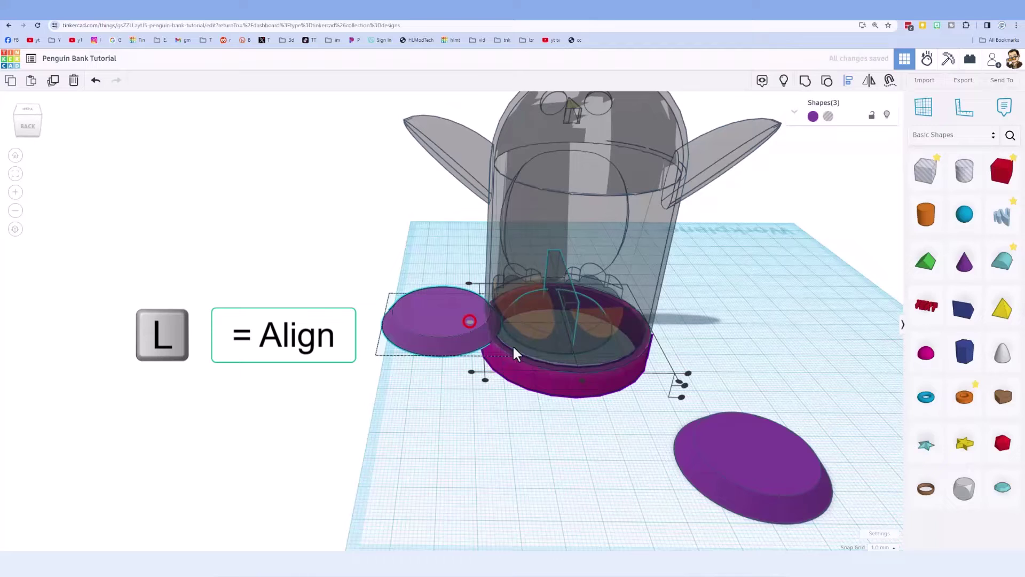
{"action": "left_click", "coordinate": [582, 380]}
{"action": "left_click", "coordinate": [679, 332]}
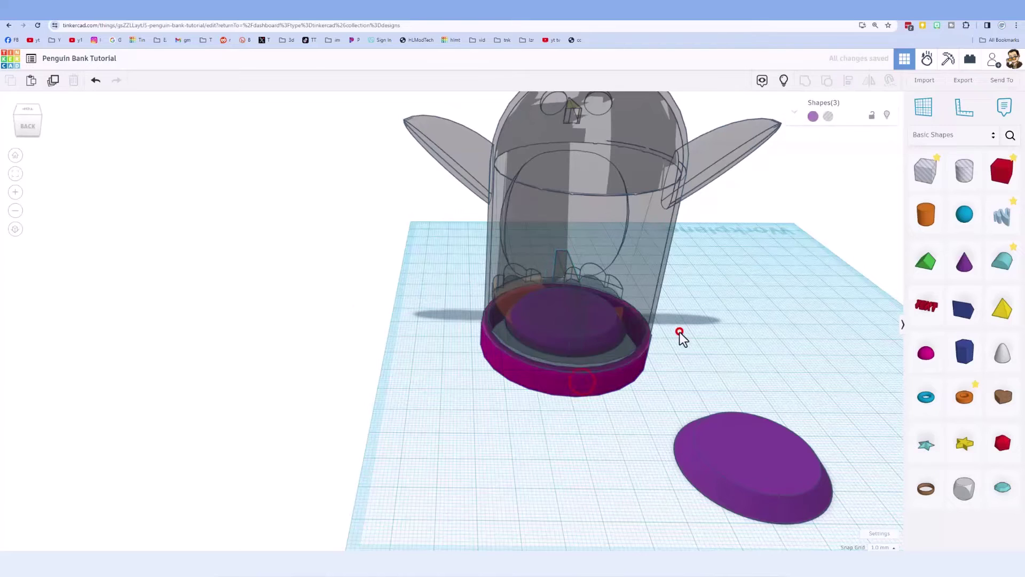
Group the three base shapes into one and orbit to inspect the result.
{"action": "right_click_drag", "start_coordinate": [679, 332], "coordinate": [668, 305]}
{"action": "scroll", "coordinate": [614, 350], "scroll_direction": "up", "scroll_amount": 4}
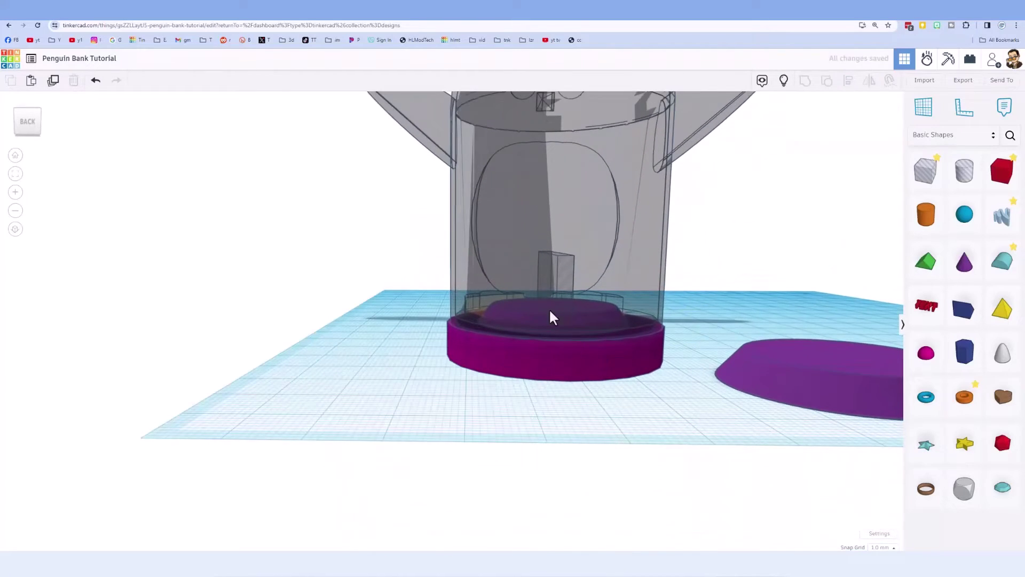
{"action": "left_click", "coordinate": [598, 302]}
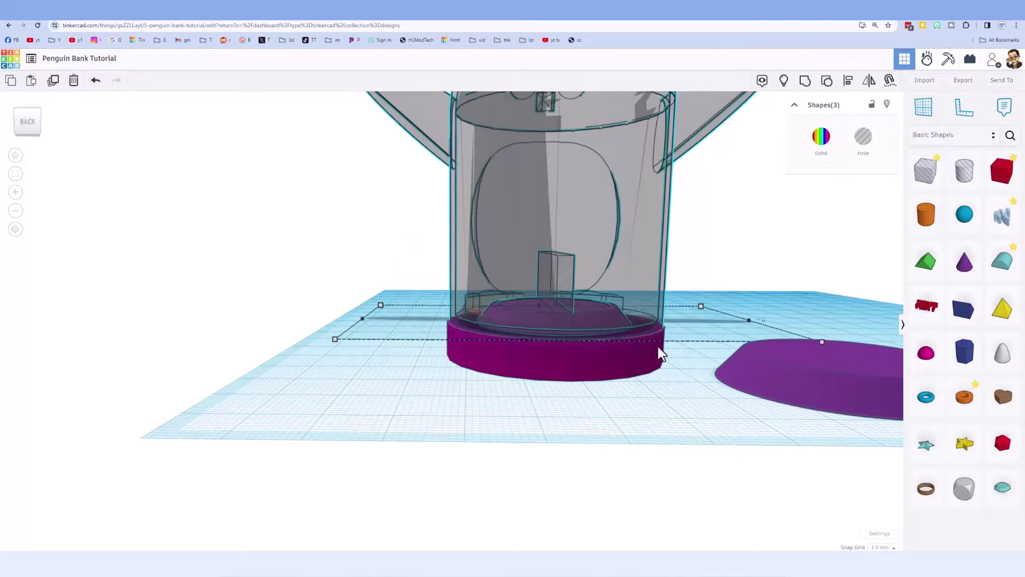
{"action": "left_click", "coordinate": [804, 85]}
{"action": "scroll", "coordinate": [632, 328], "scroll_direction": "up", "scroll_amount": 5}
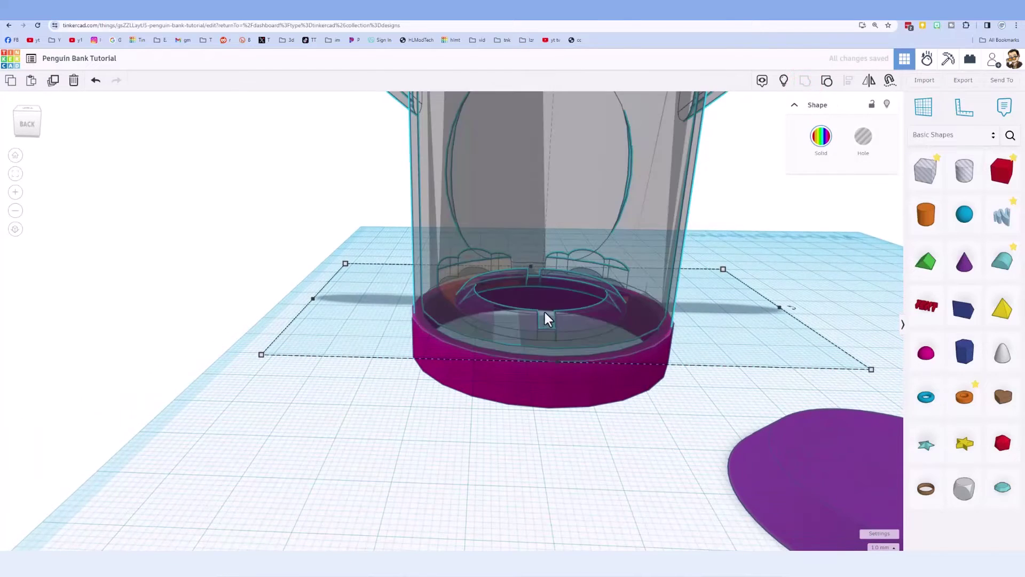
{"action": "right_click_drag", "start_coordinate": [524, 310], "coordinate": [565, 329]}
{"action": "scroll", "coordinate": [597, 357], "scroll_direction": "down", "scroll_amount": 2}
{"action": "scroll", "coordinate": [689, 393], "scroll_direction": "up", "scroll_amount": 4}
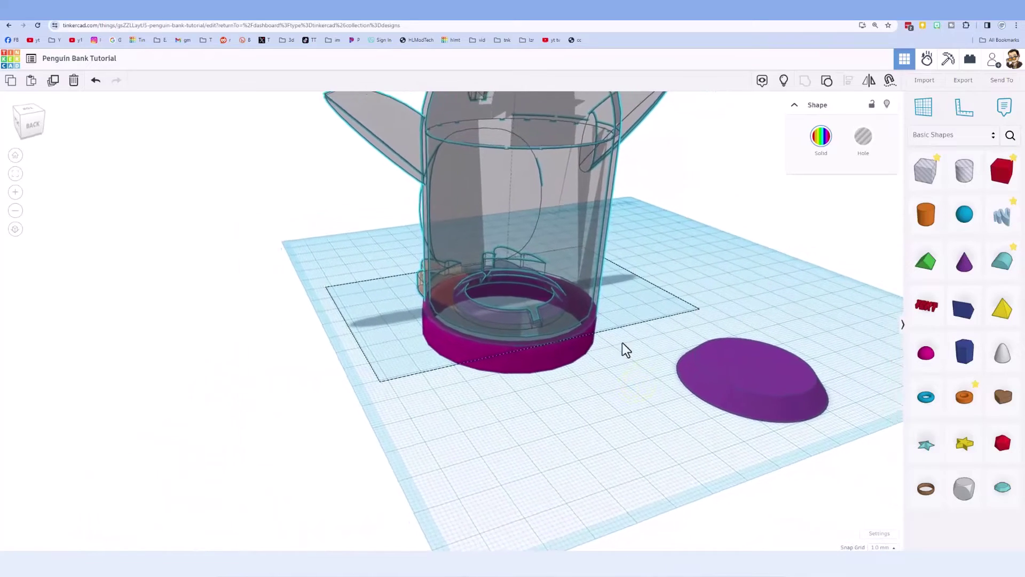
Place a red box on top of the purple dome.
{"action": "left_click", "coordinate": [596, 338]}
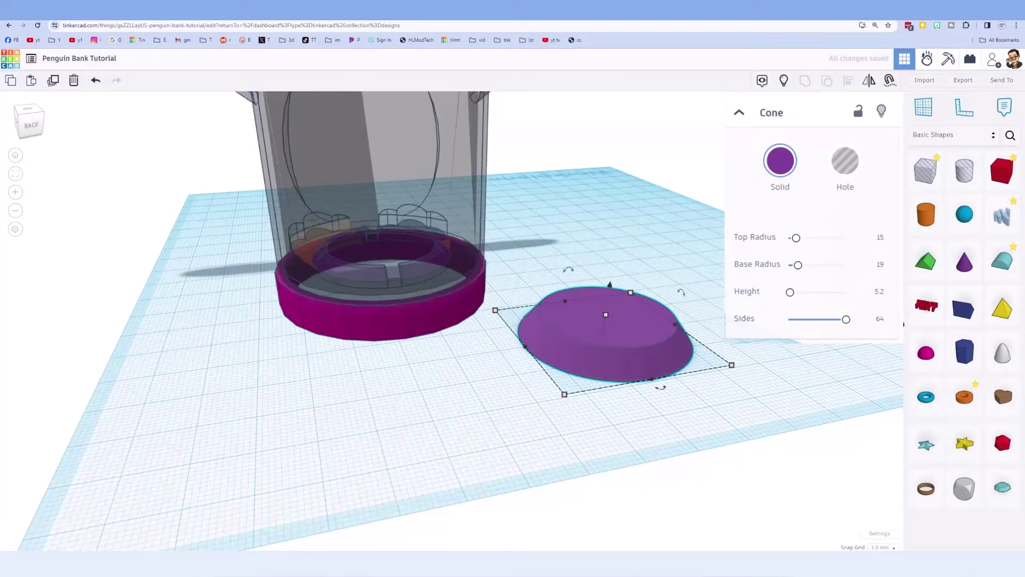
{"action": "right_click_drag", "start_coordinate": [507, 339], "coordinate": [457, 352]}
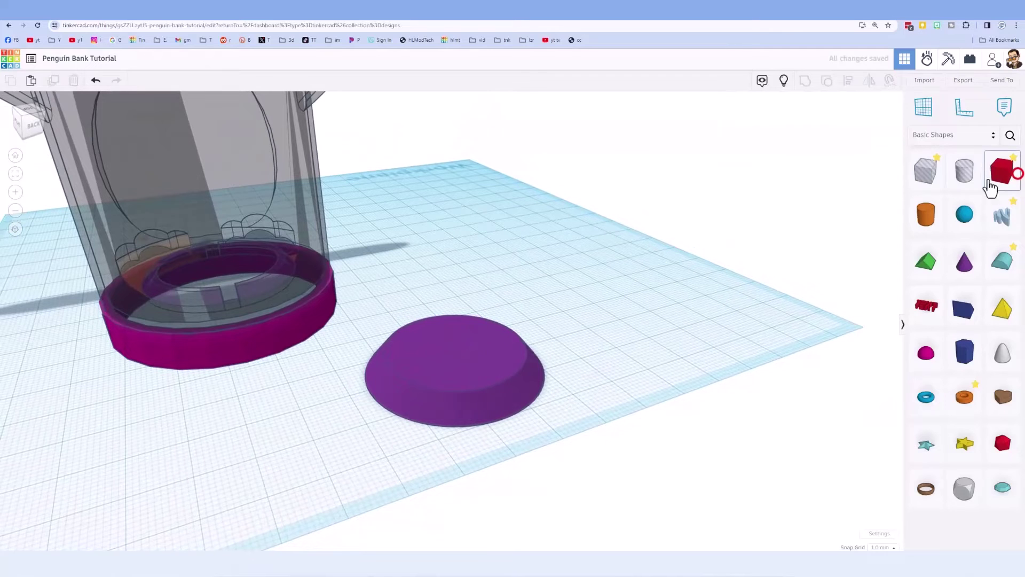
{"action": "left_click_drag", "start_coordinate": [989, 183], "coordinate": [446, 332]}
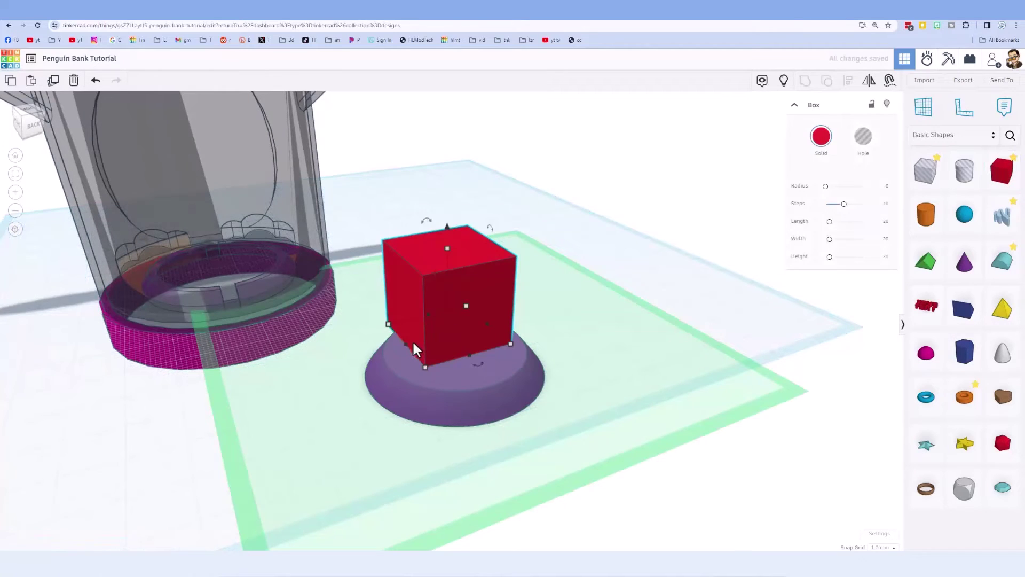
Size the red box to 3.5 mm wide, 36 mm long and 2 mm high.
{"action": "mouse_move", "coordinate": [411, 345]}
{"action": "left_click", "coordinate": [504, 391]}
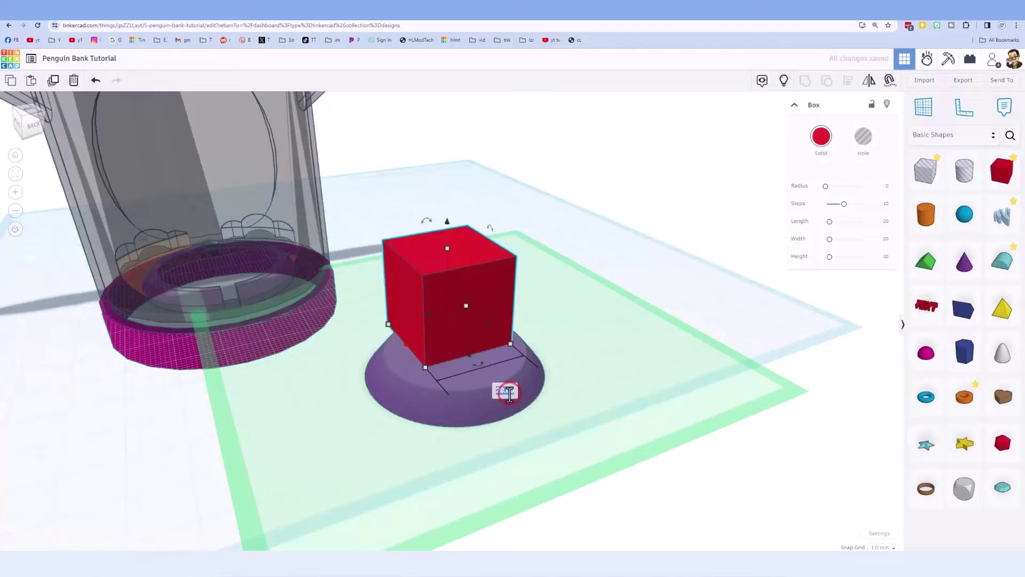
{"action": "type", "text": "3.5"}
{"action": "key", "text": "Return"}
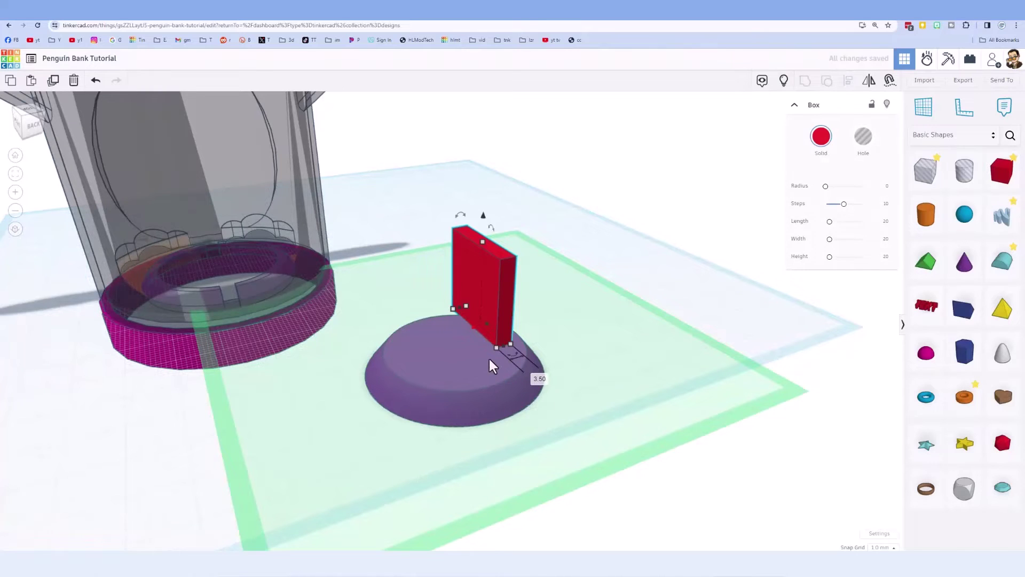
{"action": "mouse_move", "coordinate": [494, 345]}
{"action": "left_click", "coordinate": [422, 342]}
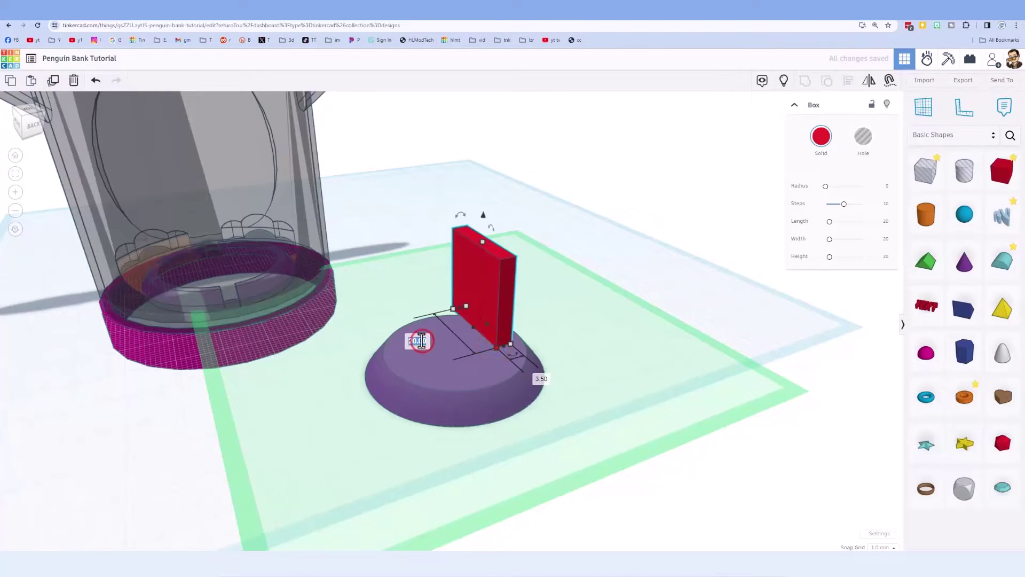
{"action": "type", "text": "36"}
{"action": "key", "text": "Return"}
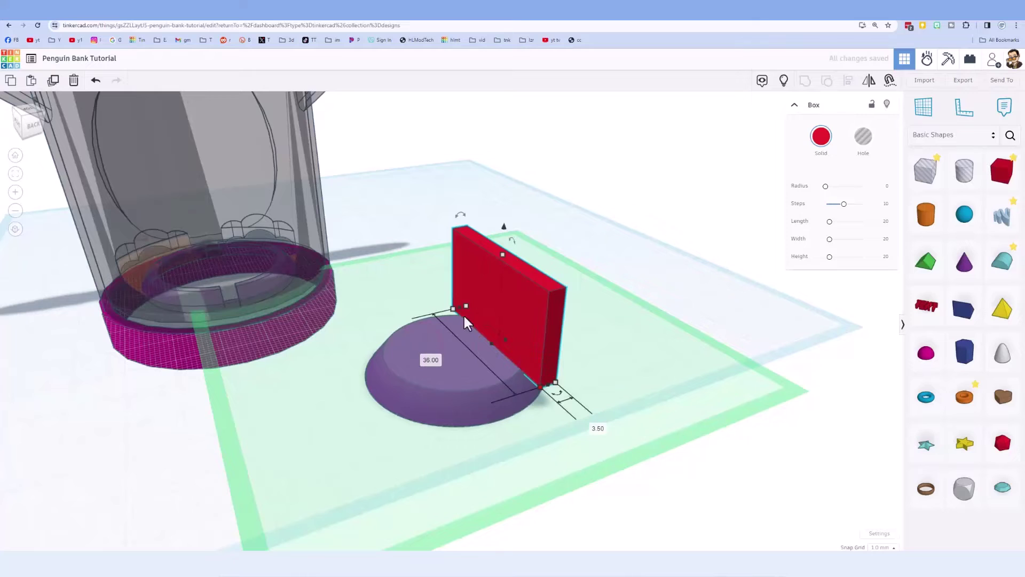
{"action": "mouse_move", "coordinate": [503, 254]}
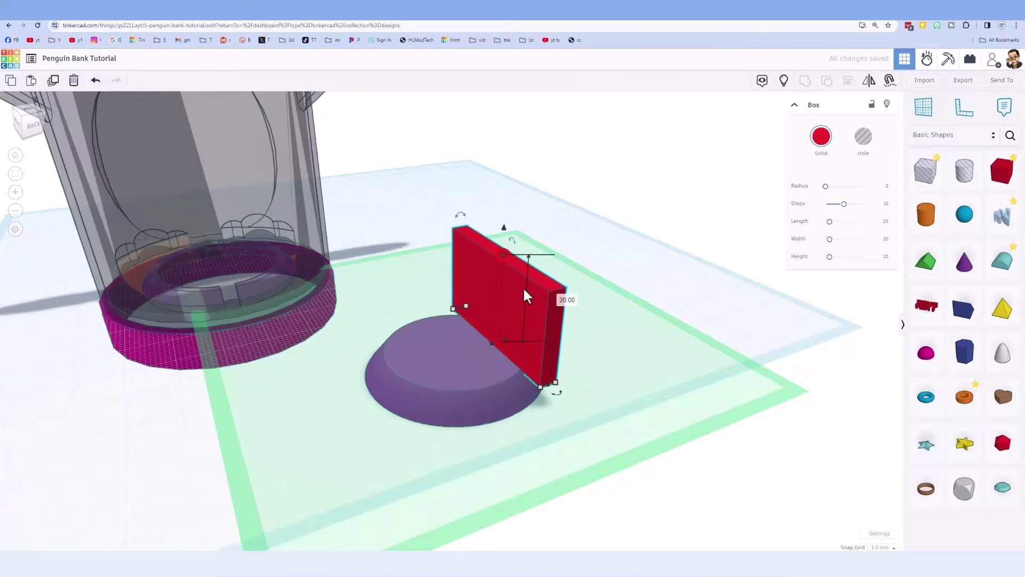
{"action": "left_click", "coordinate": [570, 300]}
{"action": "type", "text": "2."}
{"action": "key", "text": "Return"}
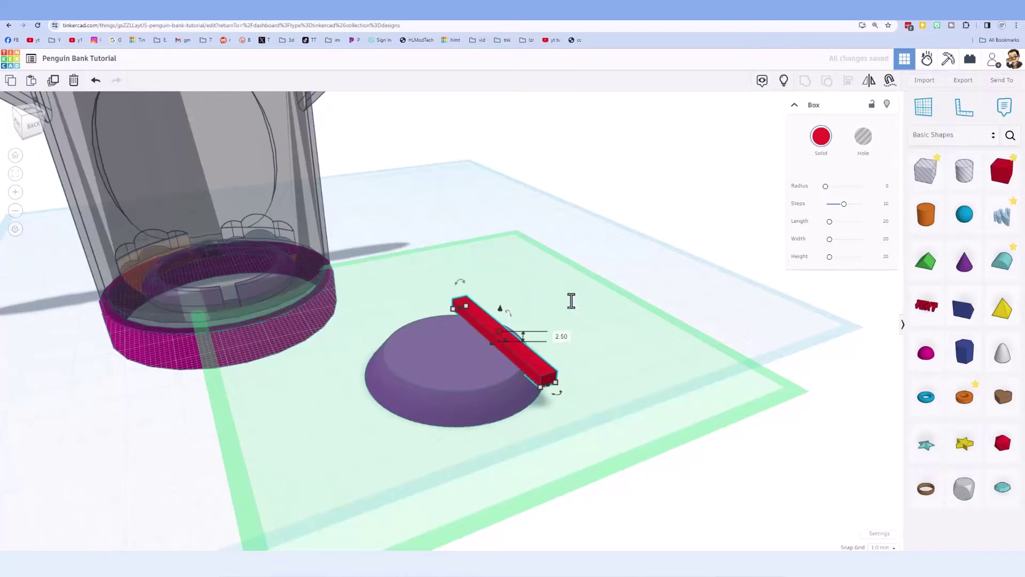
Centre the red bar on the purple dome in both directions.
{"action": "left_click_drag", "start_coordinate": [573, 286], "coordinate": [402, 391]}
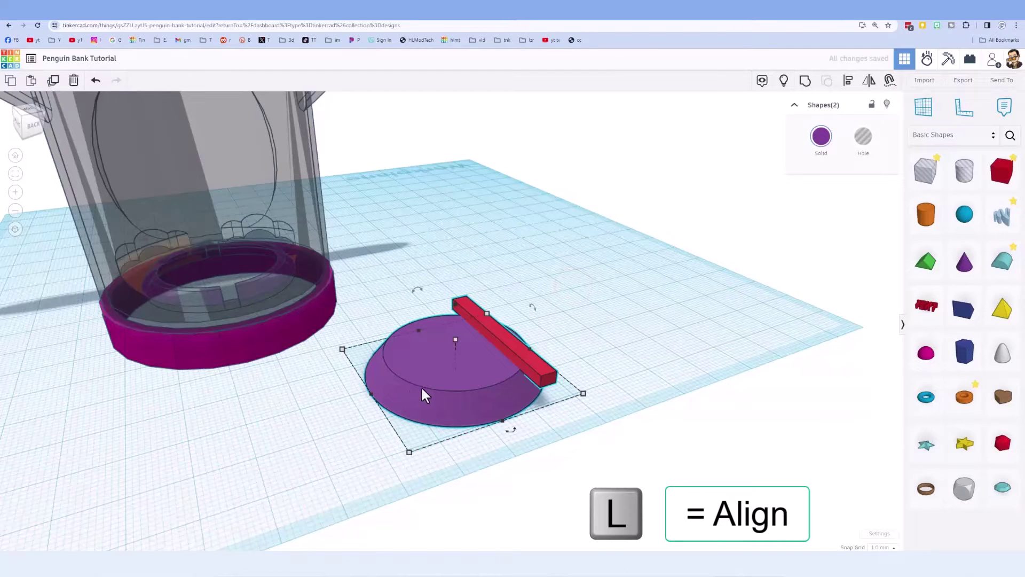
{"action": "key", "text": "l"}
{"action": "left_click", "coordinate": [350, 399]}
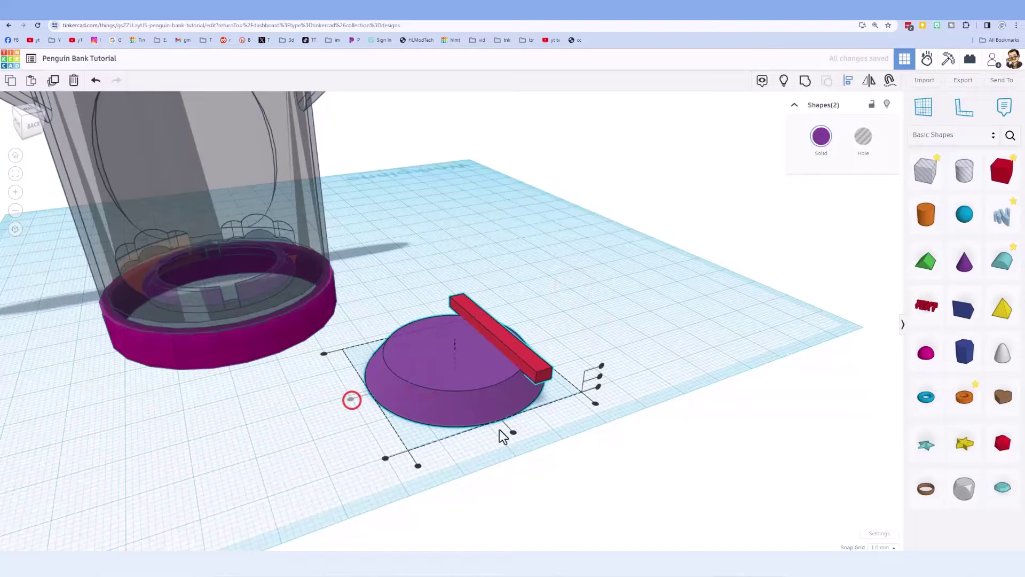
{"action": "left_click", "coordinate": [513, 432]}
Place a 10 mm hole cylinder on the workplane and set its height to 3 mm.
{"action": "left_click", "coordinate": [452, 431]}
{"action": "right_click_drag", "start_coordinate": [452, 430], "coordinate": [550, 396]}
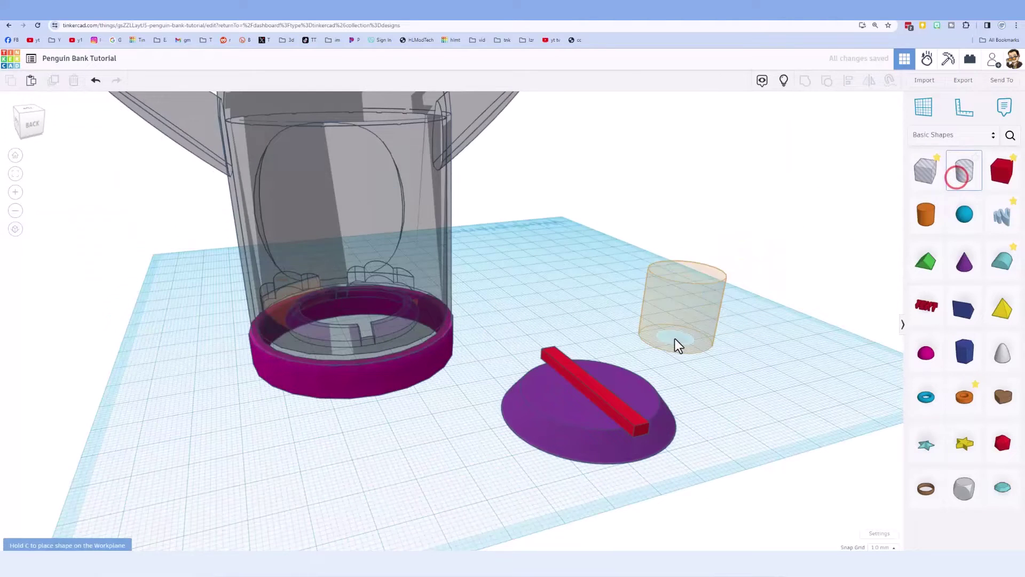
{"action": "left_click", "coordinate": [649, 347]}
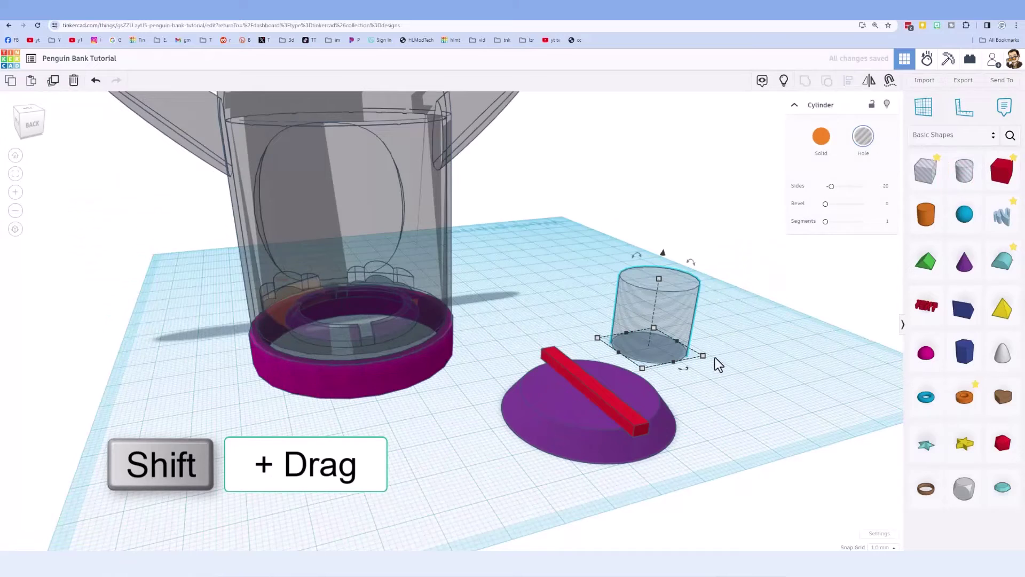
{"action": "left_click_drag", "start_coordinate": [703, 361], "coordinate": [744, 405], "text": "shift"}
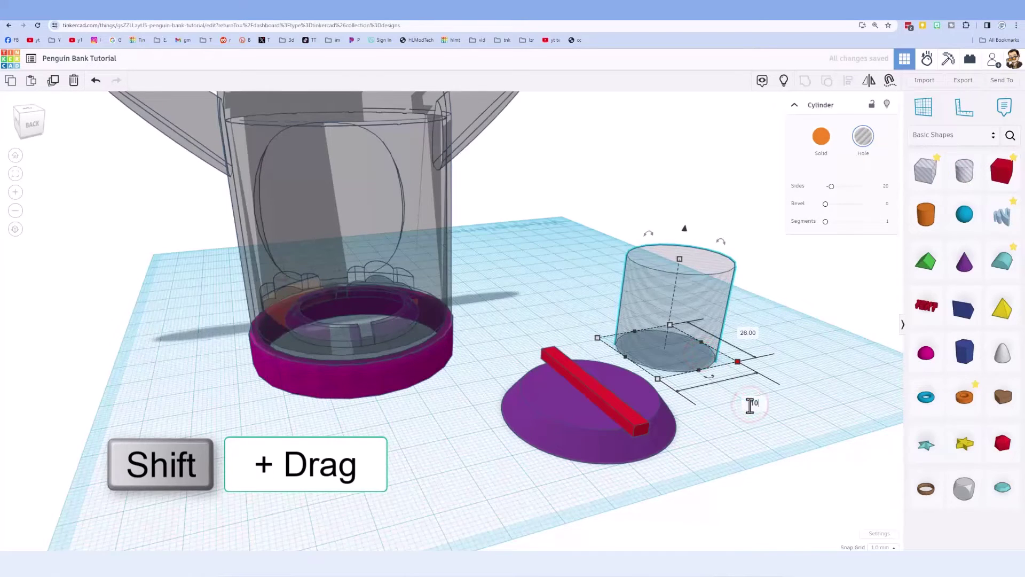
{"action": "key", "text": "Return"}
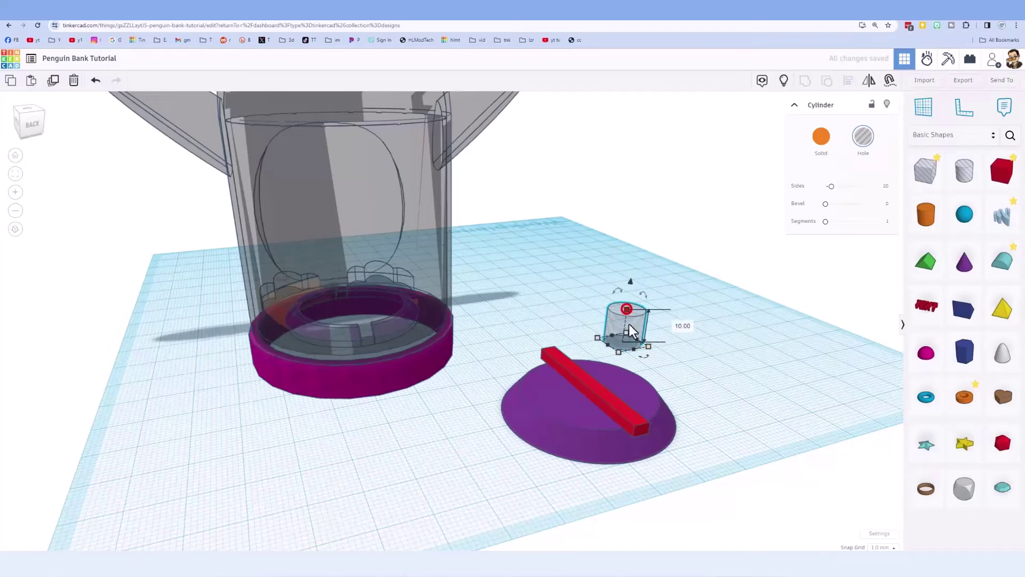
{"action": "left_click", "coordinate": [683, 327]}
{"action": "type", "text": "3"}
{"action": "key", "text": "Return"}
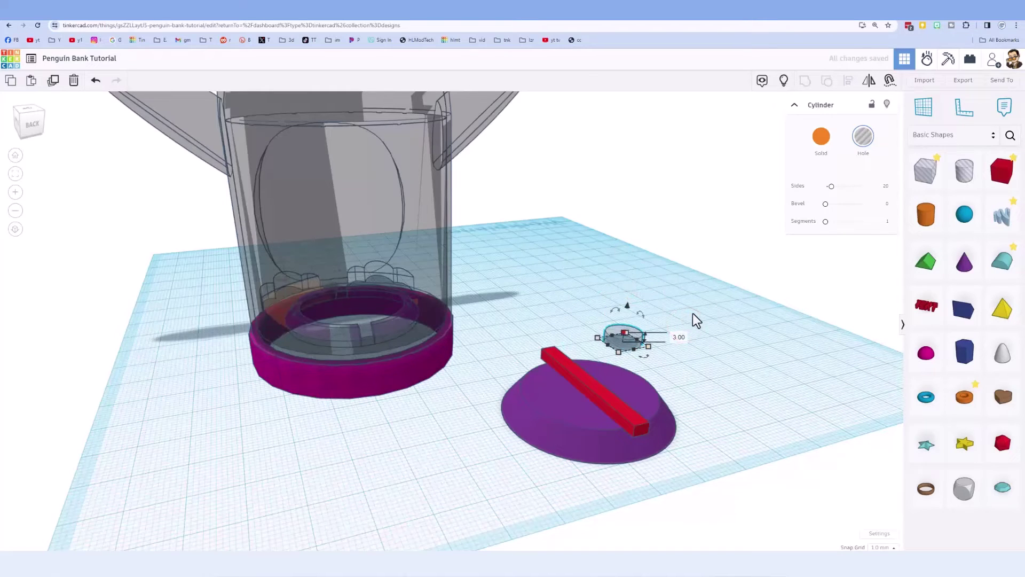
{"action": "left_click", "coordinate": [694, 314]}
{"action": "left_click", "coordinate": [631, 331]}
Duplicate the hole and align both holes centred on the purple base.
{"action": "key", "text": "ctrl+d"}
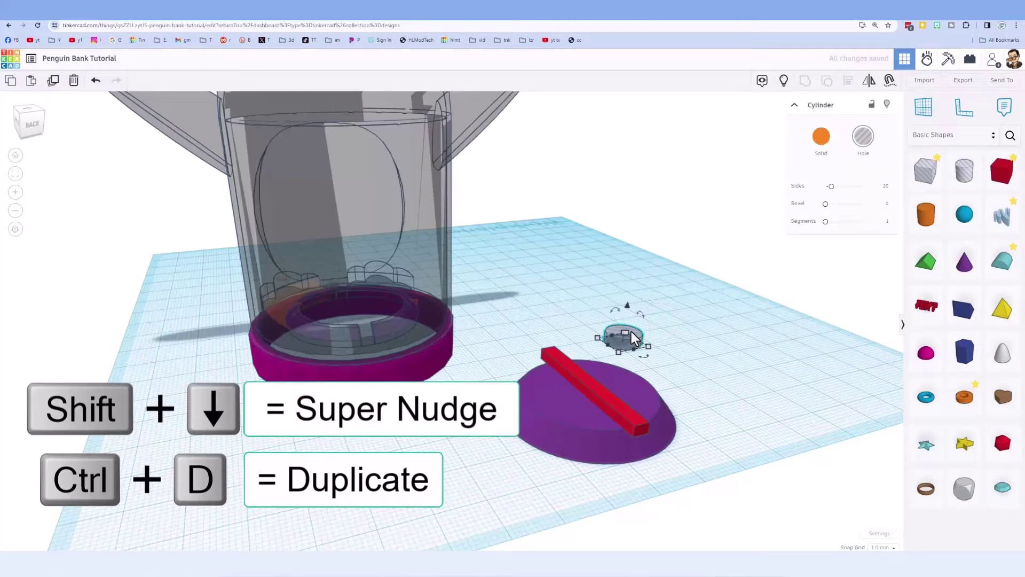
{"action": "key", "text": "shift+Down"}
{"action": "key", "text": "shift+Down"}
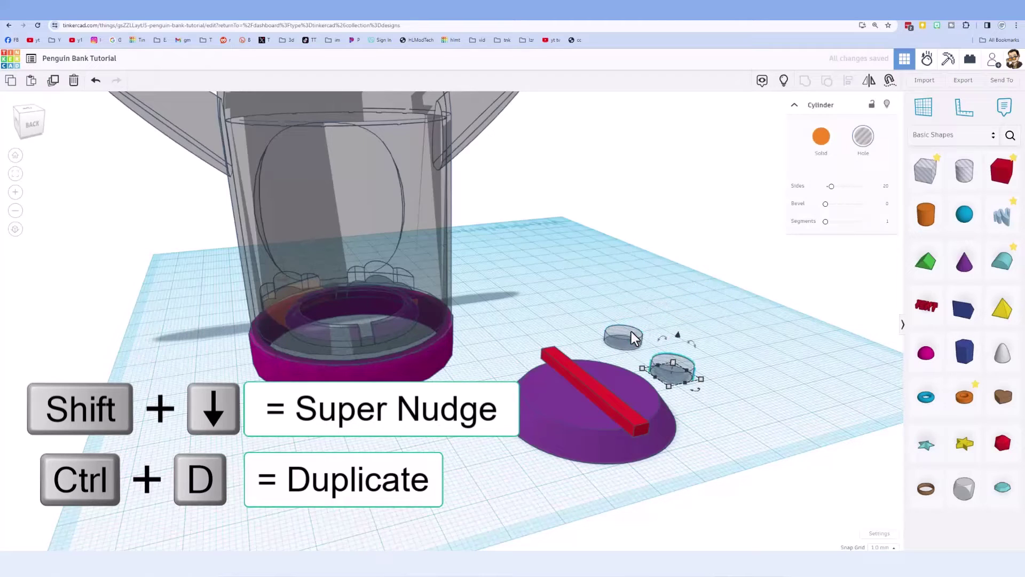
{"action": "left_click", "coordinate": [691, 327]}
{"action": "left_click_drag", "start_coordinate": [627, 355], "coordinate": [624, 356]}
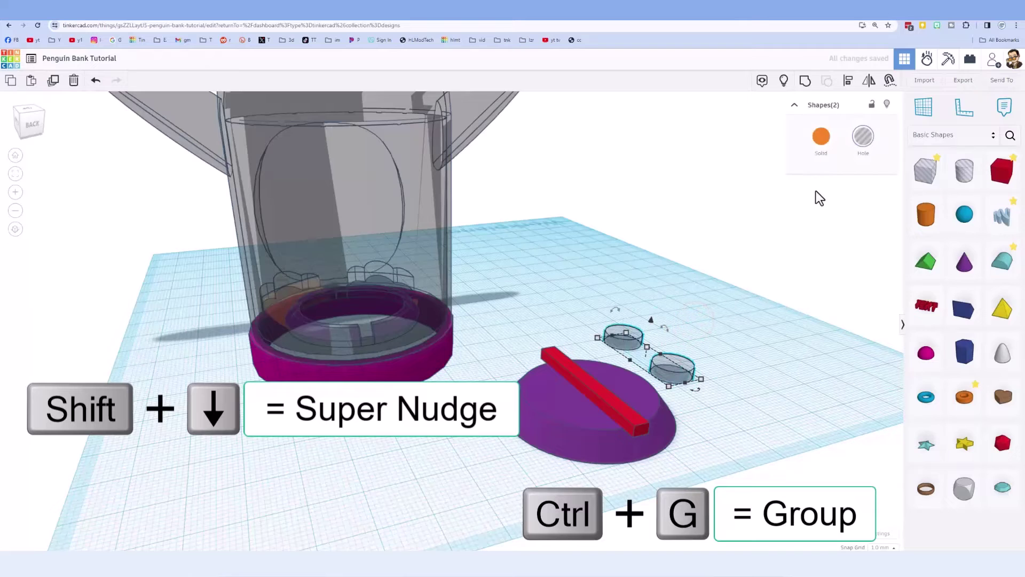
{"action": "left_click_drag", "start_coordinate": [682, 306], "coordinate": [578, 422]}
{"action": "key", "text": "l"}
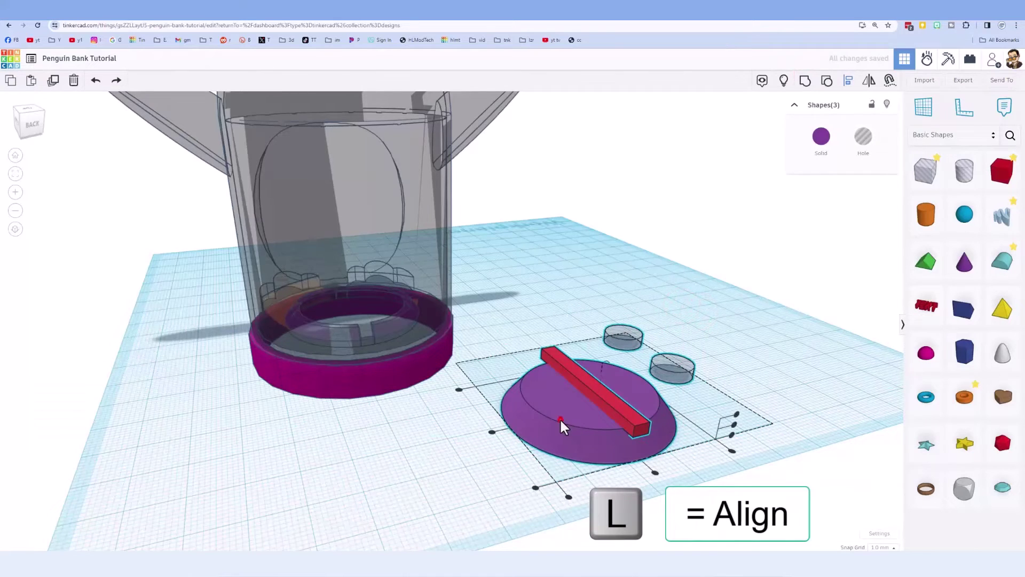
{"action": "left_click", "coordinate": [560, 418]}
{"action": "left_click", "coordinate": [491, 431]}
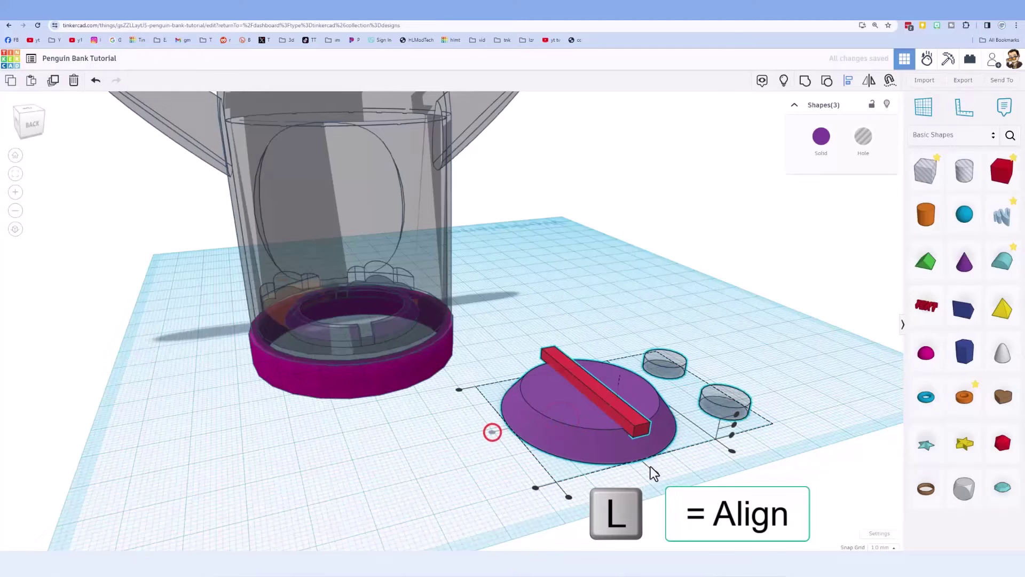
{"action": "left_click", "coordinate": [652, 474]}
Group the base, red bar and holes into one piece, then flip it to check and back.
{"action": "key", "text": "ctrl+g"}
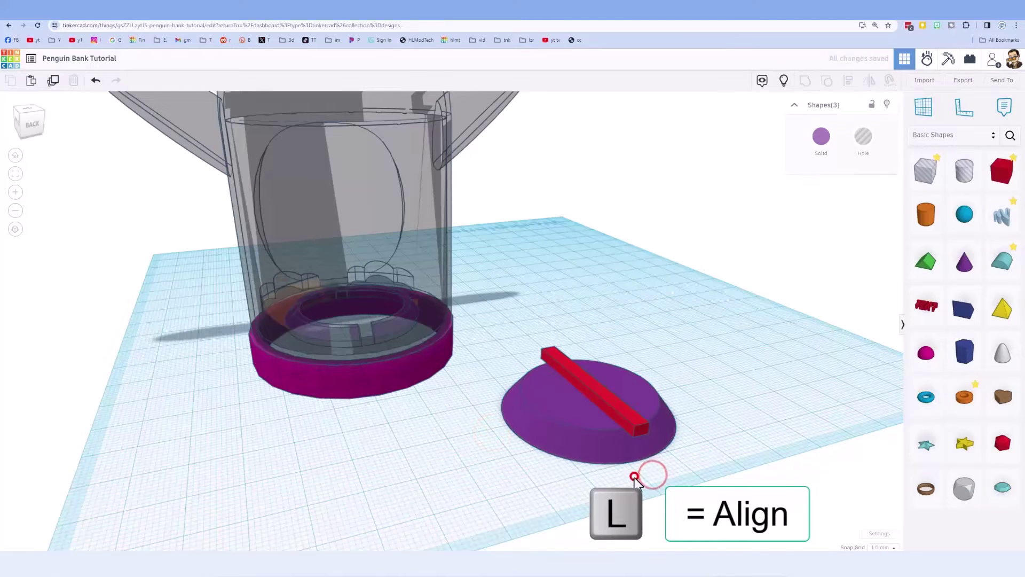
{"action": "left_click_drag", "start_coordinate": [598, 418], "coordinate": [562, 450]}
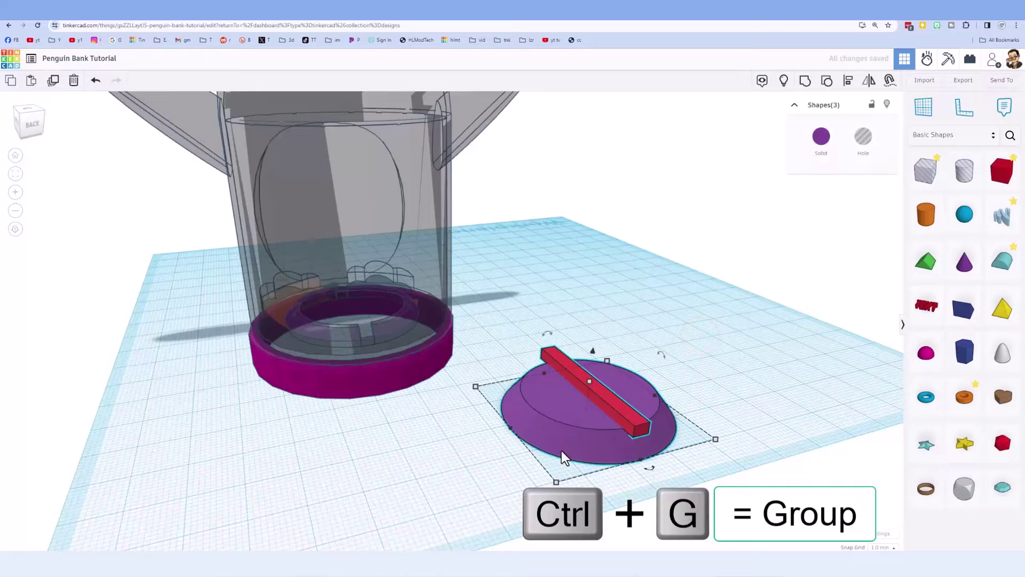
{"action": "key", "text": "ctrl+g"}
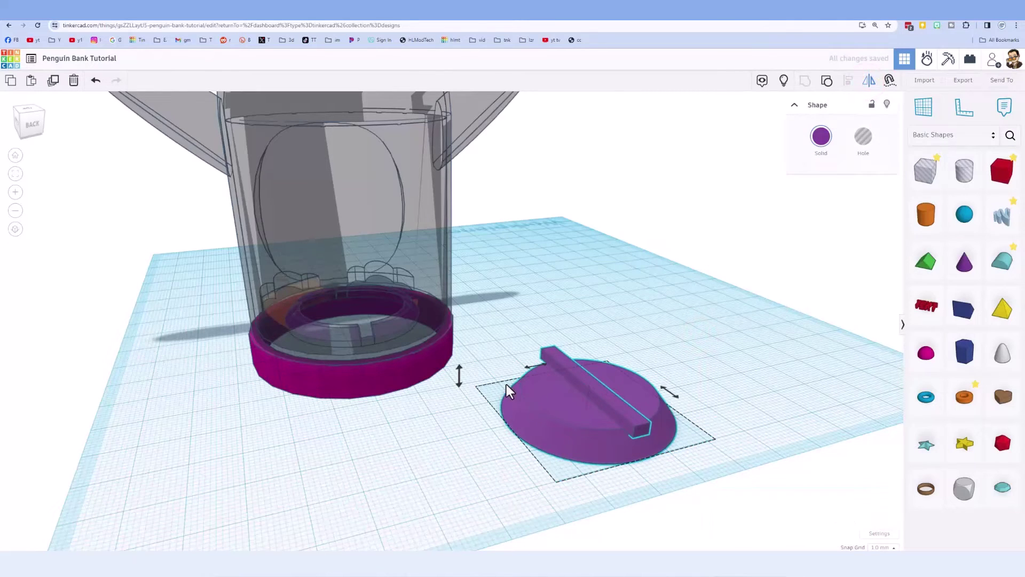
{"action": "left_click", "coordinate": [459, 376]}
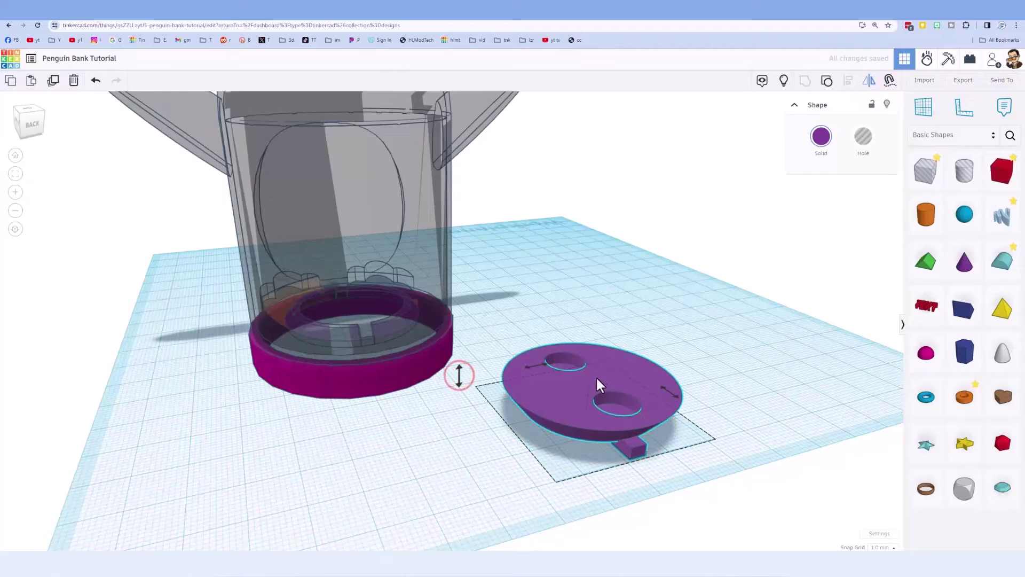
{"action": "right_click_drag", "start_coordinate": [561, 363], "coordinate": [587, 386]}
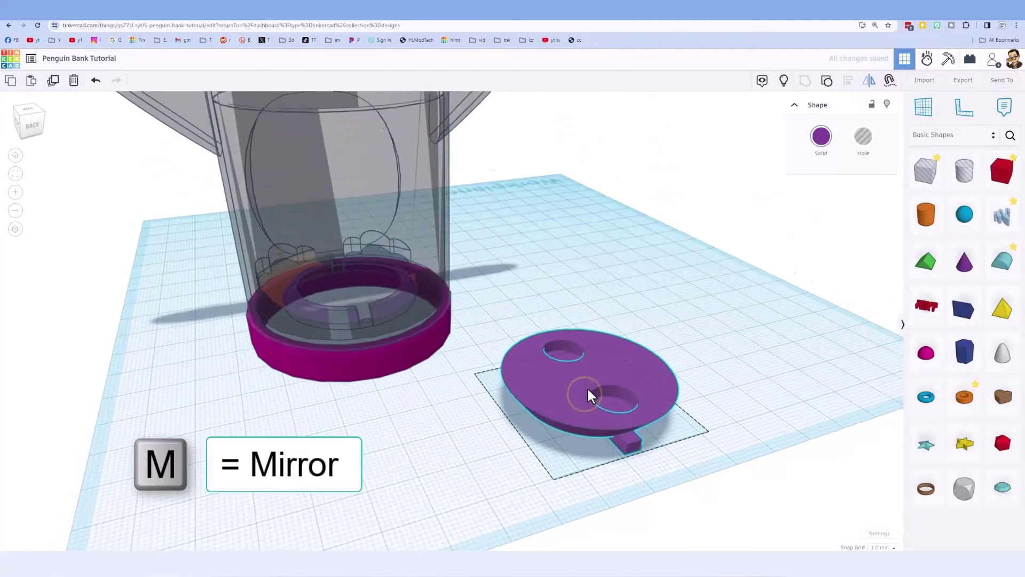
{"action": "key", "text": "m"}
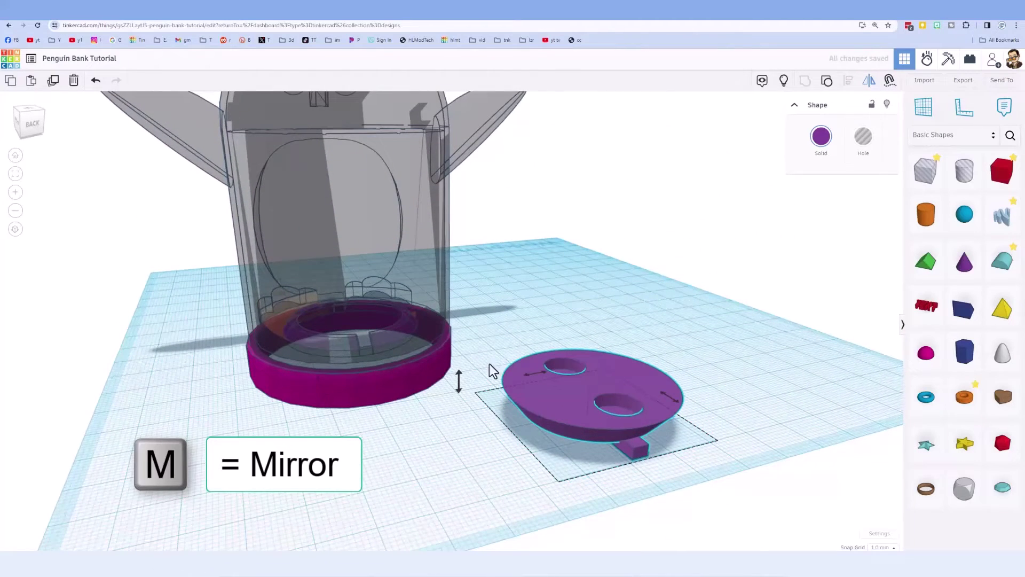
{"action": "left_click", "coordinate": [459, 378]}
Colour the grouped purple piece yellow.
{"action": "left_click", "coordinate": [487, 414]}
{"action": "left_click", "coordinate": [556, 414]}
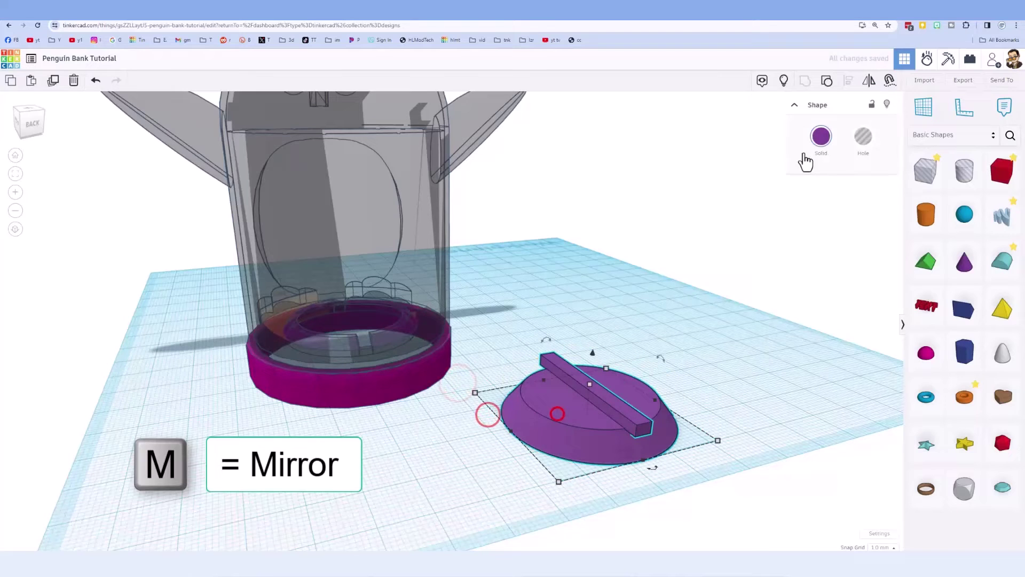
{"action": "left_click", "coordinate": [826, 142]}
{"action": "left_click", "coordinate": [761, 230]}
Centre the yellow lid inside the magenta ring and view the penguin's front.
{"action": "left_click", "coordinate": [537, 333]}
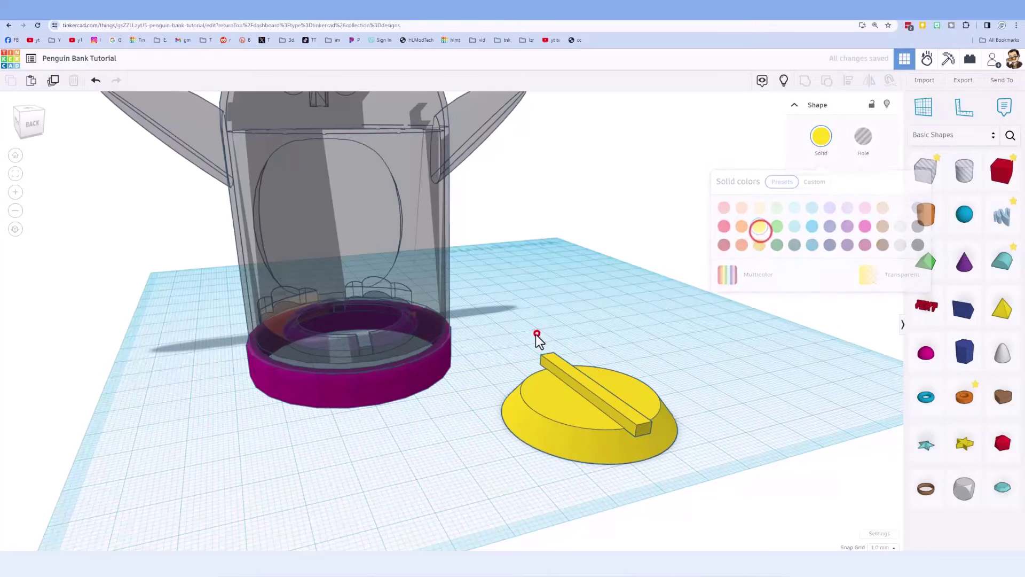
{"action": "left_click", "coordinate": [537, 417], "text": "shift"}
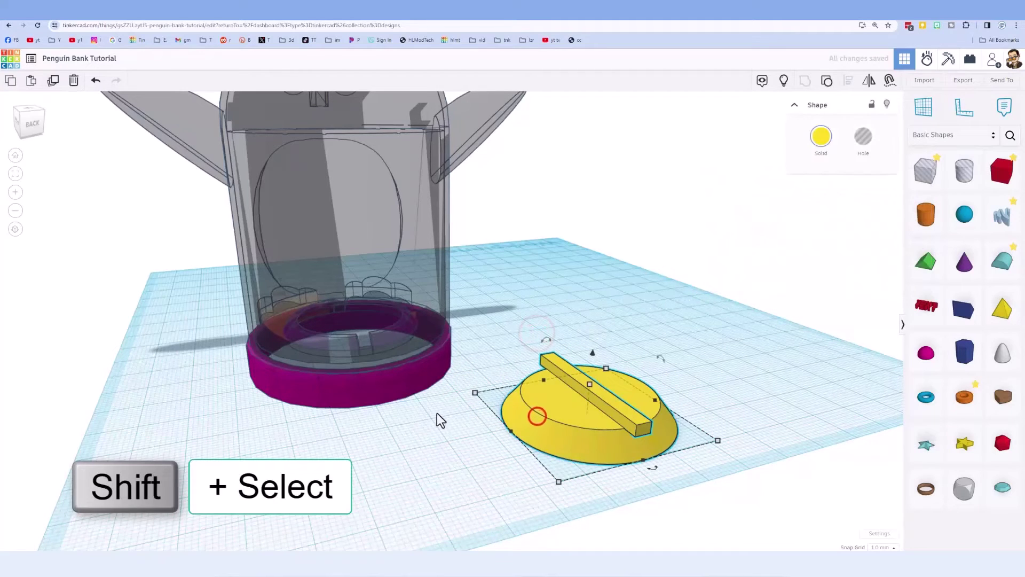
{"action": "left_click", "coordinate": [357, 402], "text": "shift"}
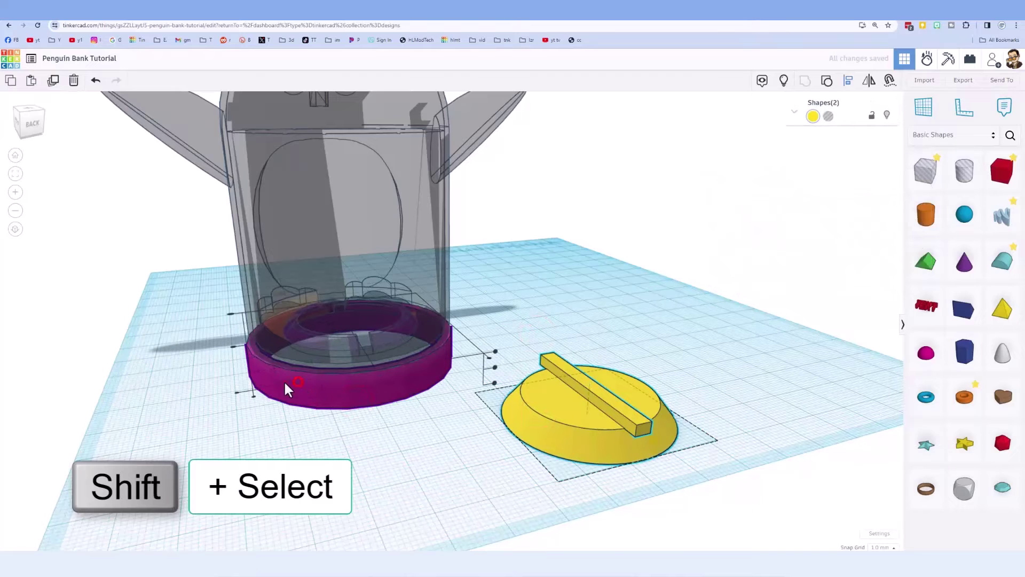
{"action": "left_click", "coordinate": [233, 346]}
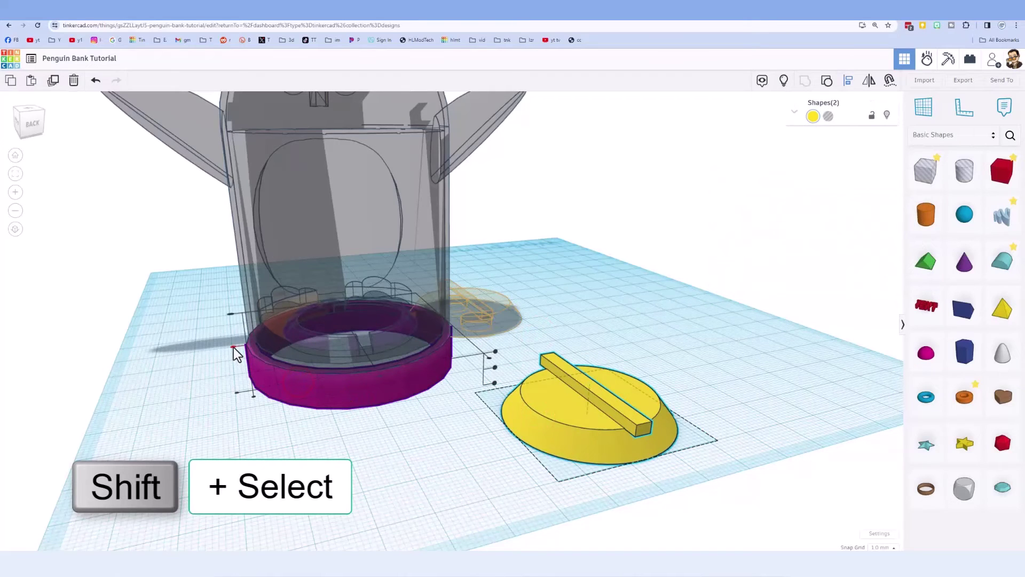
{"action": "left_click", "coordinate": [376, 383]}
{"action": "left_click", "coordinate": [390, 434]}
{"action": "scroll", "coordinate": [350, 317], "scroll_direction": "up", "scroll_amount": 2}
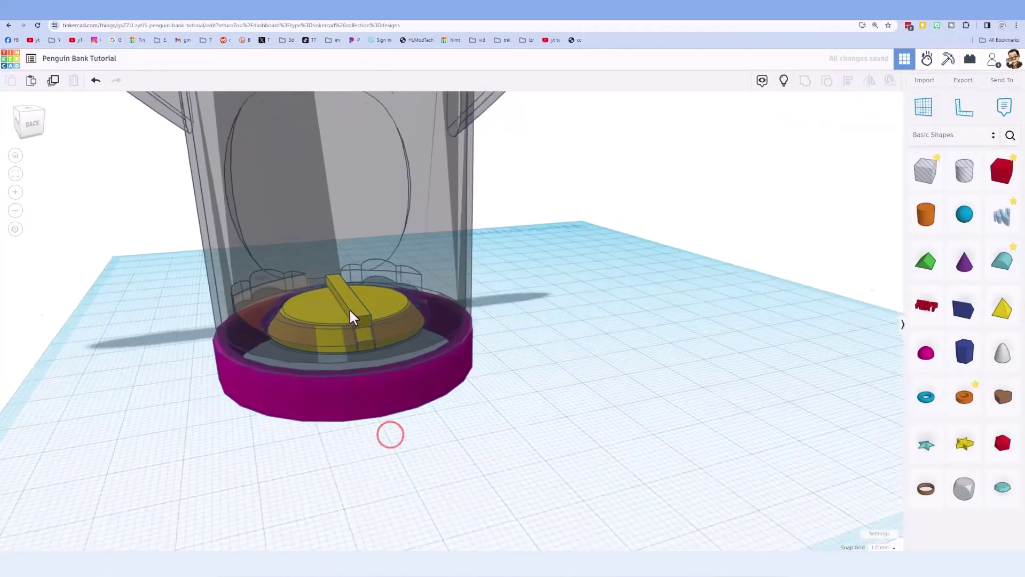
{"action": "scroll", "coordinate": [350, 315], "scroll_direction": "up", "scroll_amount": 5}
{"action": "right_click_drag", "start_coordinate": [368, 320], "coordinate": [384, 319]}
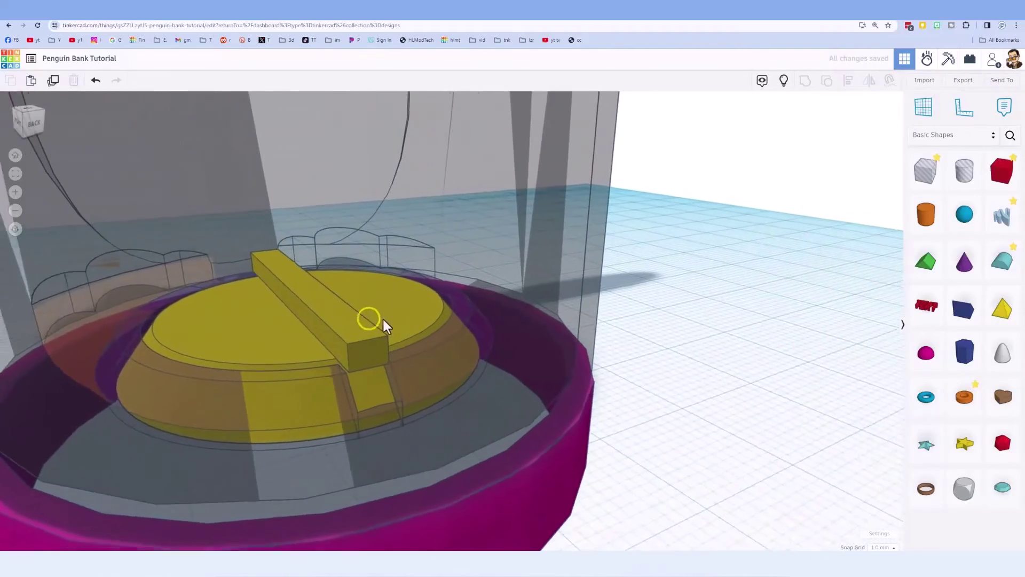
{"action": "scroll", "coordinate": [600, 350], "scroll_direction": "down", "scroll_amount": 5}
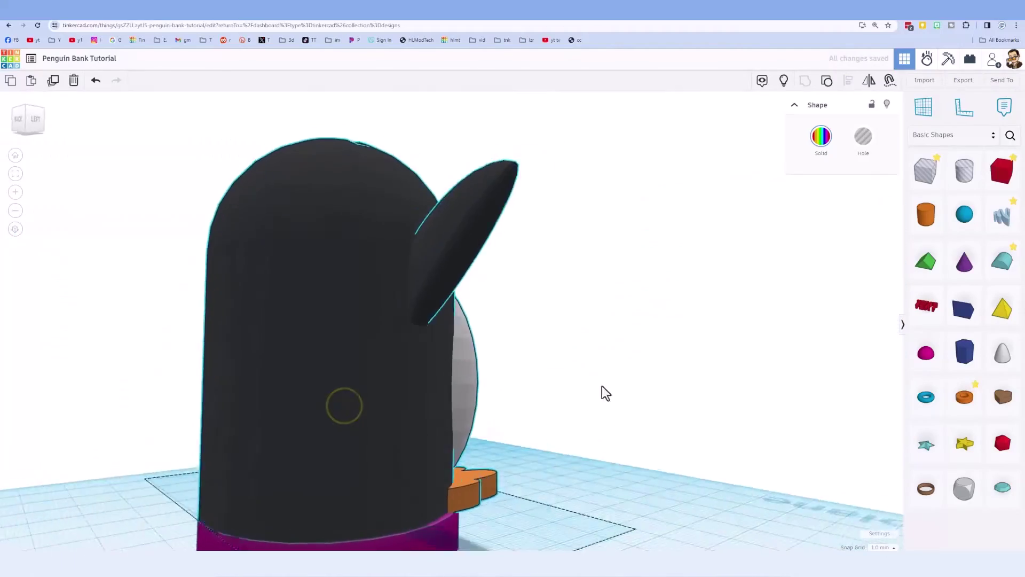
{"action": "right_click_drag", "start_coordinate": [601, 391], "coordinate": [304, 390]}
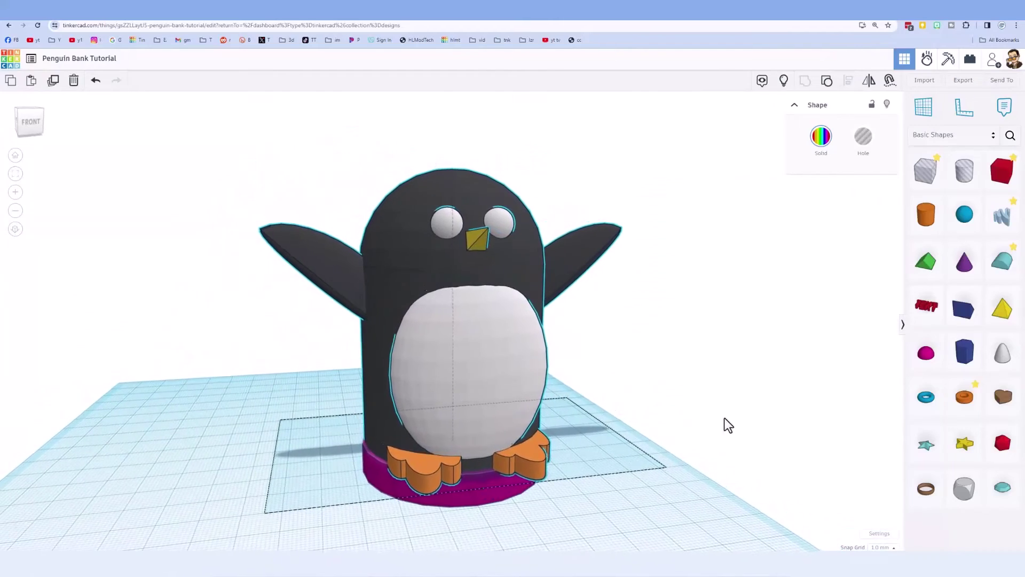
Pan the view to frame the finished penguin beside its opened-up body.
{"action": "middle_click_drag", "start_coordinate": [727, 425], "coordinate": [629, 438]}
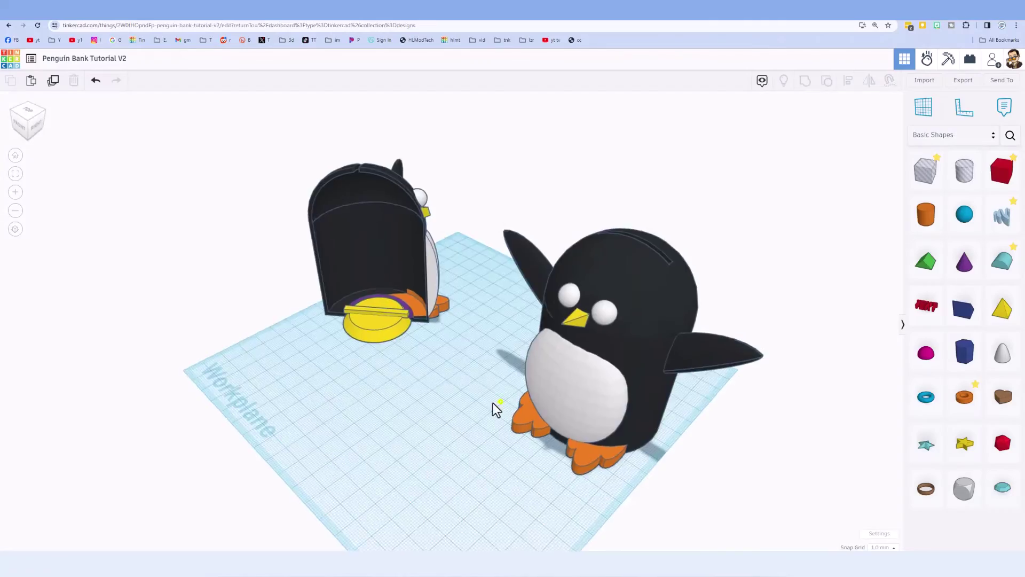
{"action": "right_click_drag", "start_coordinate": [493, 402], "coordinate": [356, 284]}
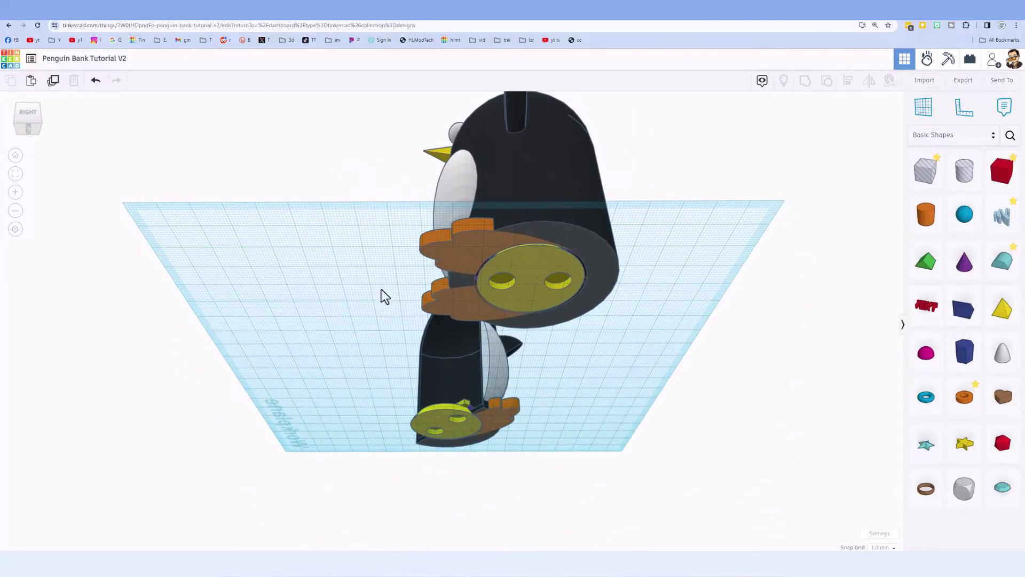
{"action": "right_click_drag", "start_coordinate": [297, 261], "coordinate": [513, 248]}
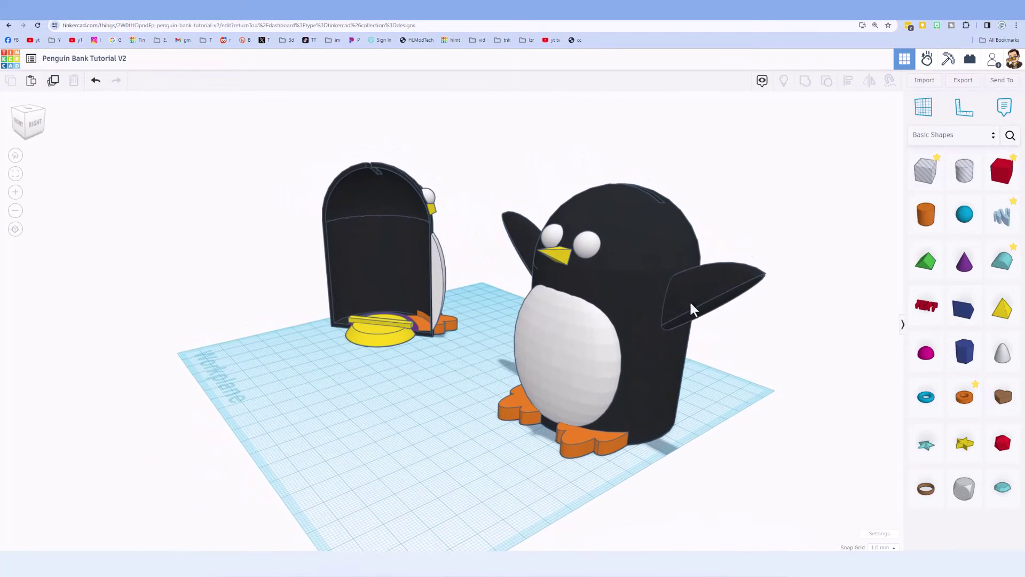
{"action": "right_click_drag", "start_coordinate": [552, 293], "coordinate": [380, 304]}
{"action": "right_click_drag", "start_coordinate": [366, 267], "coordinate": [428, 306]}
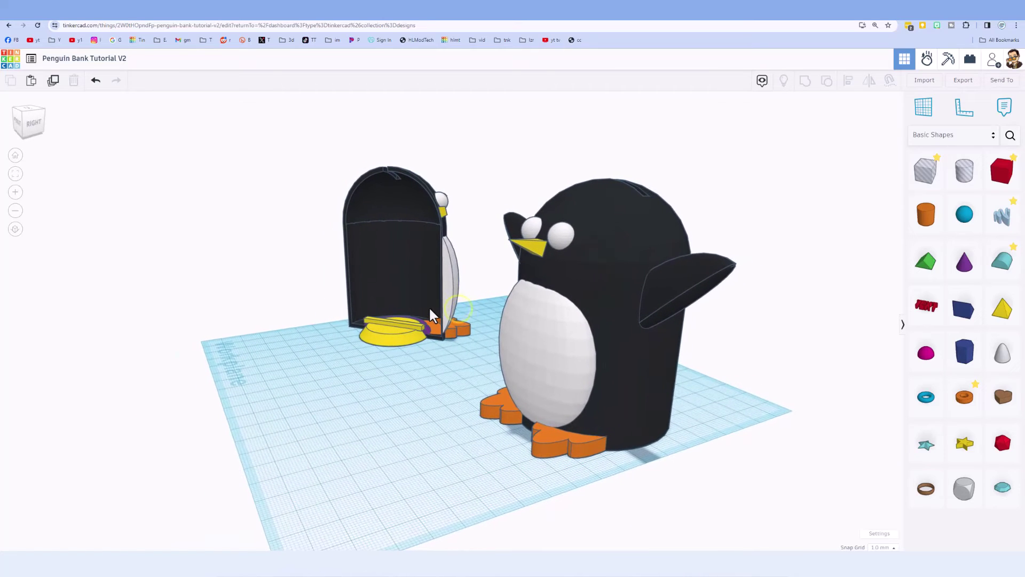
Add the Angler fish from Creatures & Characters > Animals to the workplane.
{"action": "left_click", "coordinate": [945, 136]}
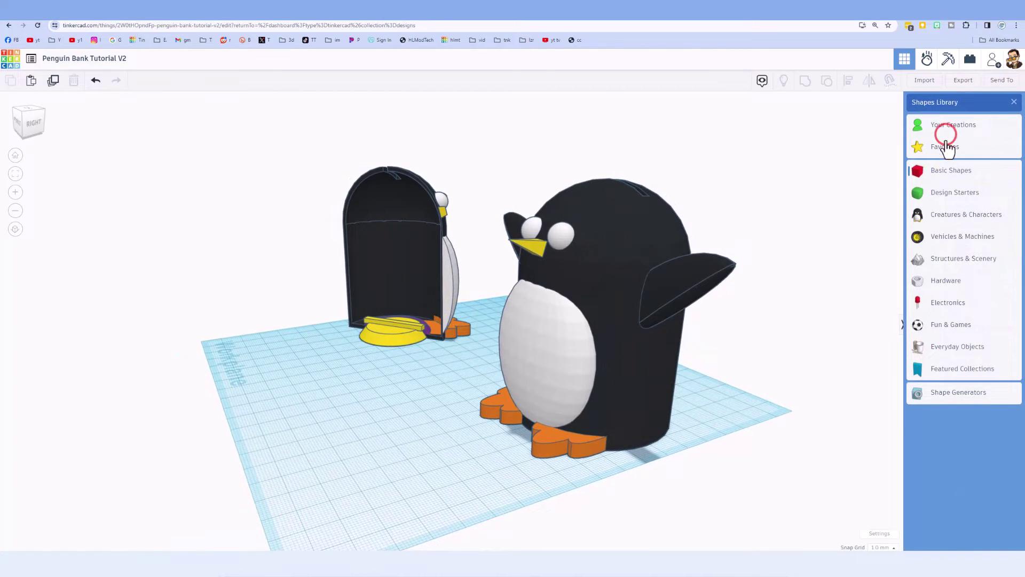
{"action": "left_click", "coordinate": [953, 216]}
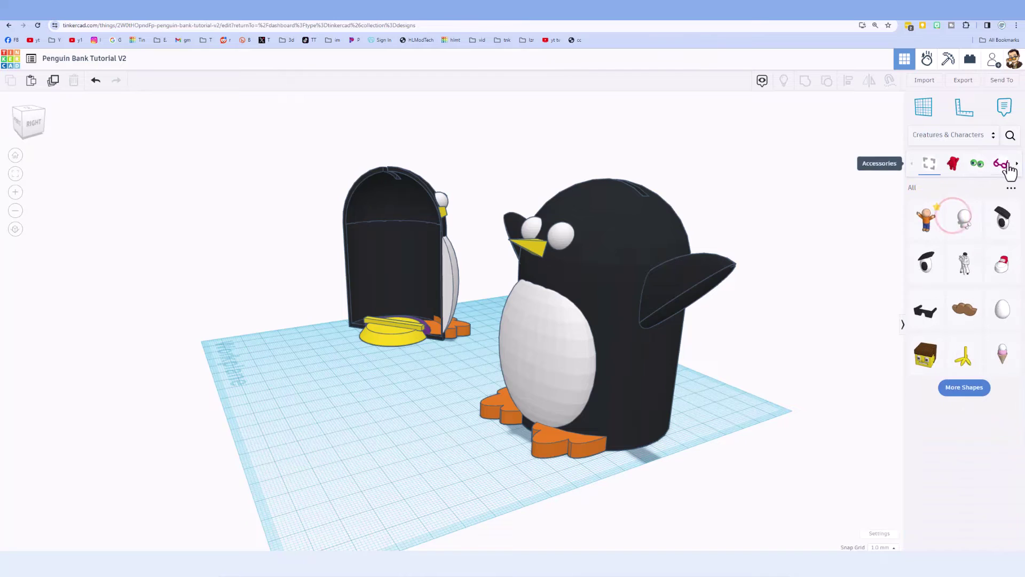
{"action": "left_click", "coordinate": [1013, 163]}
{"action": "left_click", "coordinate": [1000, 165]}
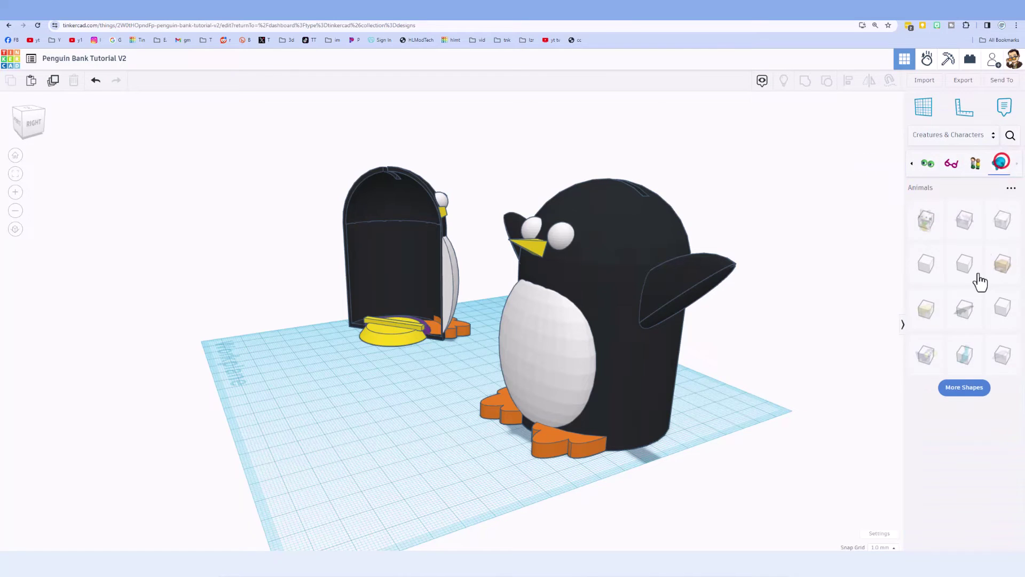
{"action": "scroll", "coordinate": [966, 400], "scroll_direction": "down", "scroll_amount": 2}
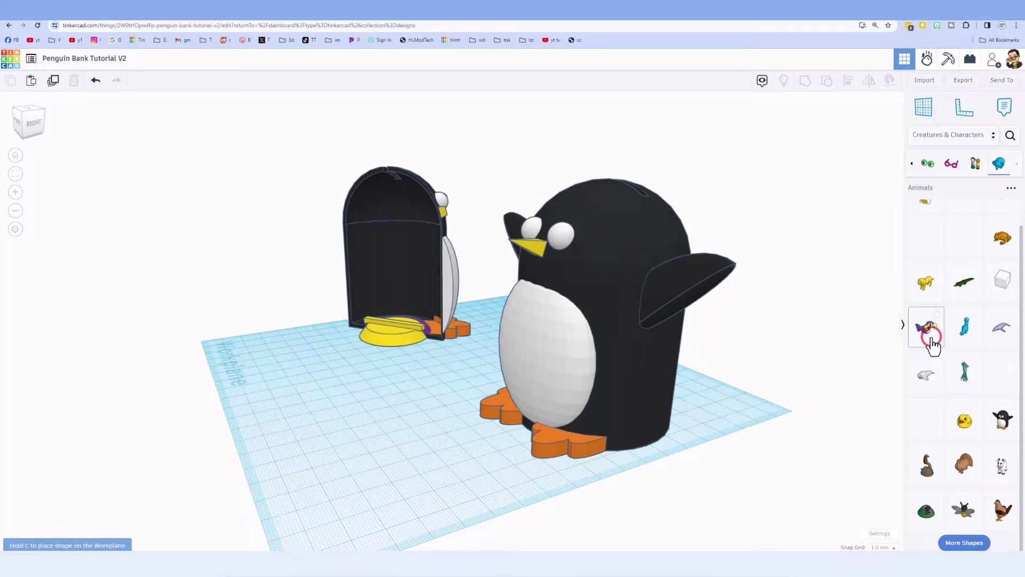
{"action": "left_click_drag", "start_coordinate": [932, 342], "coordinate": [383, 442]}
Look around the penguin parts from several angles, then undo to remove the fish.
{"action": "right_click_drag", "start_coordinate": [382, 442], "coordinate": [526, 382]}
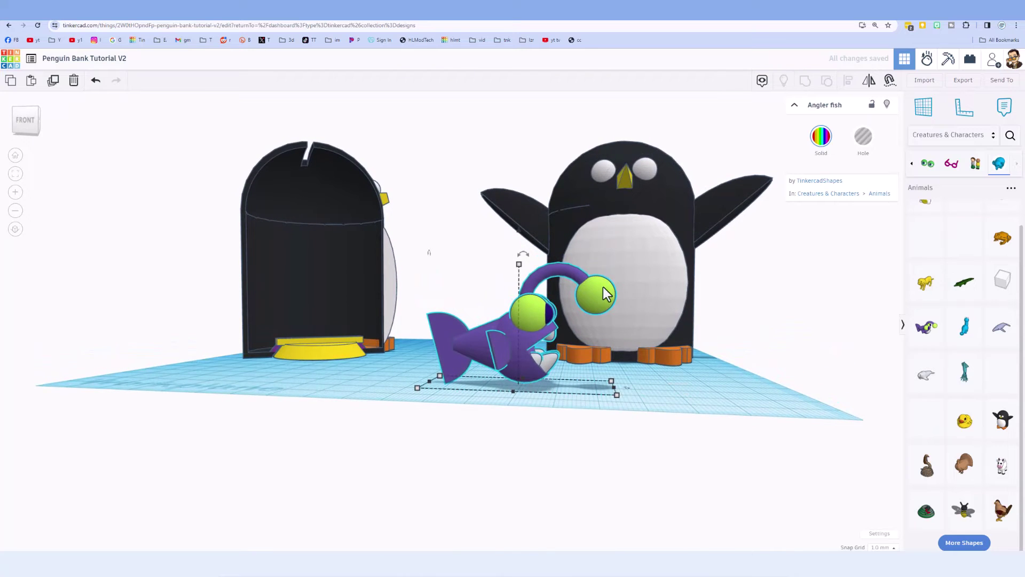
{"action": "right_click_drag", "start_coordinate": [591, 300], "coordinate": [498, 431]}
{"action": "scroll", "coordinate": [534, 432], "scroll_direction": "down", "scroll_amount": 3}
{"action": "left_click", "coordinate": [608, 425]}
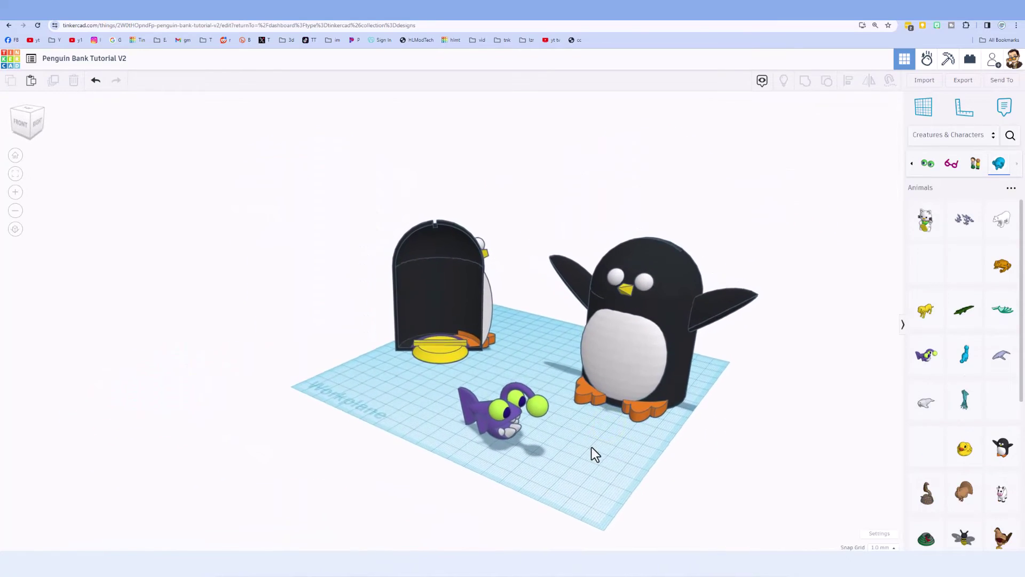
{"action": "right_click_drag", "start_coordinate": [590, 451], "coordinate": [690, 357]}
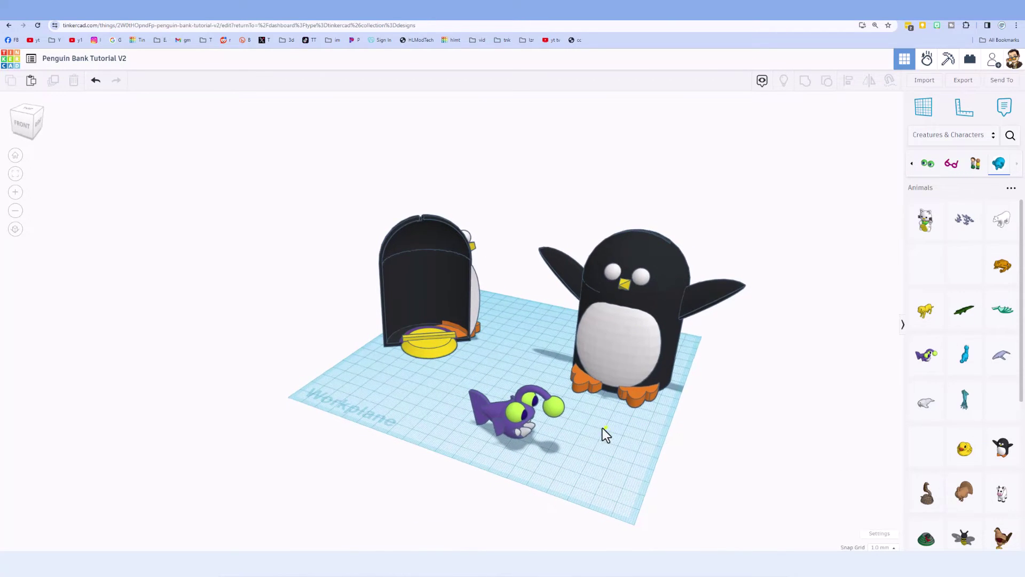
{"action": "mouse_move", "coordinate": [602, 427]}
{"action": "right_mouse_down"}
{"action": "mouse_move", "coordinate": [530, 410]}
{"action": "mouse_move", "coordinate": [473, 418]}
{"action": "mouse_move", "coordinate": [485, 431]}
{"action": "mouse_move", "coordinate": [505, 229]}
{"action": "mouse_move", "coordinate": [491, 218]}
{"action": "right_mouse_up"}
{"action": "key", "text": "ctrl+z"}
Select both shapes of the right penguin and export them as STL into Dropbox 3dmodeling.
{"action": "left_click_drag", "start_coordinate": [522, 346], "coordinate": [638, 467]}
{"action": "mouse_move", "coordinate": [581, 468]}
{"action": "right_mouse_down"}
{"action": "mouse_move", "coordinate": [594, 345]}
{"action": "mouse_move", "coordinate": [592, 419]}
{"action": "mouse_move", "coordinate": [573, 431]}
{"action": "right_mouse_up"}
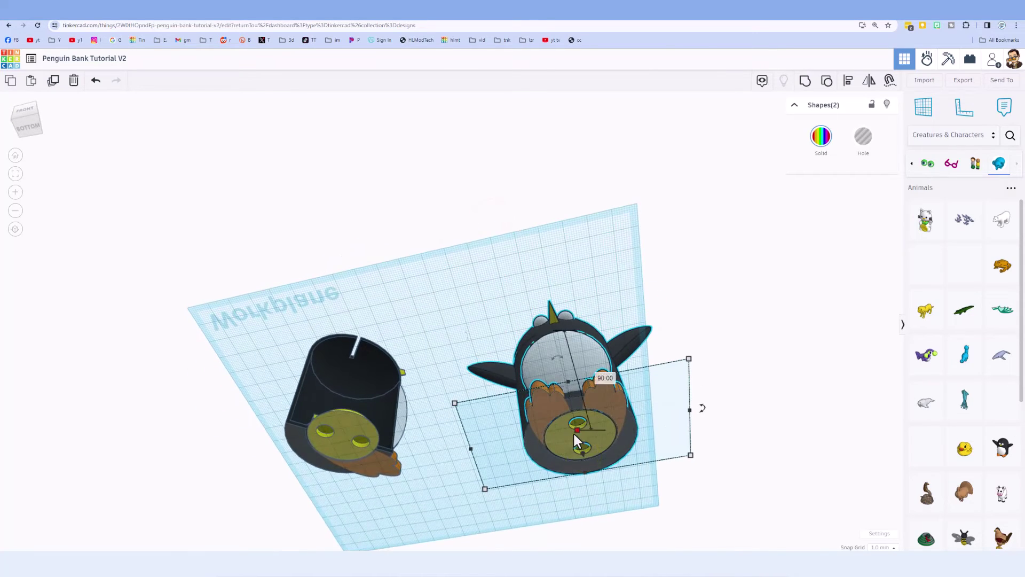
{"action": "right_click_drag", "start_coordinate": [621, 227], "coordinate": [621, 375]}
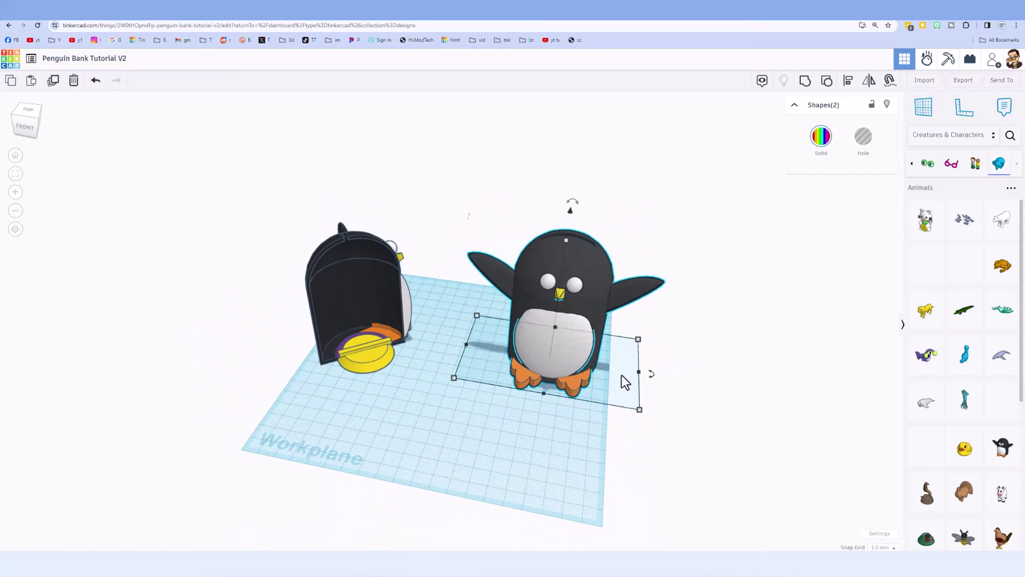
{"action": "left_click", "coordinate": [967, 85]}
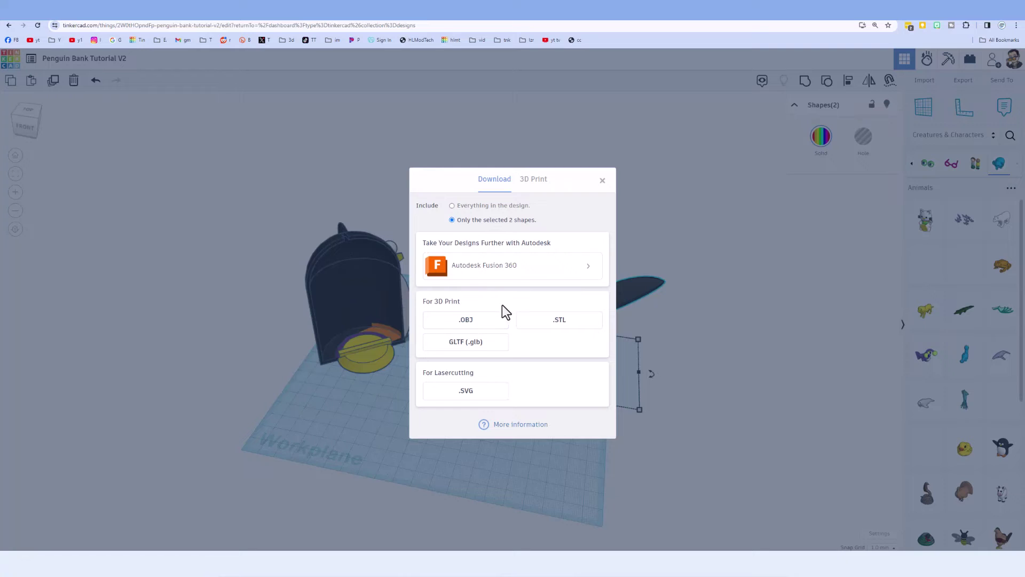
{"action": "left_click", "coordinate": [541, 320]}
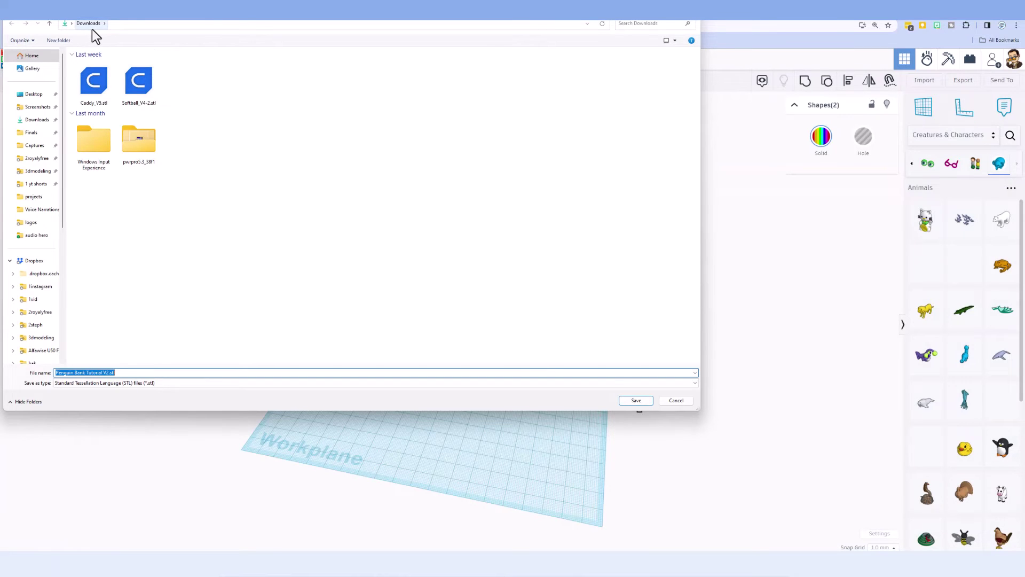
{"action": "left_click", "coordinate": [38, 171]}
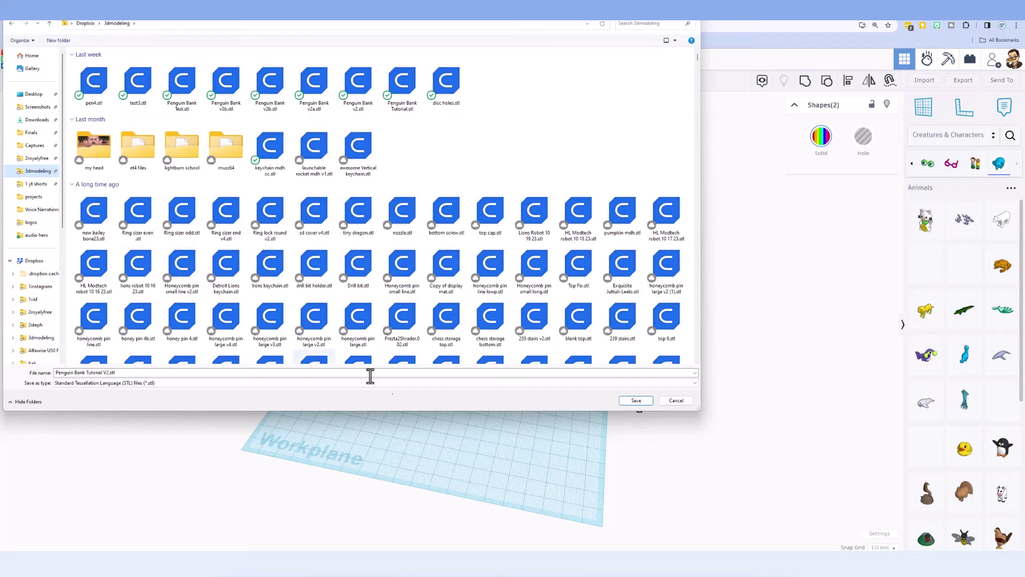
Save the STL file and set a custom light blue 97b9ff workspace background.
{"action": "left_click", "coordinate": [637, 401]}
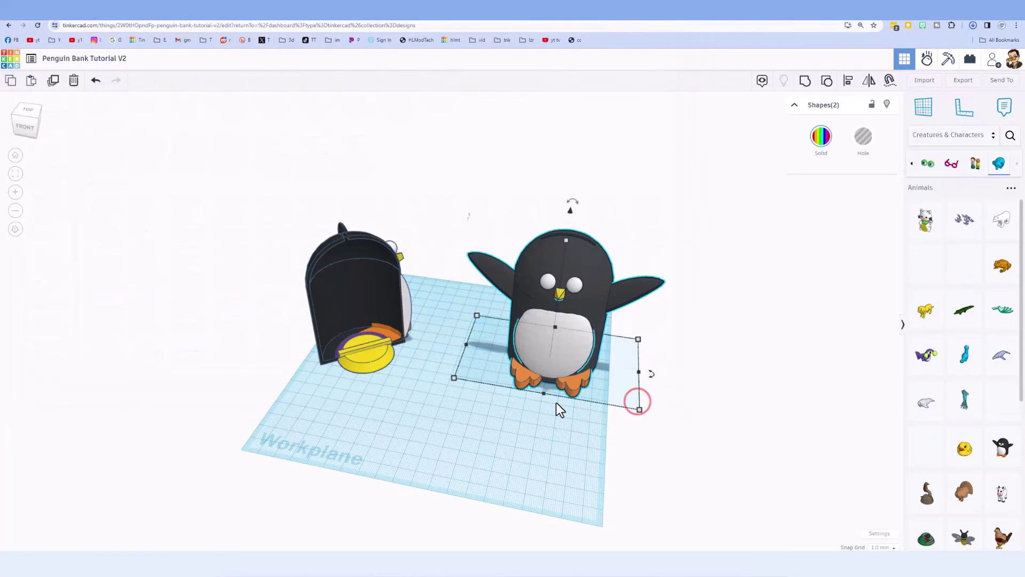
{"action": "mouse_move", "coordinate": [556, 403]}
{"action": "right_mouse_down"}
{"action": "mouse_move", "coordinate": [533, 398]}
{"action": "mouse_move", "coordinate": [581, 393]}
{"action": "mouse_move", "coordinate": [550, 399]}
{"action": "right_mouse_up"}
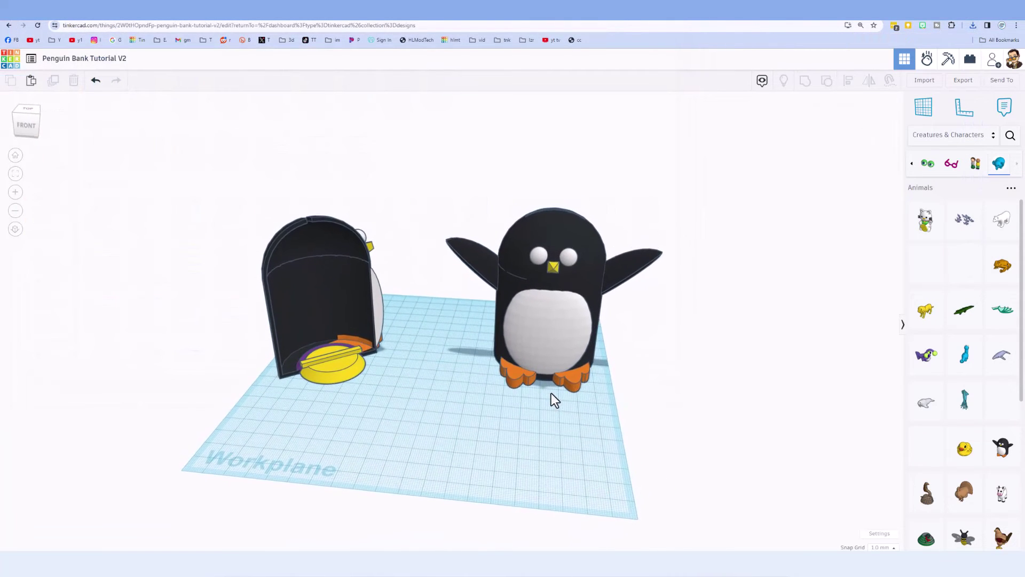
{"action": "left_click", "coordinate": [871, 533]}
{"action": "left_click", "coordinate": [594, 208]}
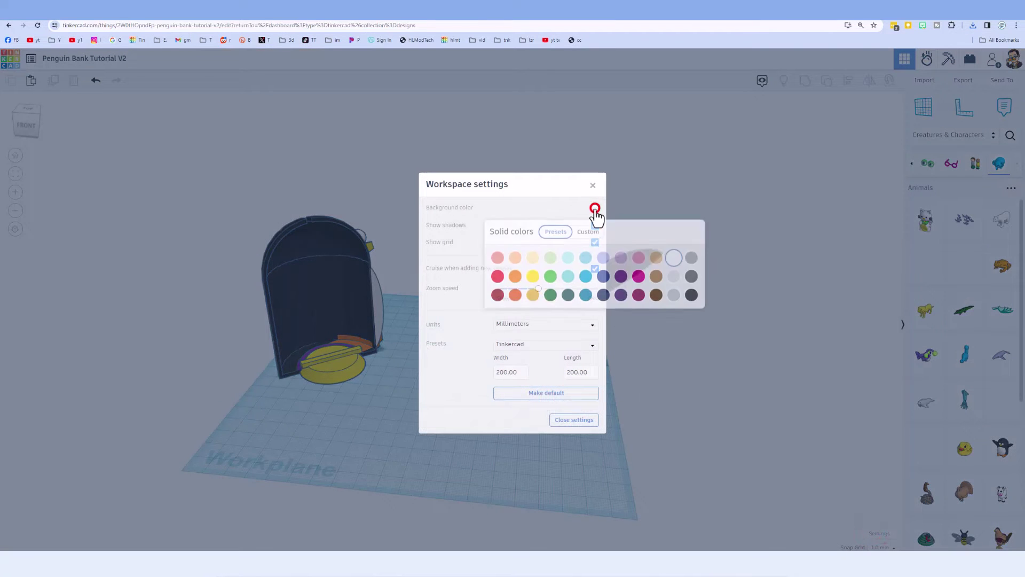
{"action": "left_click", "coordinate": [587, 233]}
{"action": "left_click_drag", "start_coordinate": [522, 331], "coordinate": [505, 343]}
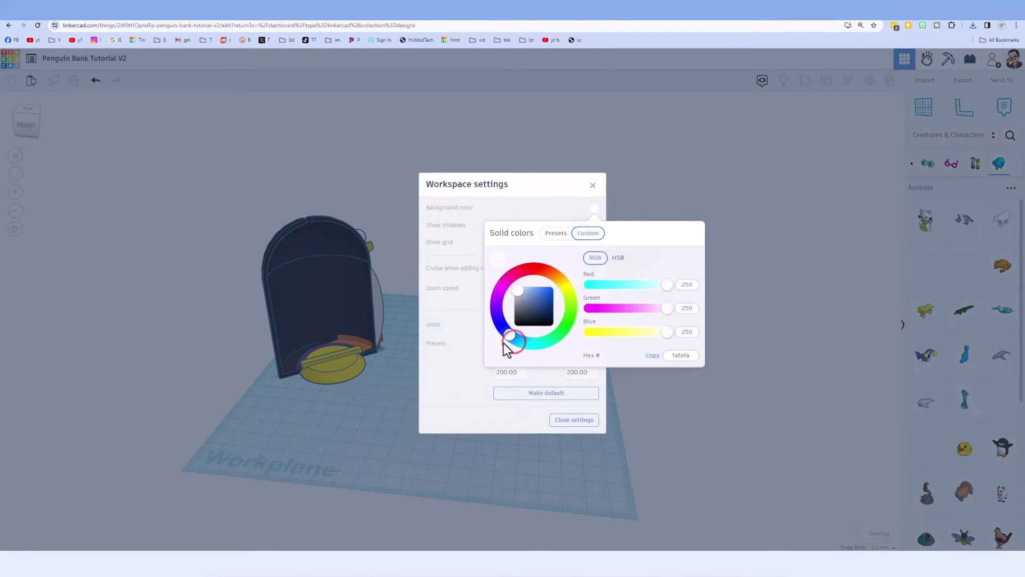
{"action": "left_click_drag", "start_coordinate": [533, 292], "coordinate": [530, 290]}
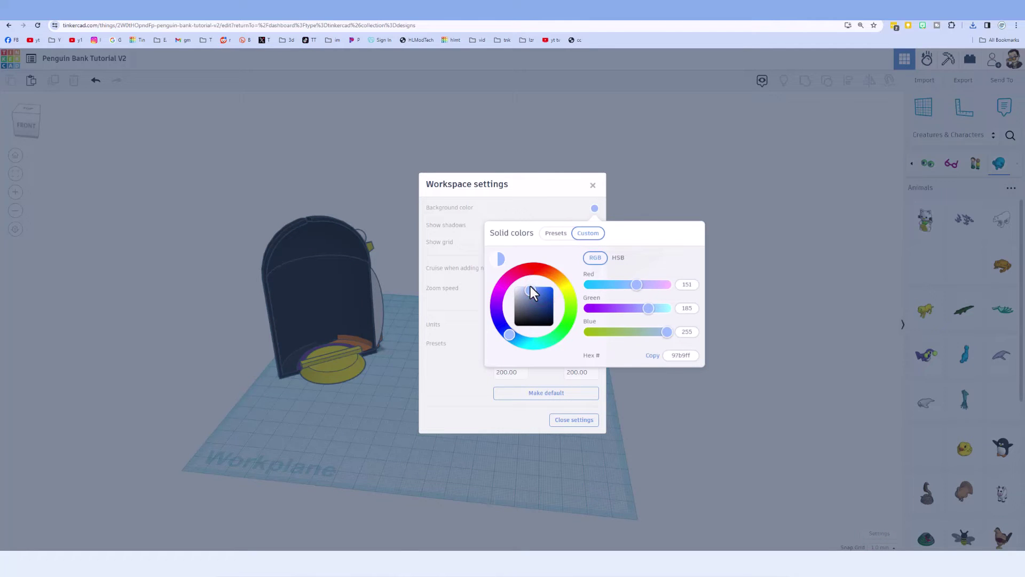
{"action": "left_click", "coordinate": [451, 372]}
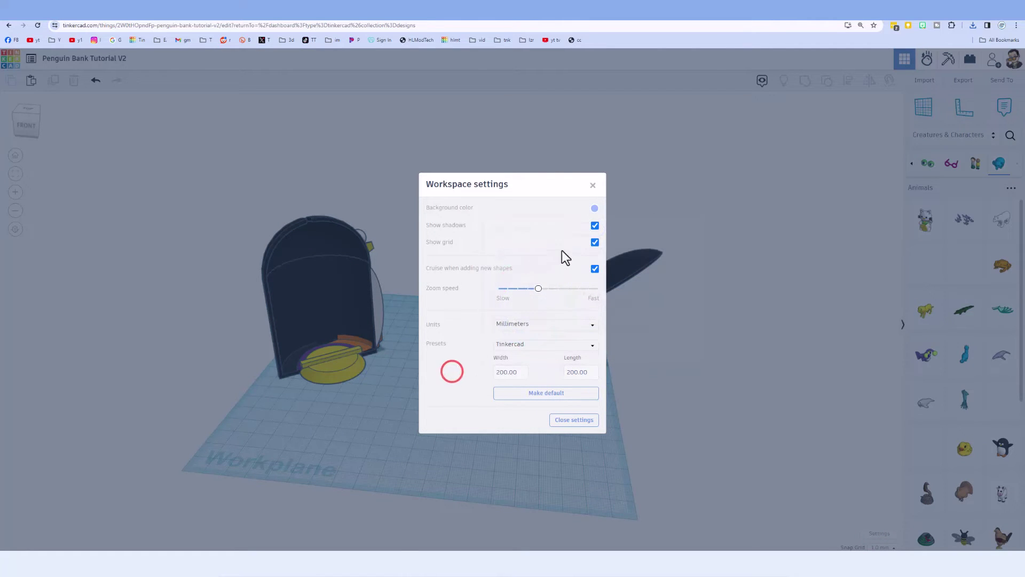
Hide the workplane grid and close the workspace settings.
{"action": "left_click", "coordinate": [596, 242]}
{"action": "left_click", "coordinate": [460, 467]}
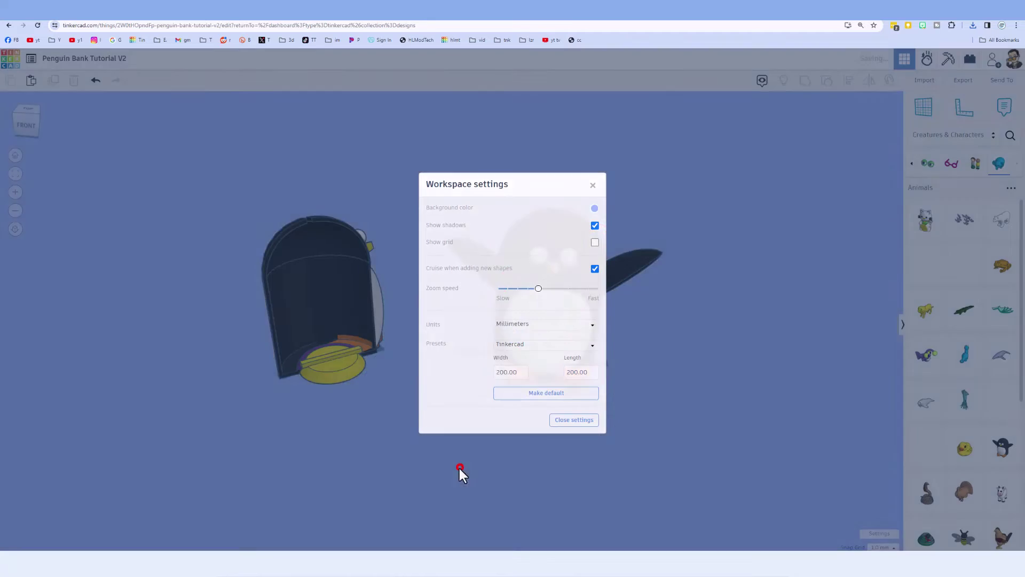
{"action": "right_click_drag", "start_coordinate": [434, 436], "coordinate": [393, 421]}
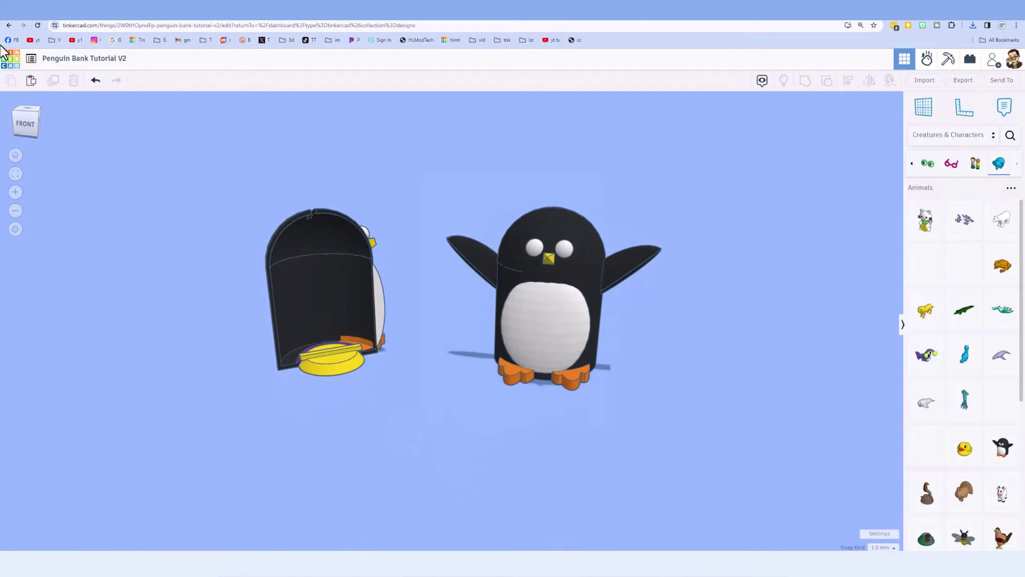
Open Penguin Bank Tutorial V2's properties and add the tags 3d print, penguin and bank.
{"action": "left_click", "coordinate": [14, 63]}
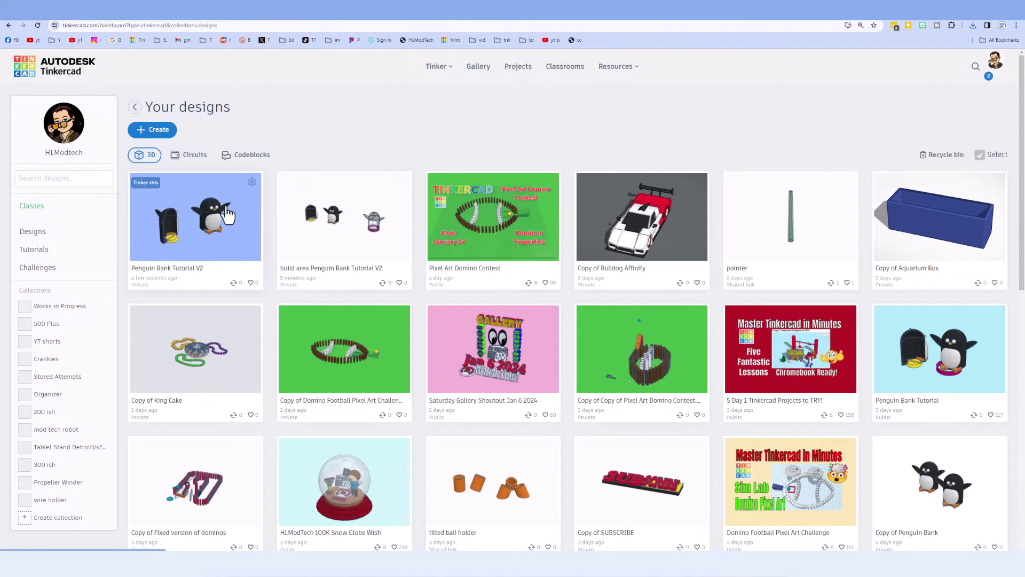
{"action": "left_click", "coordinate": [252, 182]}
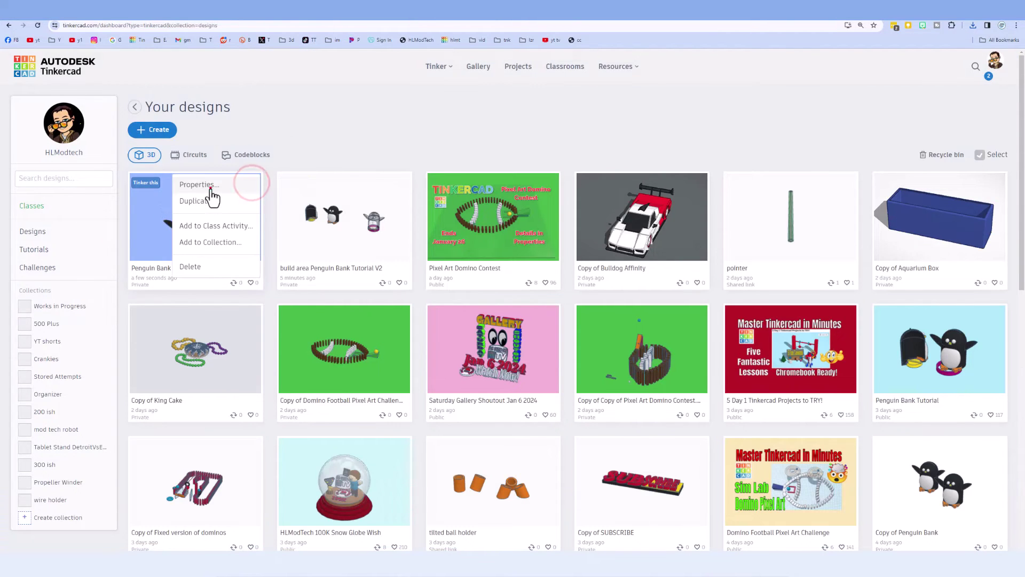
{"action": "left_click", "coordinate": [199, 185]}
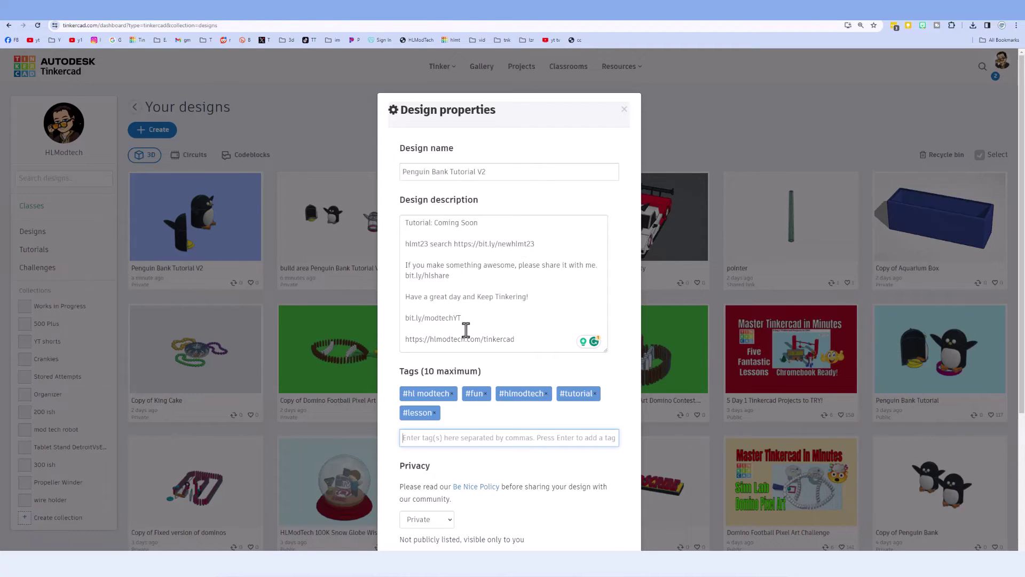
{"action": "scroll", "coordinate": [466, 337], "scroll_direction": "down", "scroll_amount": 1}
{"action": "left_click", "coordinate": [447, 403]}
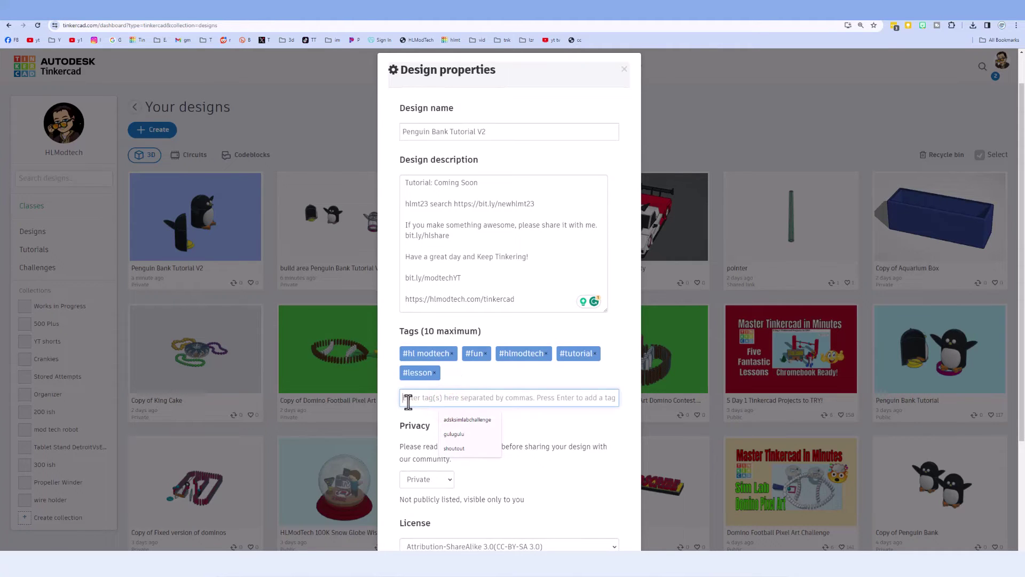
{"action": "type", "text": "3d print, penguin, bank"}
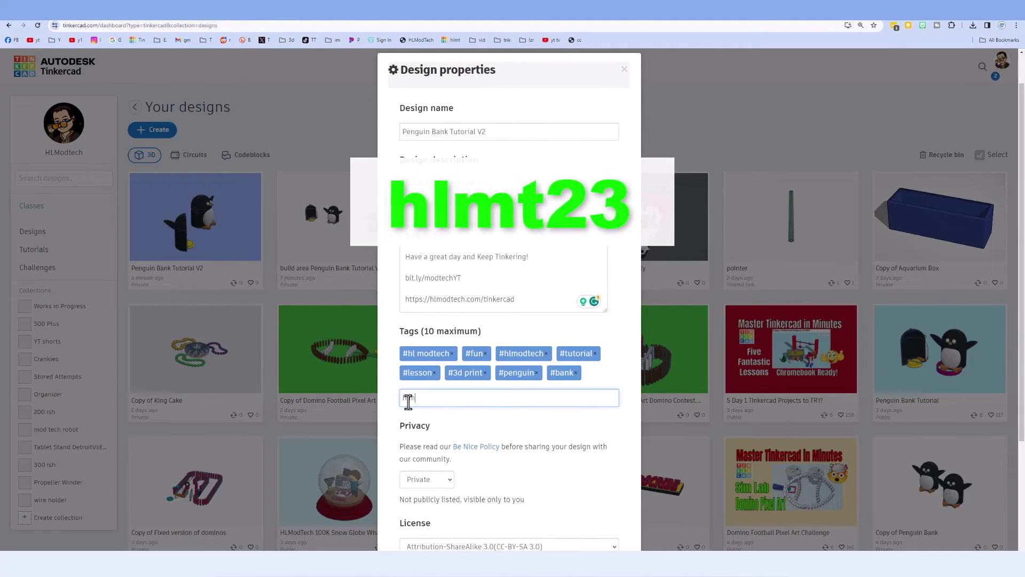
{"action": "type", "text": "t23"}
{"action": "key", "text": "Return"}
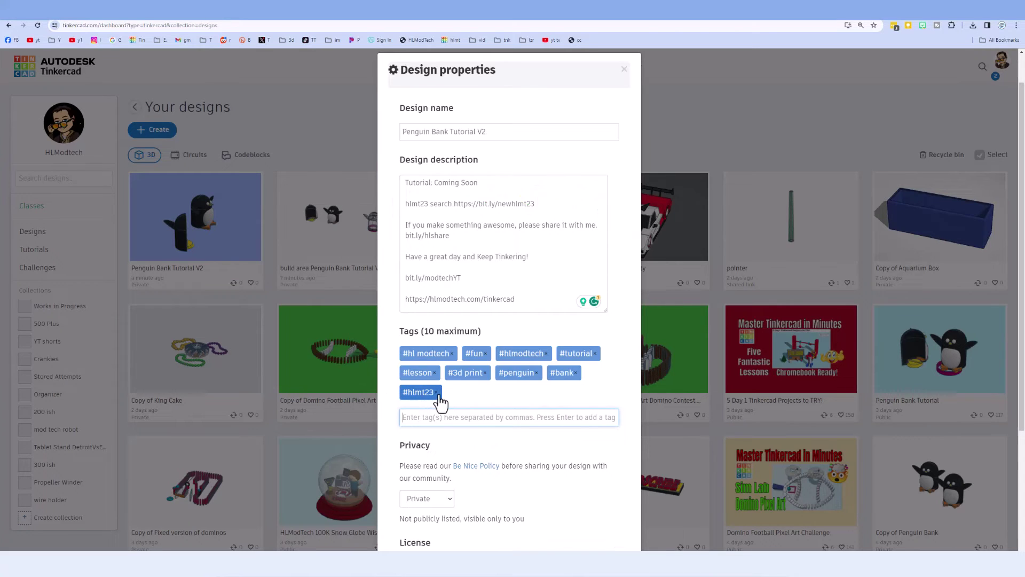
{"action": "left_click", "coordinate": [436, 392]}
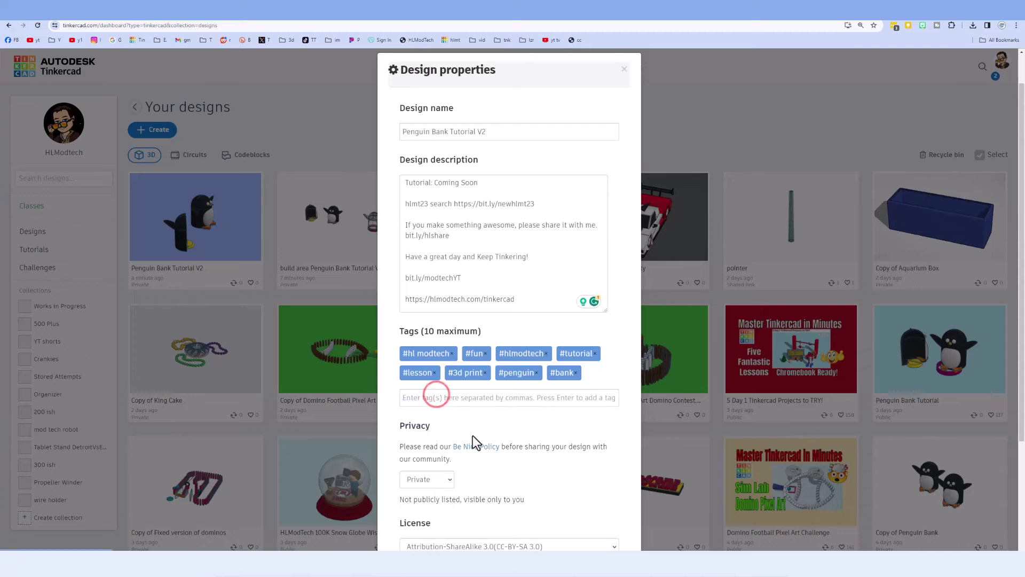
Make the design Public under the Attribution-NoDerivs 3.0 license and save the changes.
{"action": "left_click", "coordinate": [432, 481]}
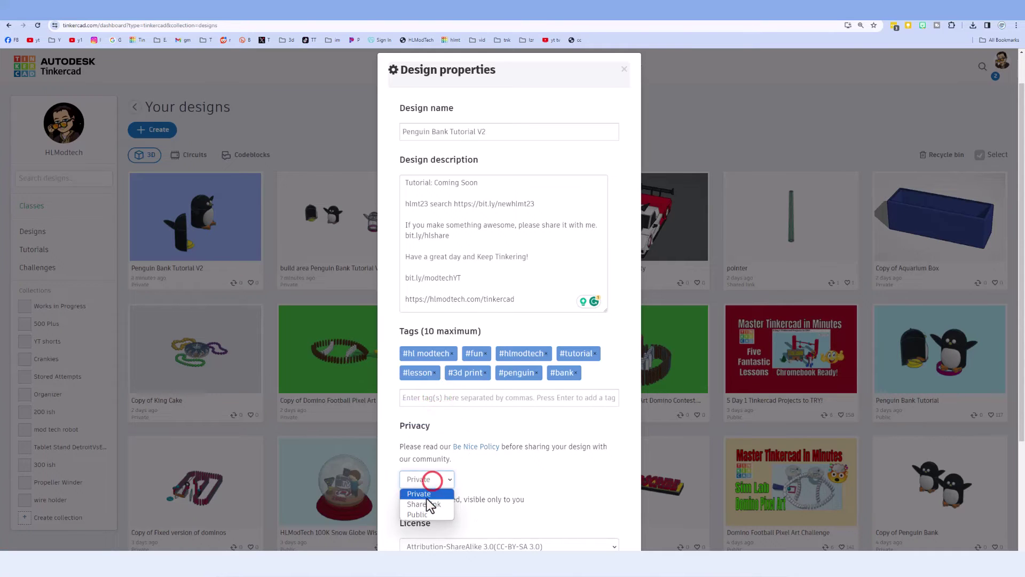
{"action": "left_click", "coordinate": [422, 514]}
{"action": "scroll", "coordinate": [488, 422], "scroll_direction": "down", "scroll_amount": 3}
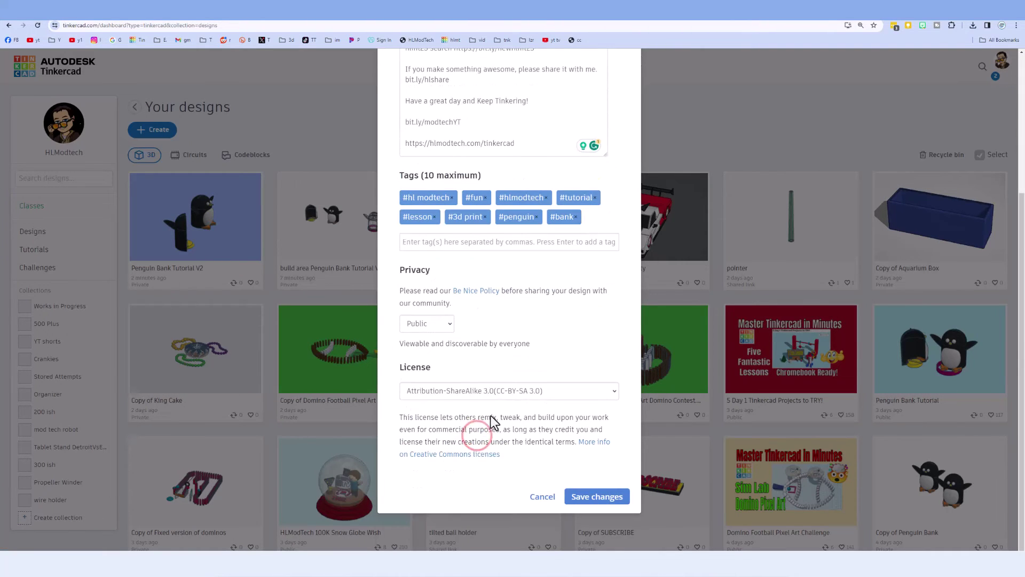
{"action": "left_click", "coordinate": [459, 390]}
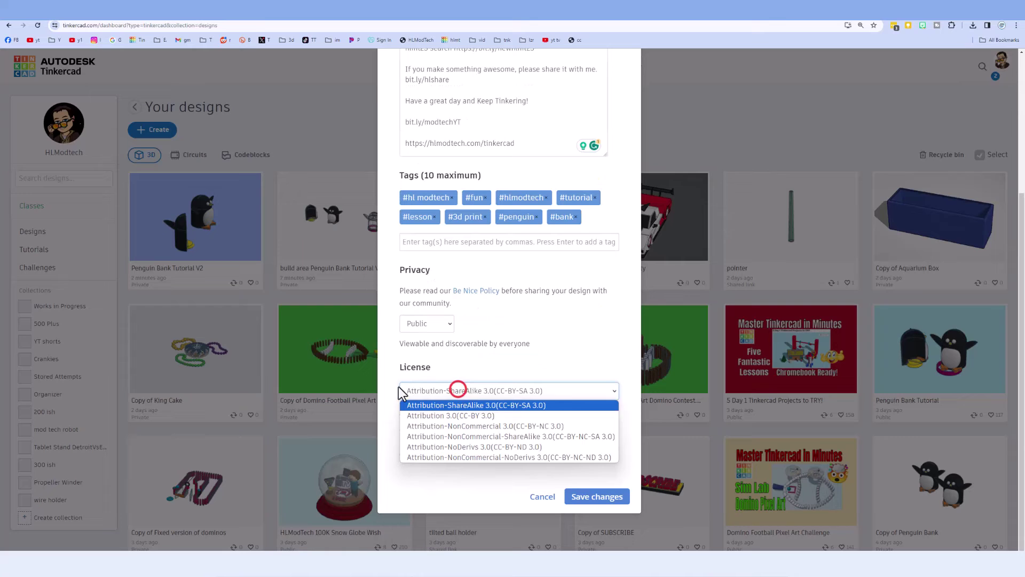
{"action": "left_click", "coordinate": [470, 448]}
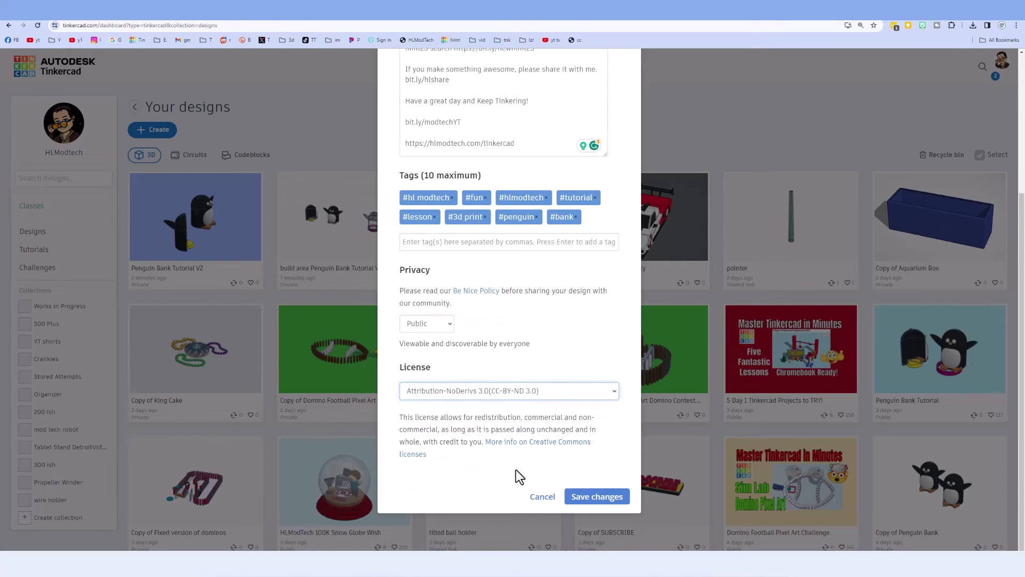
{"action": "scroll", "coordinate": [516, 469], "scroll_direction": "up", "scroll_amount": 5}
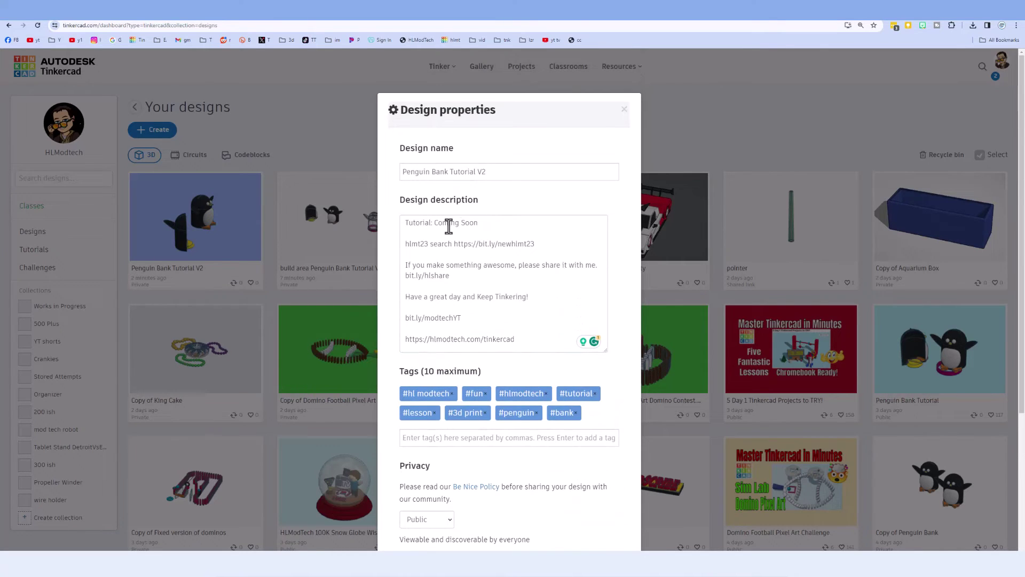
{"action": "scroll", "coordinate": [563, 419], "scroll_direction": "down", "scroll_amount": 4}
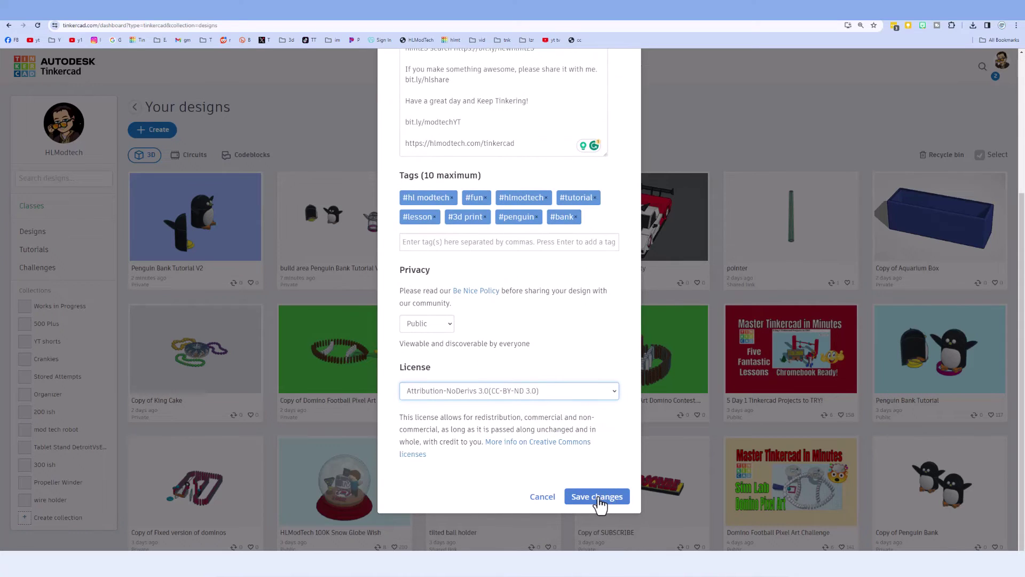
{"action": "left_click", "coordinate": [598, 497]}
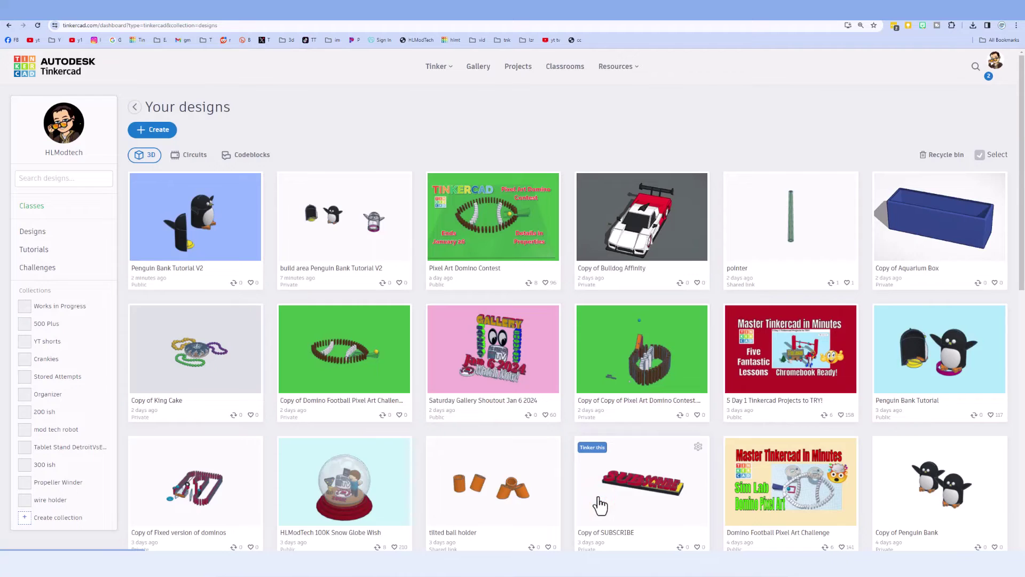
Open the Fixed-gear bicycle design from the community gallery and check its reactions.
{"action": "left_click", "coordinate": [476, 67]}
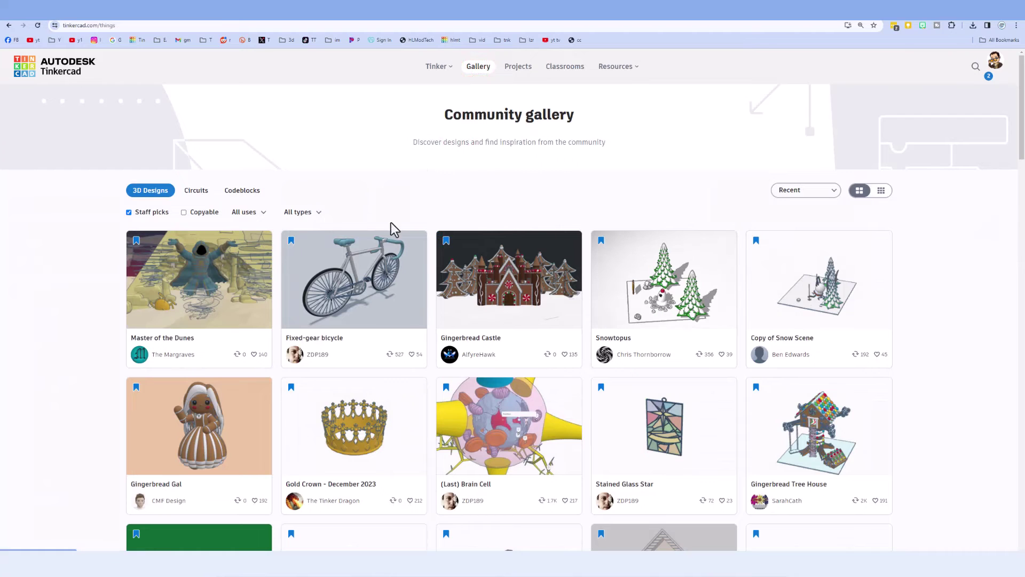
{"action": "left_click", "coordinate": [365, 286]}
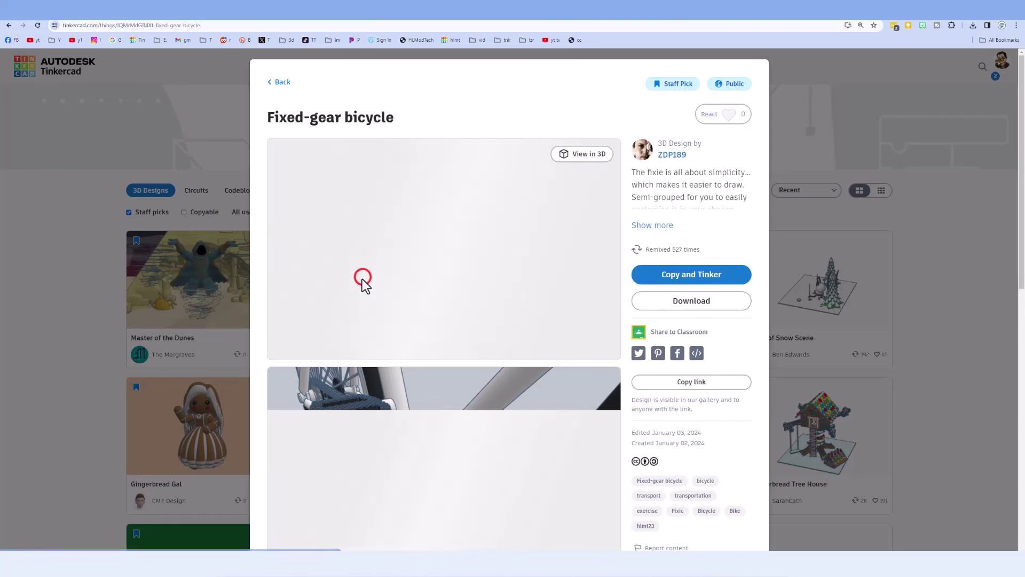
{"action": "left_click", "coordinate": [705, 110]}
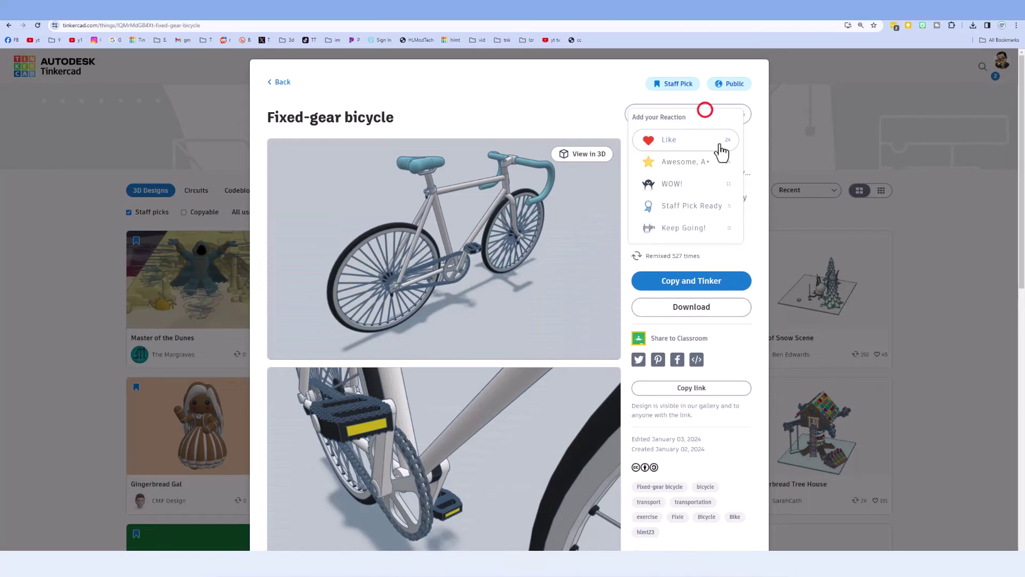
{"action": "left_click", "coordinate": [680, 181]}
{"action": "scroll", "coordinate": [392, 258], "scroll_direction": "down", "scroll_amount": 3}
{"action": "scroll", "coordinate": [410, 333], "scroll_direction": "down", "scroll_amount": 2}
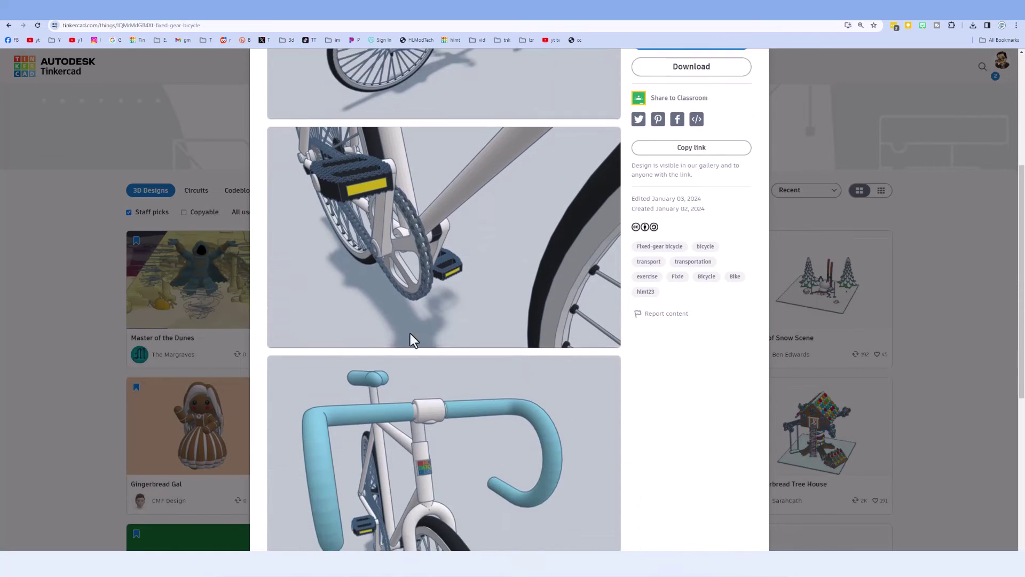
{"action": "scroll", "coordinate": [412, 333], "scroll_direction": "up", "scroll_amount": 5}
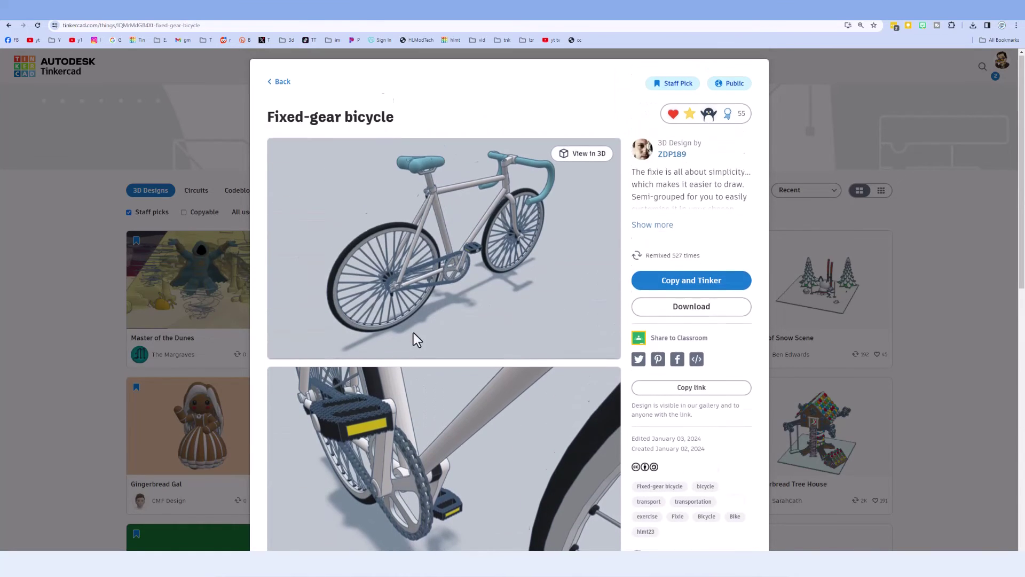
View the bicycle in 3D from above and the side, zoomed in, then close it.
{"action": "left_click", "coordinate": [580, 156]}
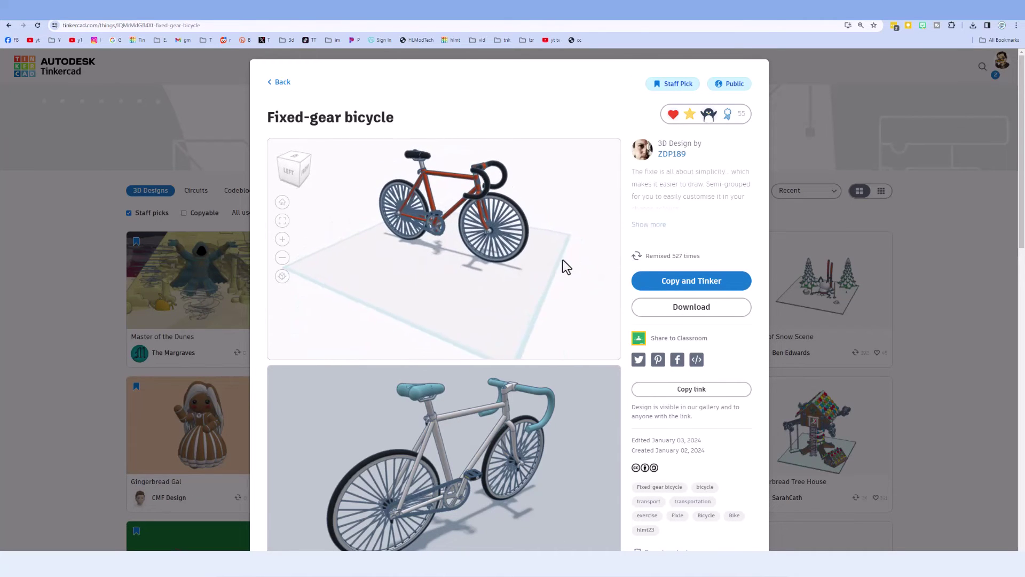
{"action": "left_click_drag", "start_coordinate": [563, 260], "coordinate": [338, 244]}
{"action": "left_click", "coordinate": [282, 239]}
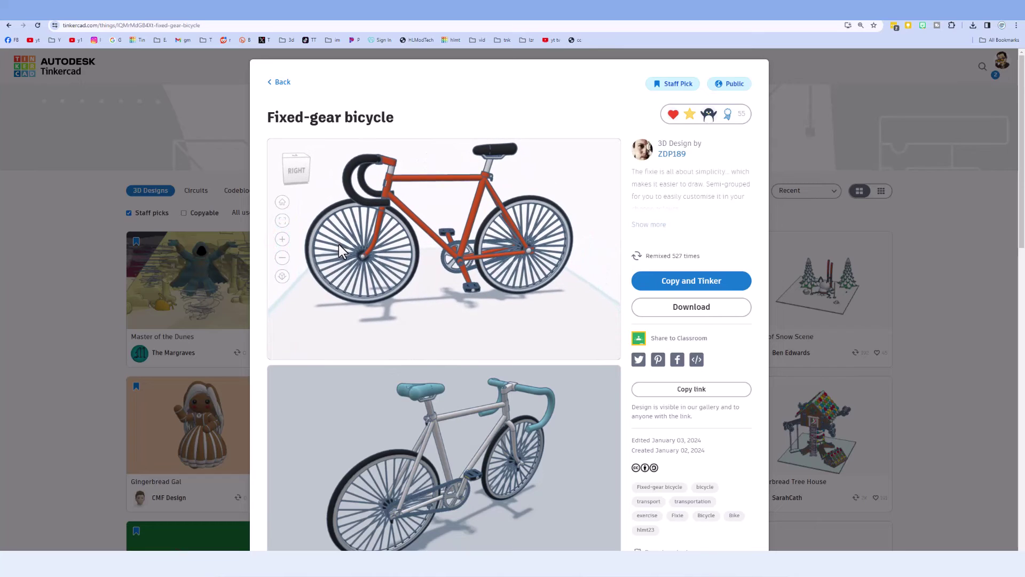
{"action": "left_click", "coordinate": [146, 145]}
{"action": "scroll", "coordinate": [84, 135], "scroll_direction": "down", "scroll_amount": 2}
{"action": "scroll", "coordinate": [85, 135], "scroll_direction": "down", "scroll_amount": 6}
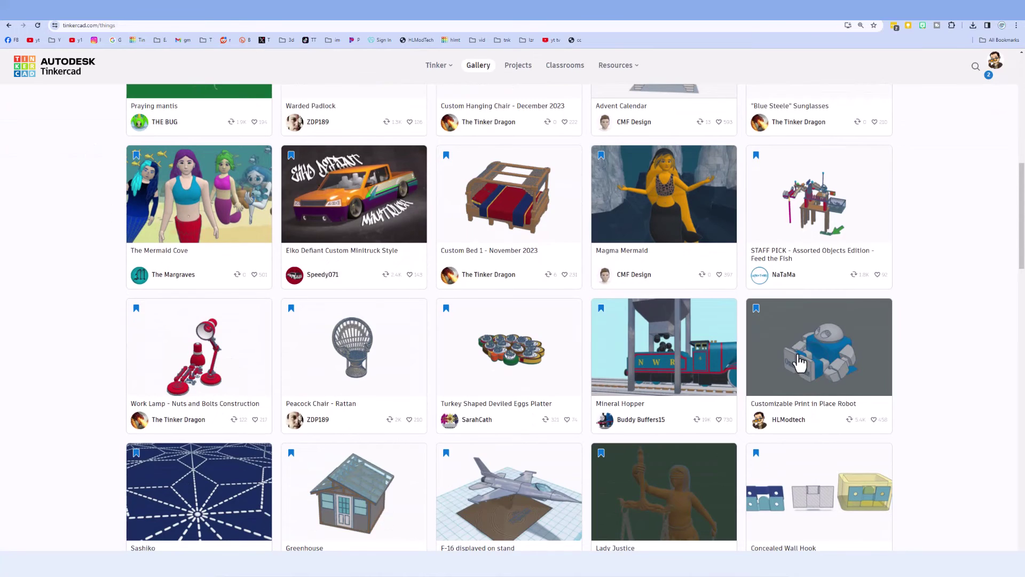
{"action": "left_click", "coordinate": [805, 346]}
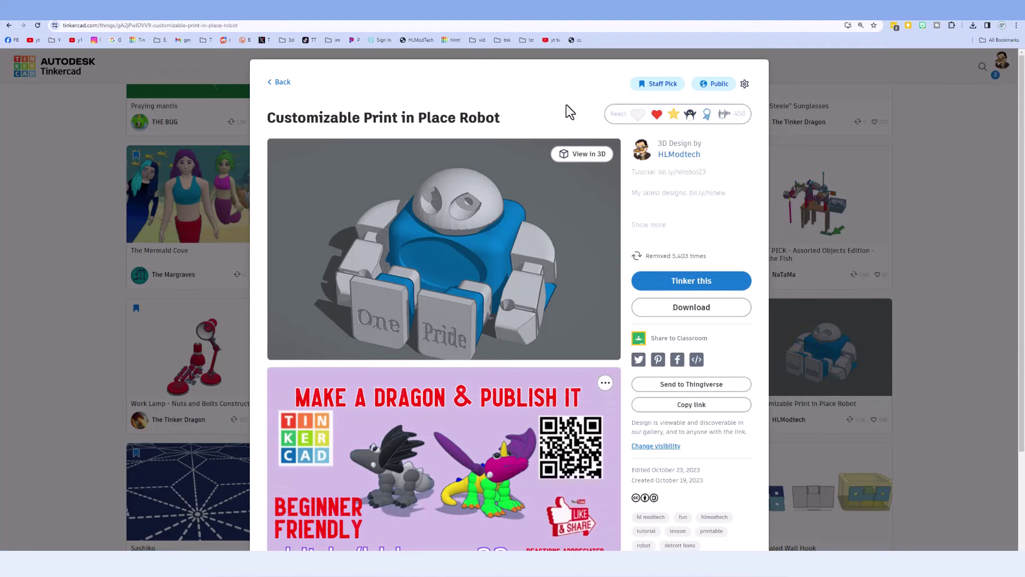
{"action": "left_click", "coordinate": [632, 114]}
{"action": "left_click", "coordinate": [569, 99]}
{"action": "left_click", "coordinate": [648, 225]}
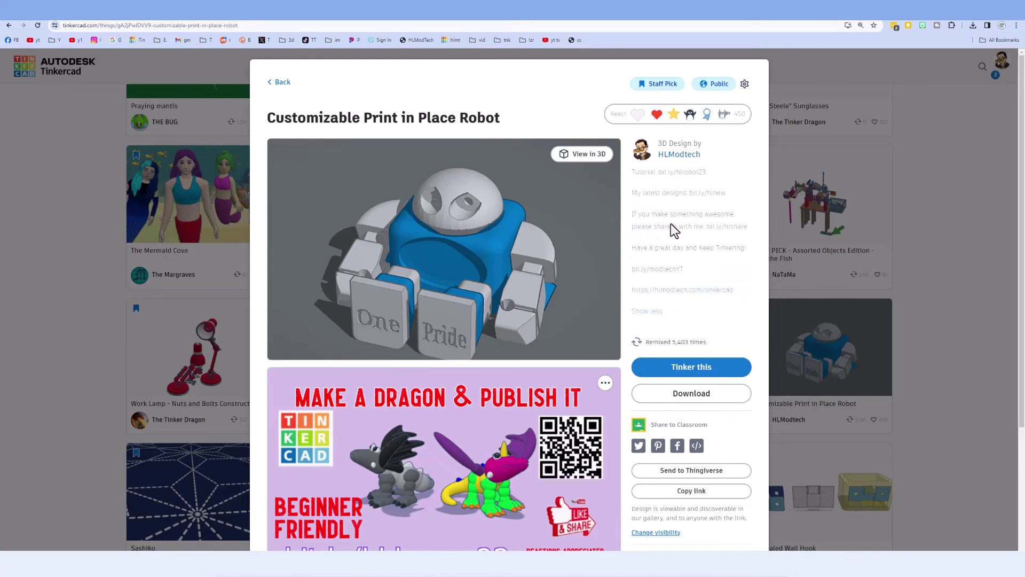
{"action": "scroll", "coordinate": [502, 261], "scroll_direction": "down", "scroll_amount": 2}
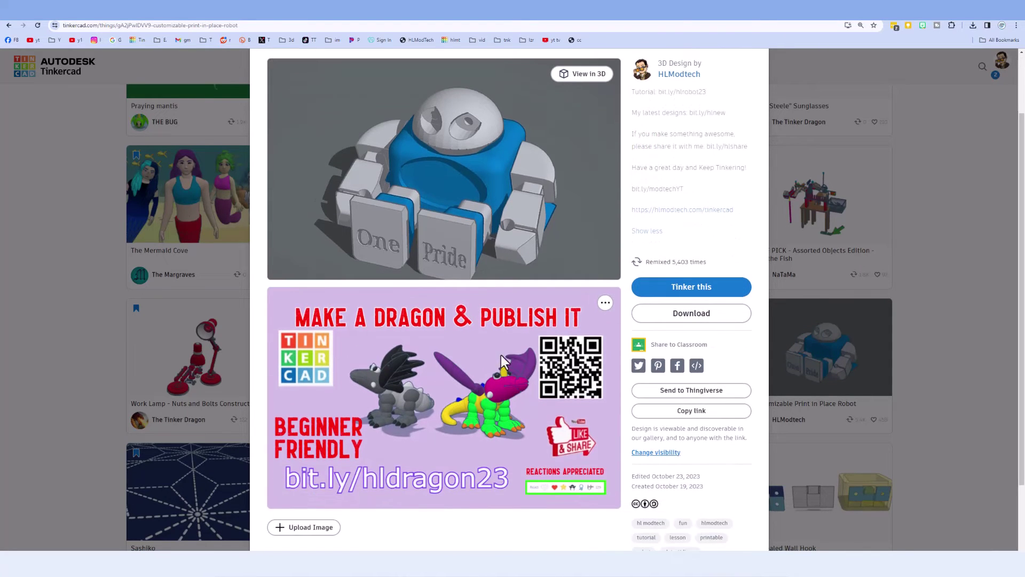
{"action": "scroll", "coordinate": [502, 361], "scroll_direction": "up", "scroll_amount": 2}
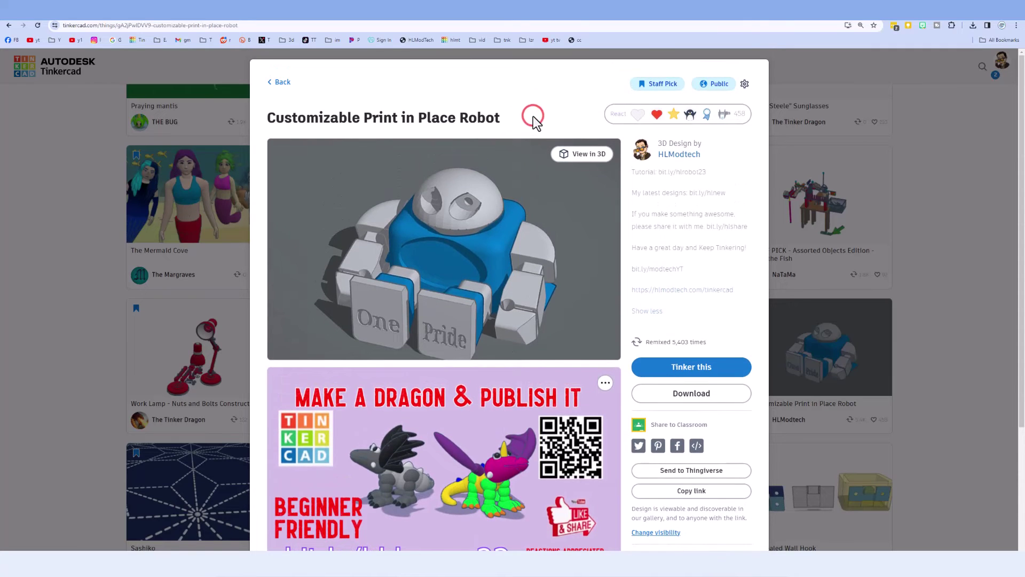
{"action": "key", "text": "Escape"}
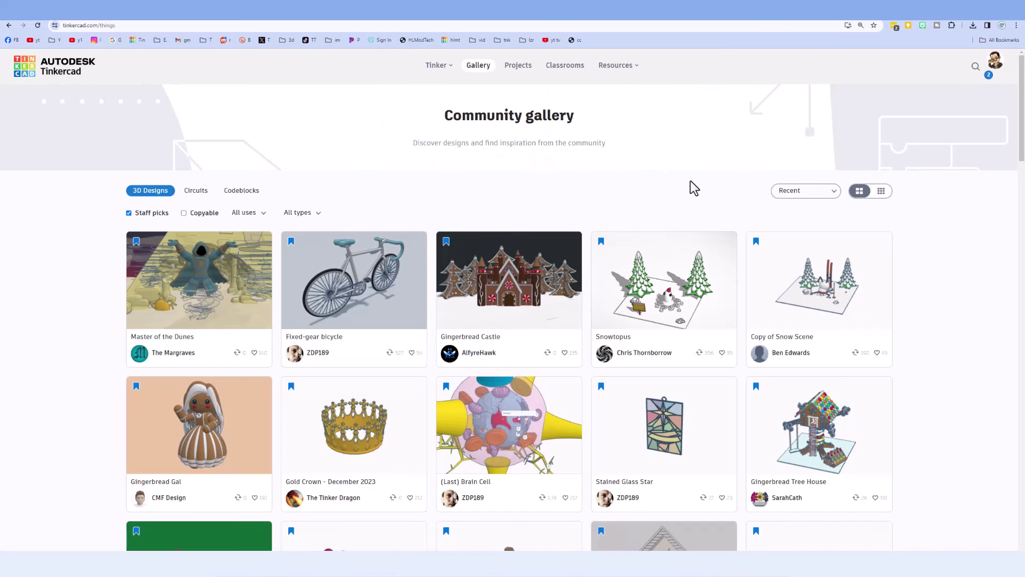
Show all gallery designs, not only staff picks, as small tiles.
{"action": "left_click", "coordinate": [128, 212]}
{"action": "left_click", "coordinate": [881, 191]}
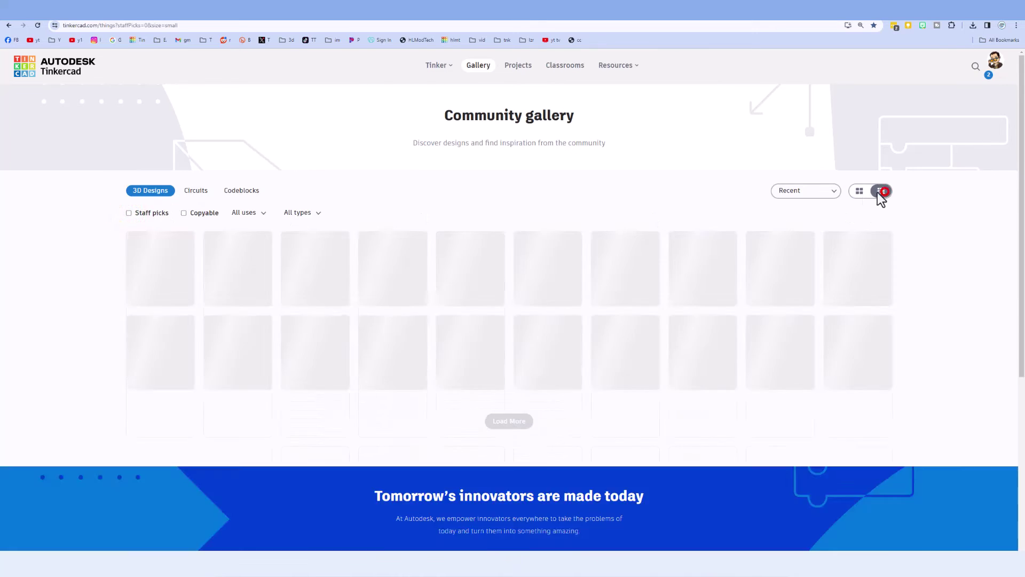
{"action": "scroll", "coordinate": [600, 168], "scroll_direction": "down", "scroll_amount": 2}
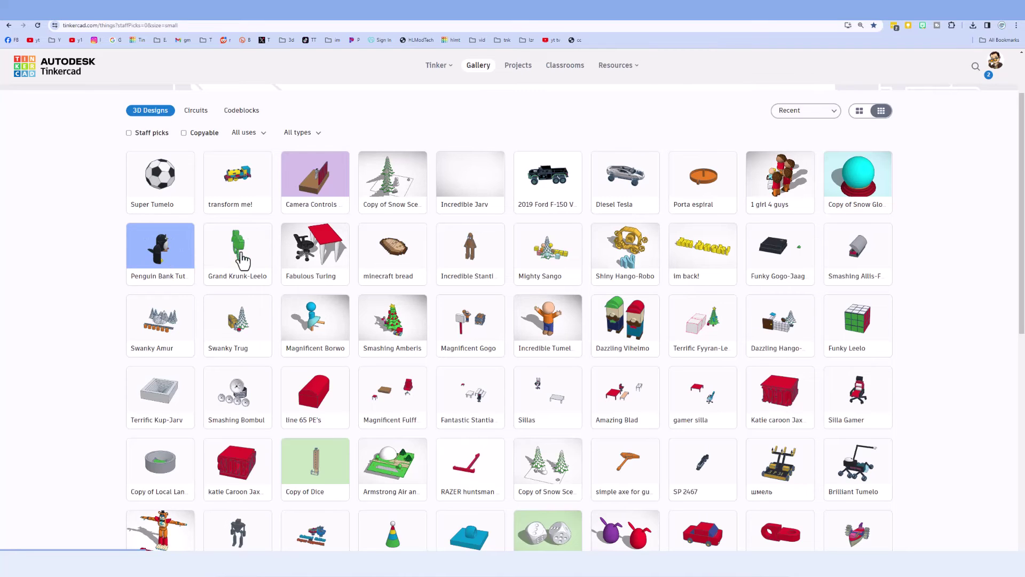
Give the minecraft bread and Dazzling Vihelmo designs an Awesome reaction.
{"action": "left_click", "coordinate": [395, 249]}
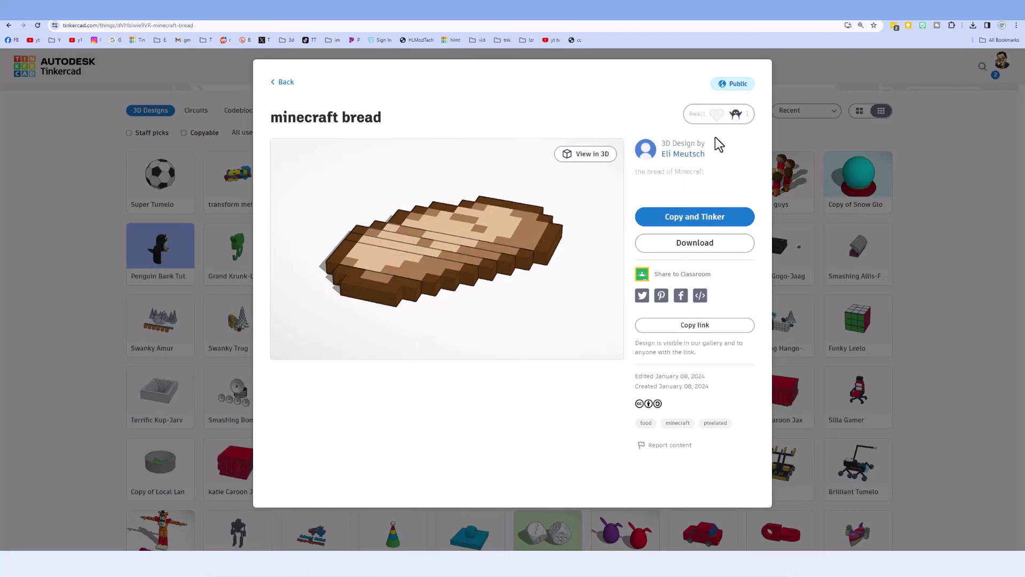
{"action": "left_click", "coordinate": [717, 113]}
{"action": "left_click", "coordinate": [696, 160]}
{"action": "left_click", "coordinate": [40, 143]}
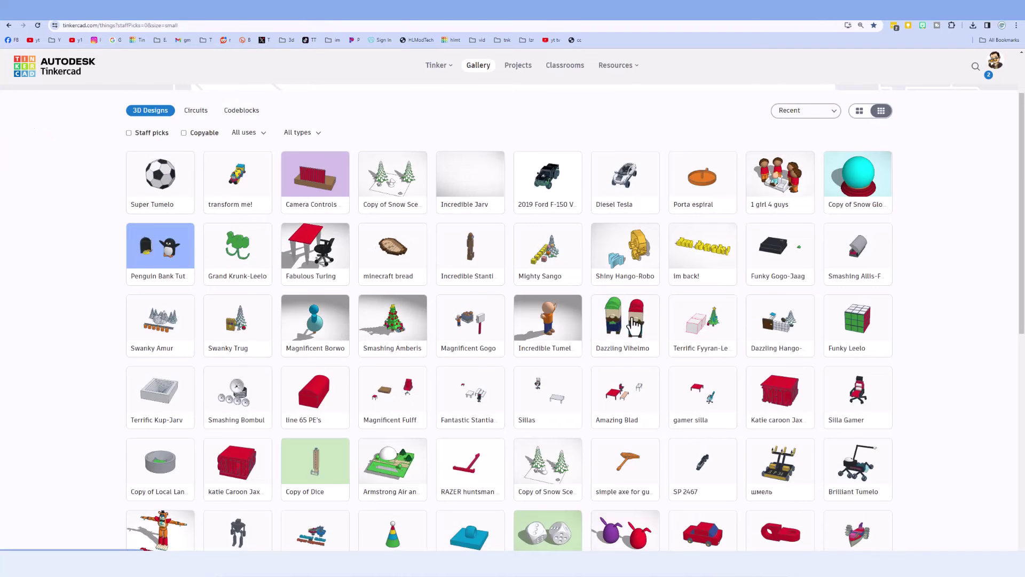
{"action": "left_click", "coordinate": [627, 323]}
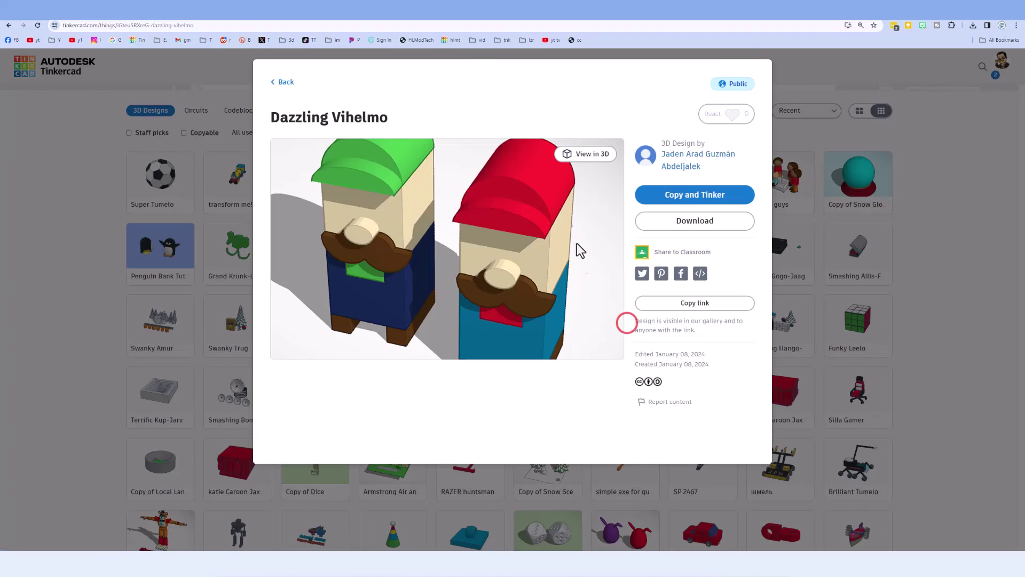
{"action": "left_click", "coordinate": [718, 114]}
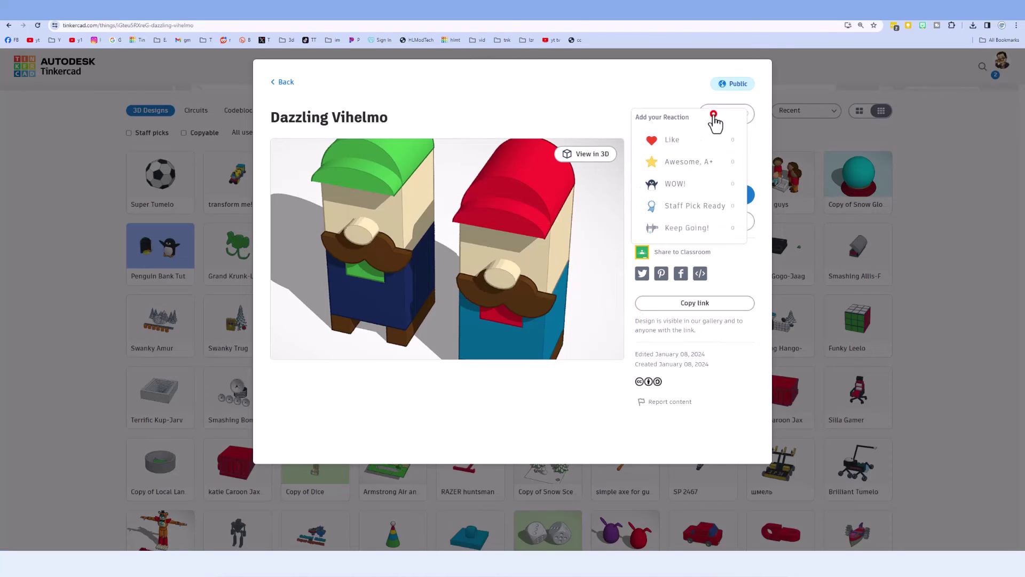
{"action": "left_click", "coordinate": [695, 163]}
{"action": "left_click", "coordinate": [635, 53]}
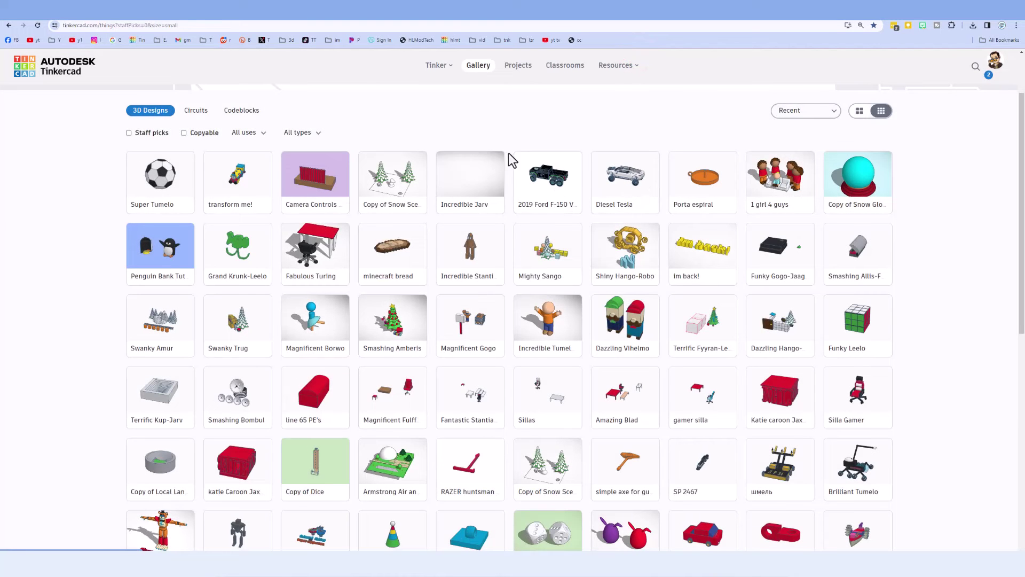
Open Penguin Bank Tutorial V2 and check its reactions without reacting.
{"action": "left_click", "coordinate": [145, 244]}
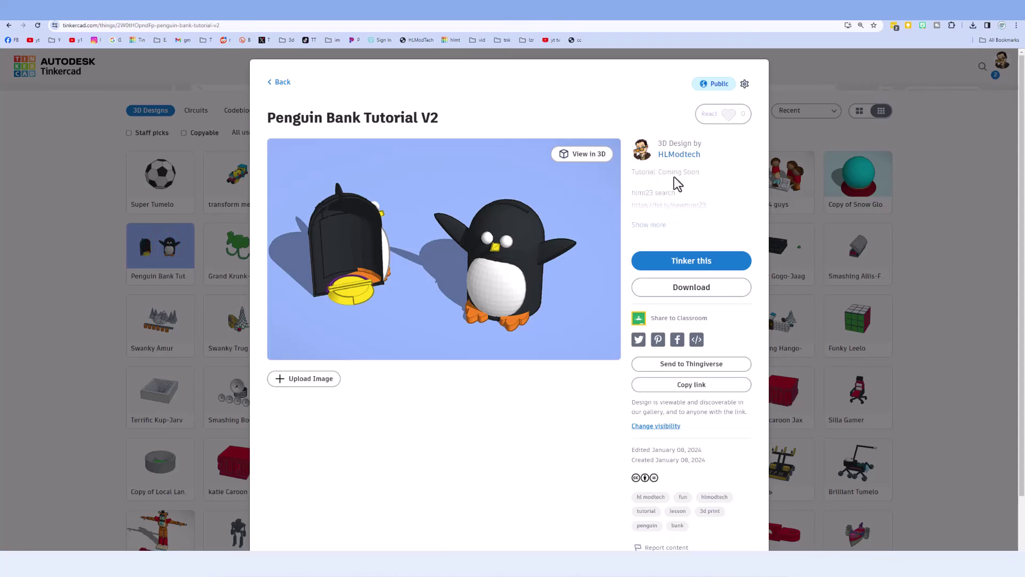
{"action": "left_click", "coordinate": [713, 115]}
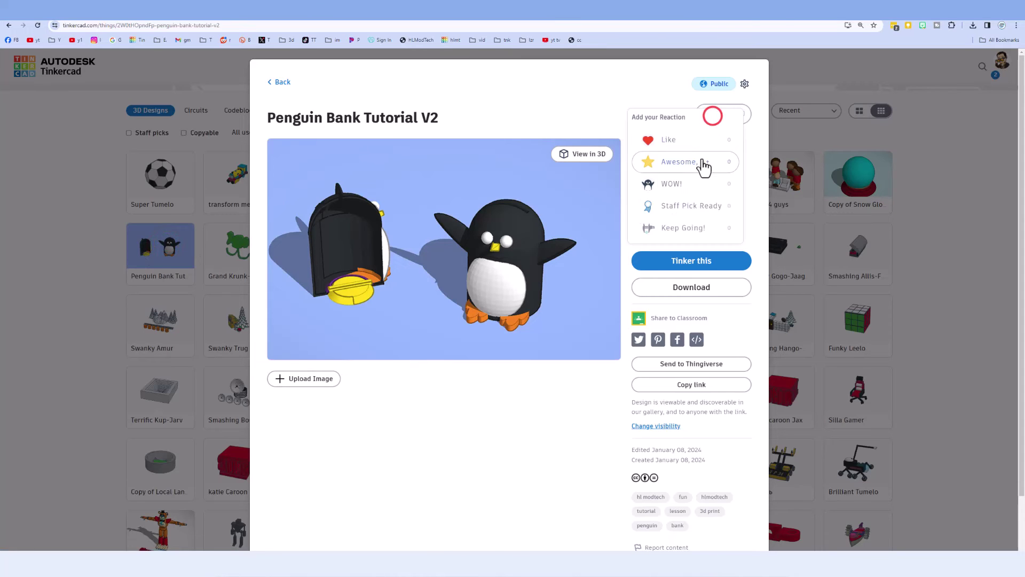
{"action": "left_click", "coordinate": [652, 83]}
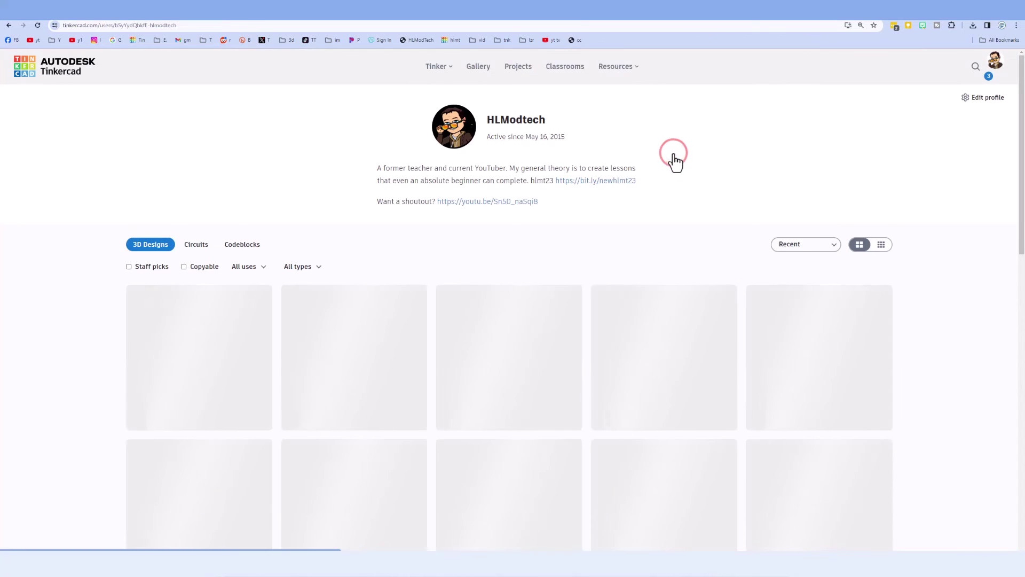
Sort the creator's designs by most reactions.
{"action": "scroll", "coordinate": [653, 179], "scroll_direction": "down", "scroll_amount": 2}
{"action": "scroll", "coordinate": [657, 182], "scroll_direction": "down", "scroll_amount": 1}
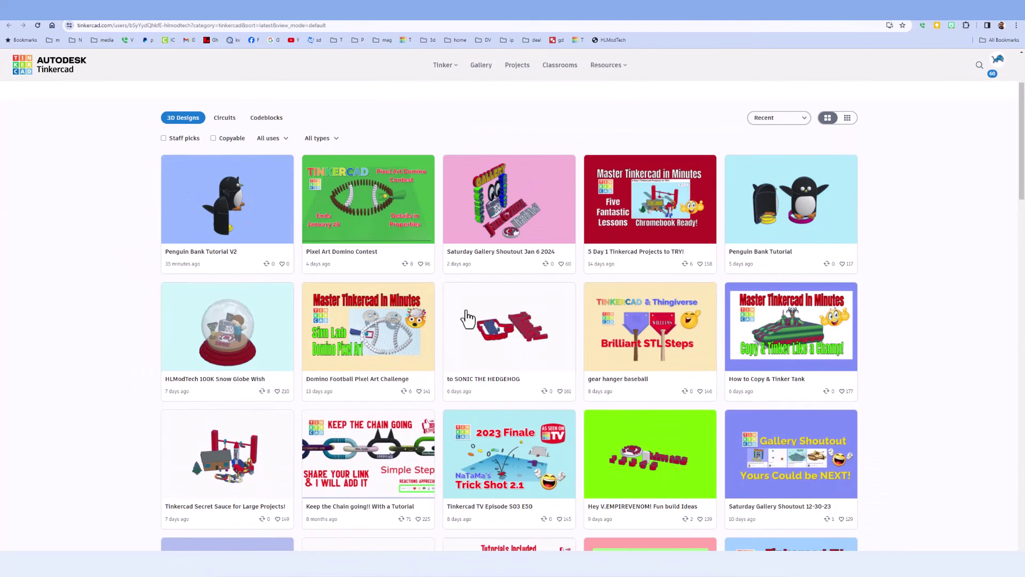
{"action": "left_click", "coordinate": [714, 108]}
{"action": "left_click", "coordinate": [783, 119]}
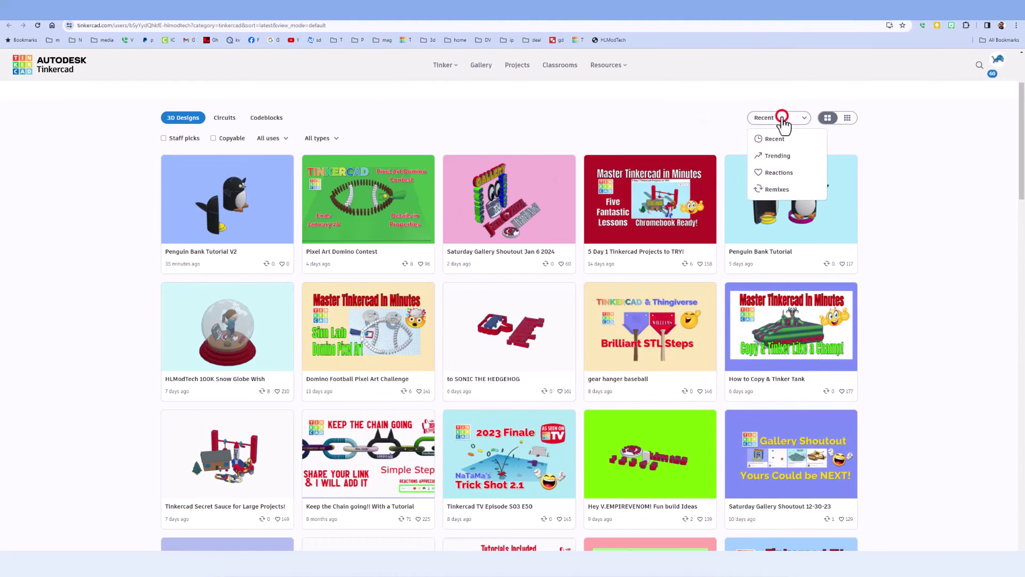
{"action": "left_click", "coordinate": [780, 172]}
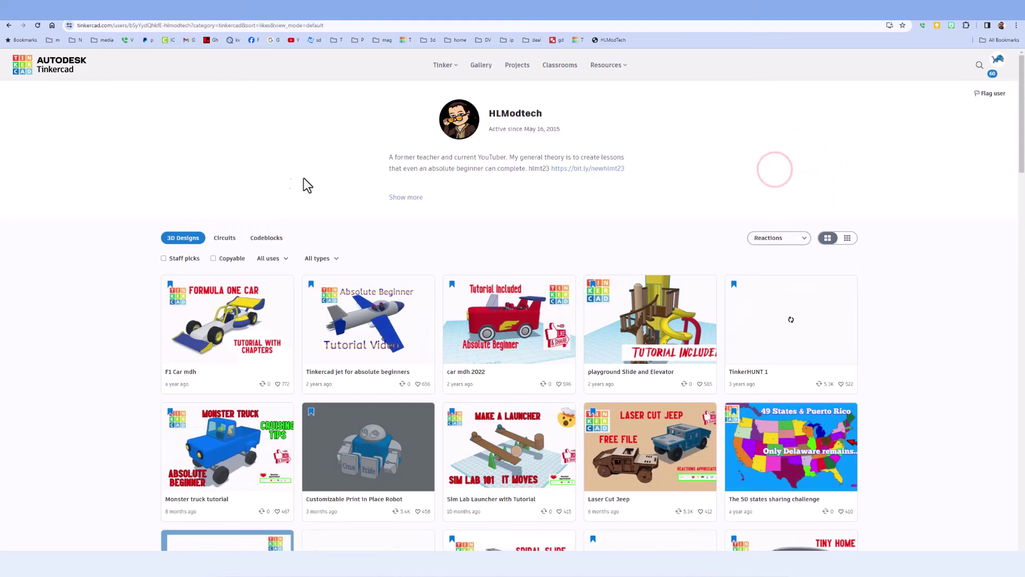
Open the F1 Car mdh design and look at its reactions.
{"action": "scroll", "coordinate": [302, 183], "scroll_direction": "down", "scroll_amount": 1}
{"action": "scroll", "coordinate": [284, 174], "scroll_direction": "down", "scroll_amount": 2}
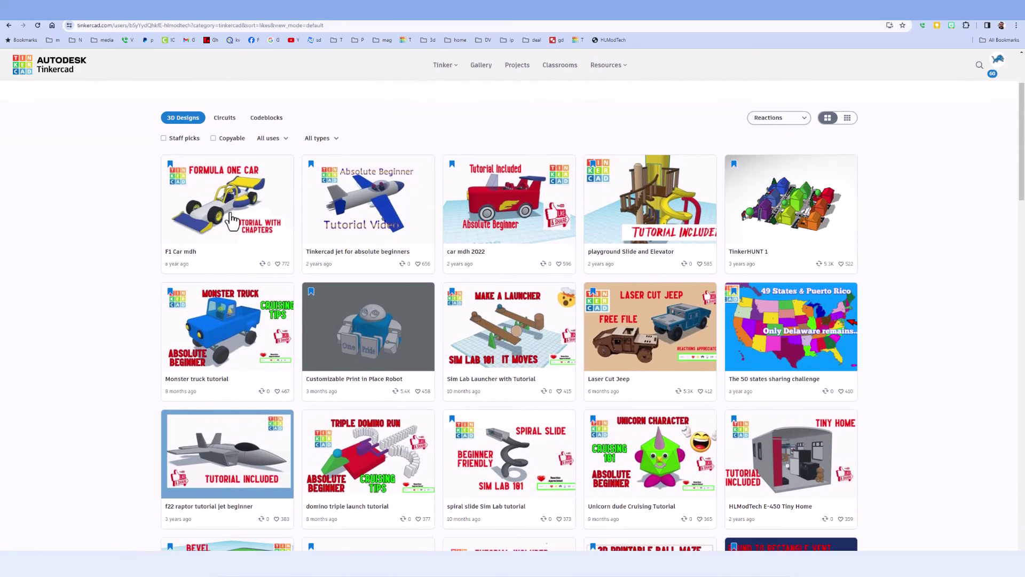
{"action": "left_click", "coordinate": [231, 212]}
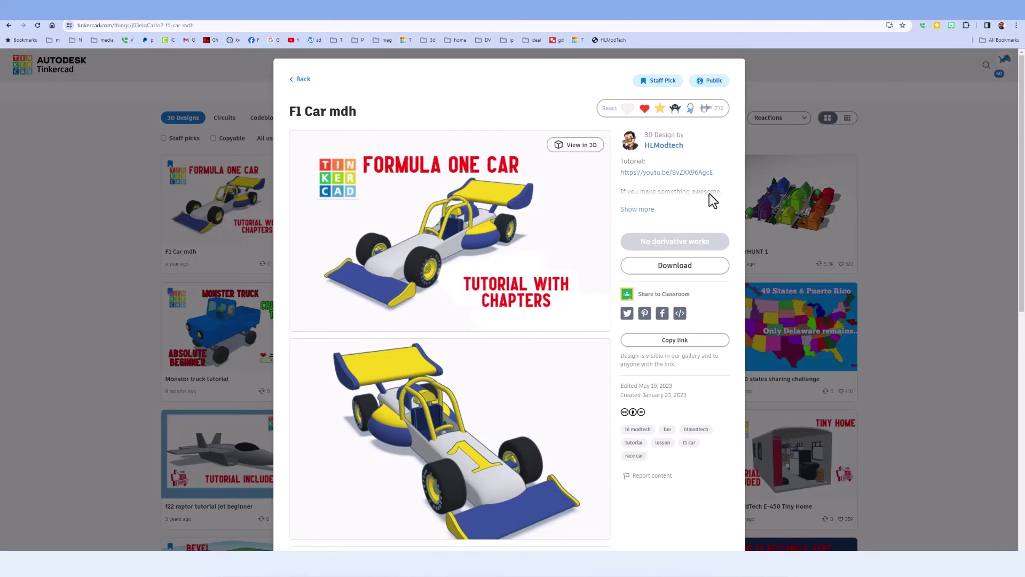
{"action": "left_click", "coordinate": [617, 113]}
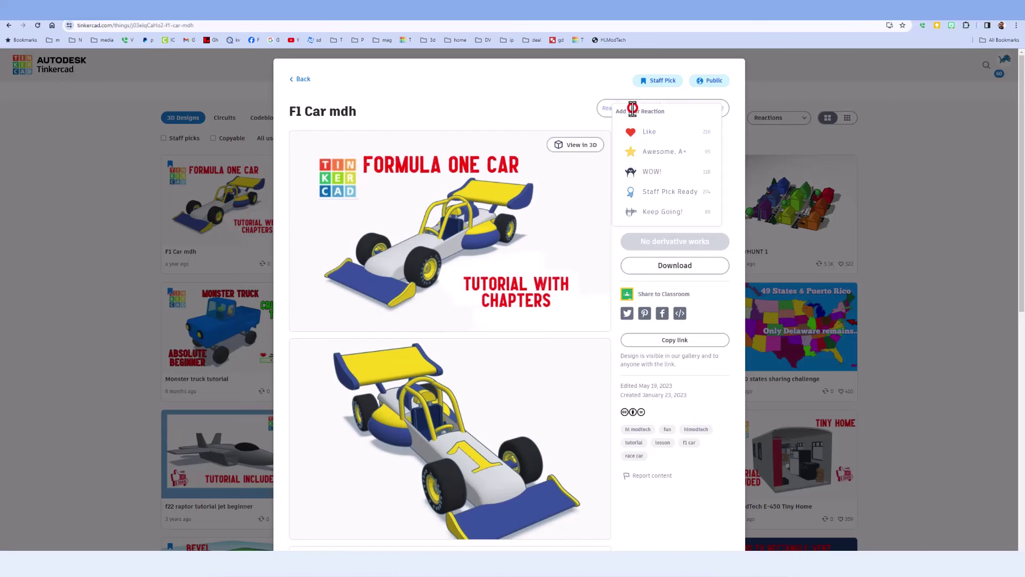
{"action": "left_click", "coordinate": [557, 96]}
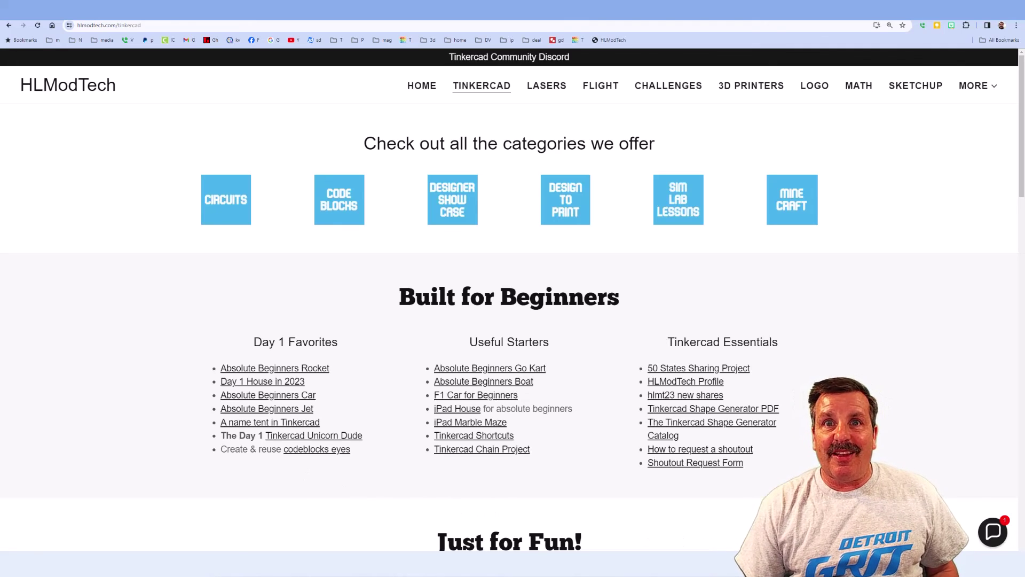
{"action": "left_click", "coordinate": [987, 538]}
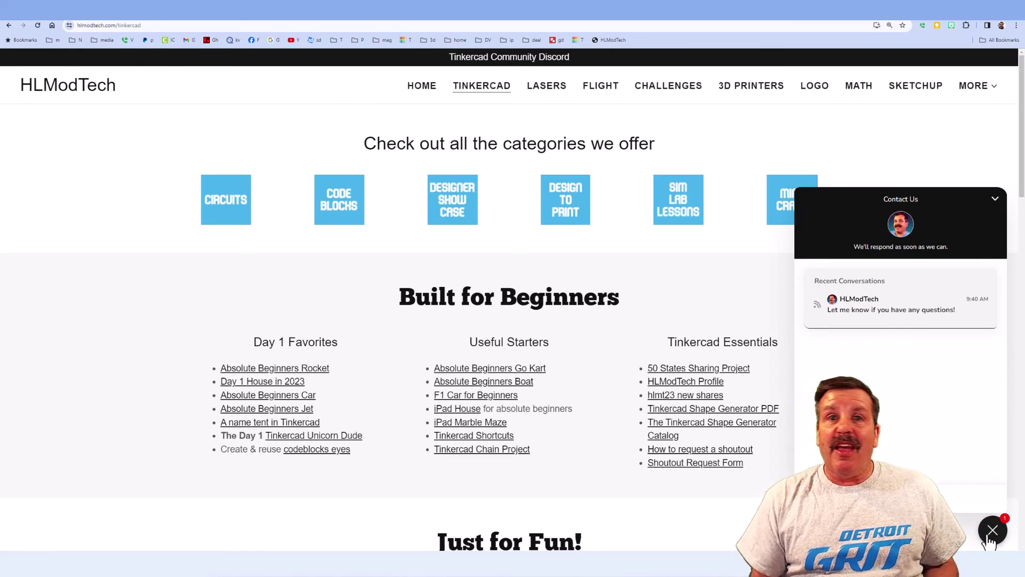
{"action": "left_click", "coordinate": [992, 530]}
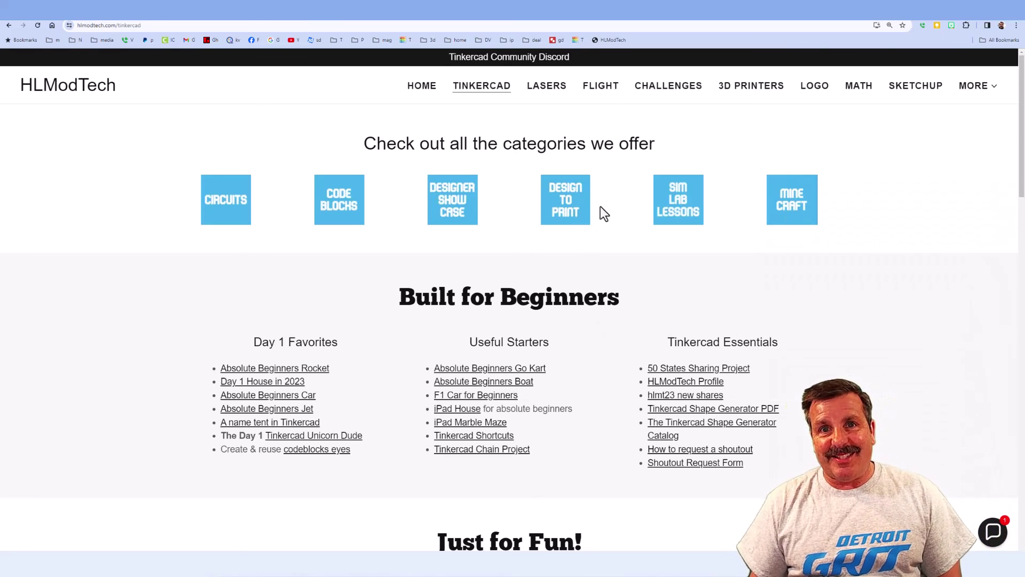
{"action": "left_click", "coordinate": [506, 59]}
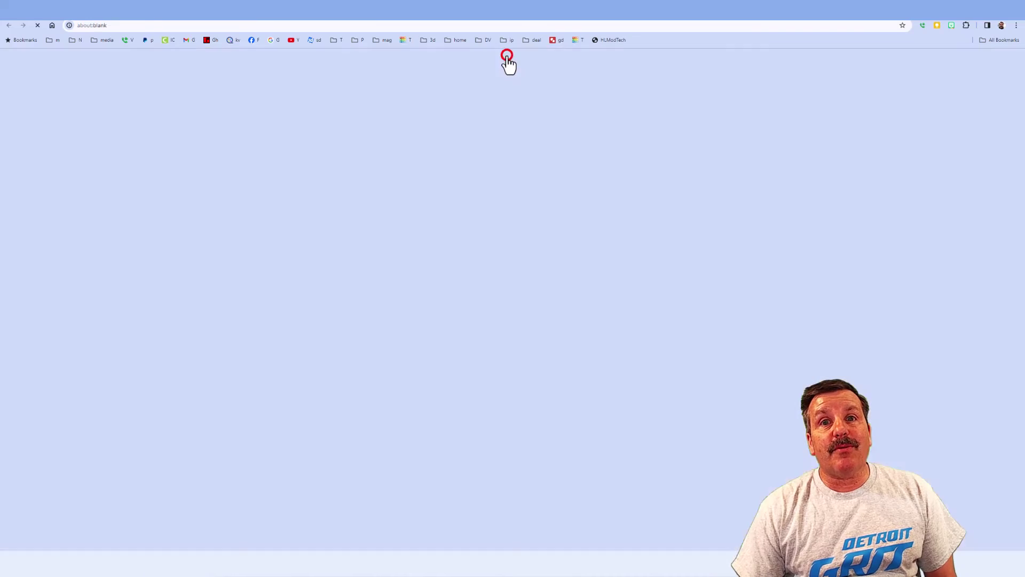